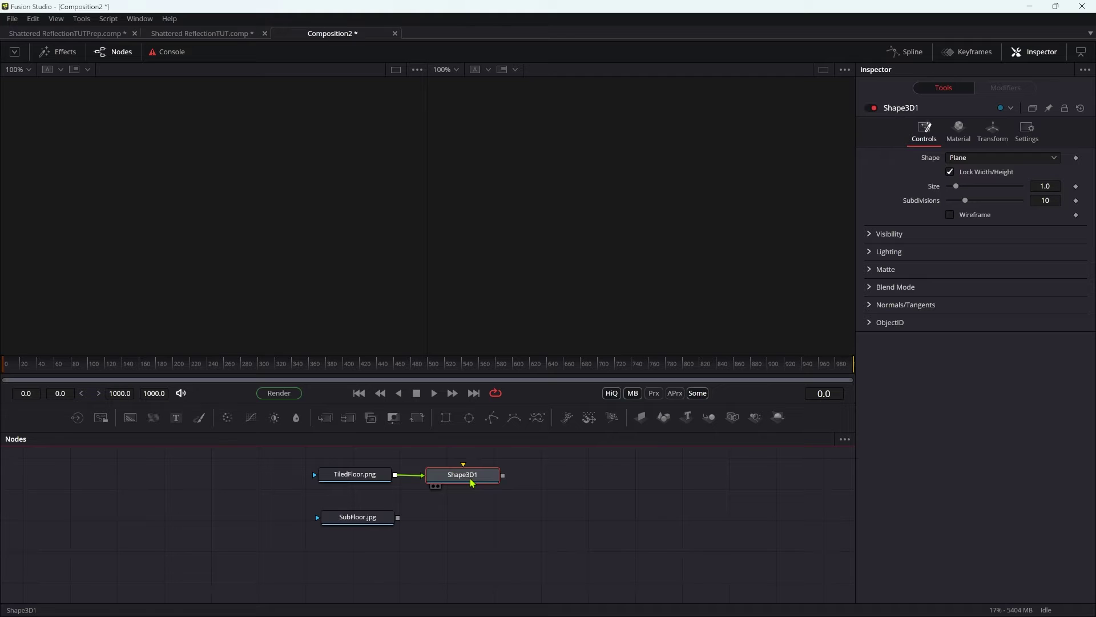
Paste an instance of Shape3D1 onto the SubFloor.jpg loader and place it beneath the original shape
left_click(357, 516)
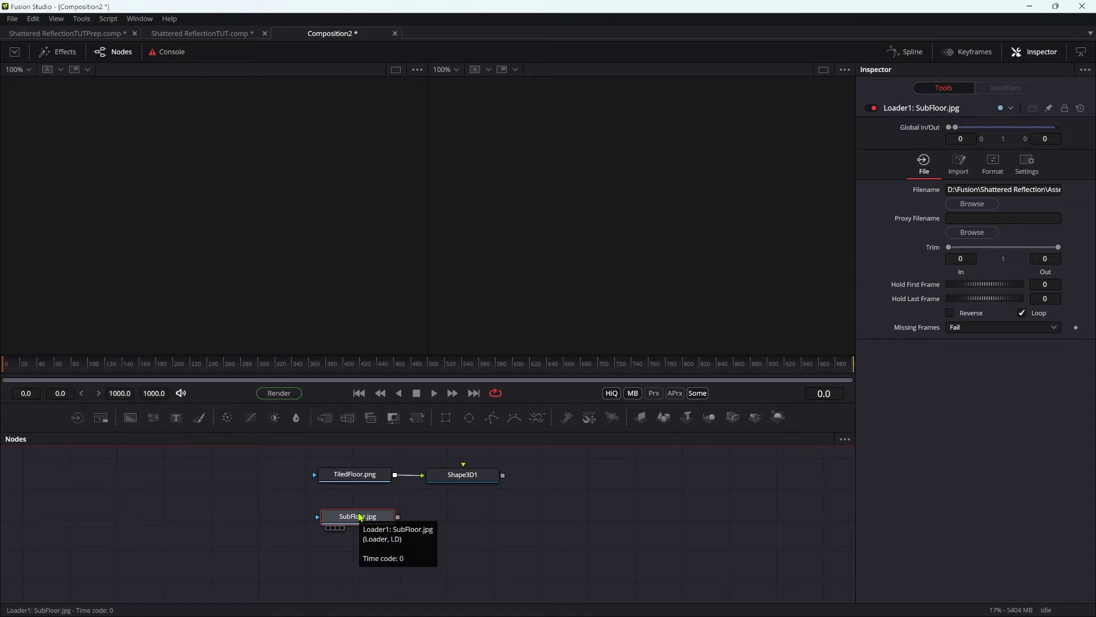
key("ctrl+shift+v")
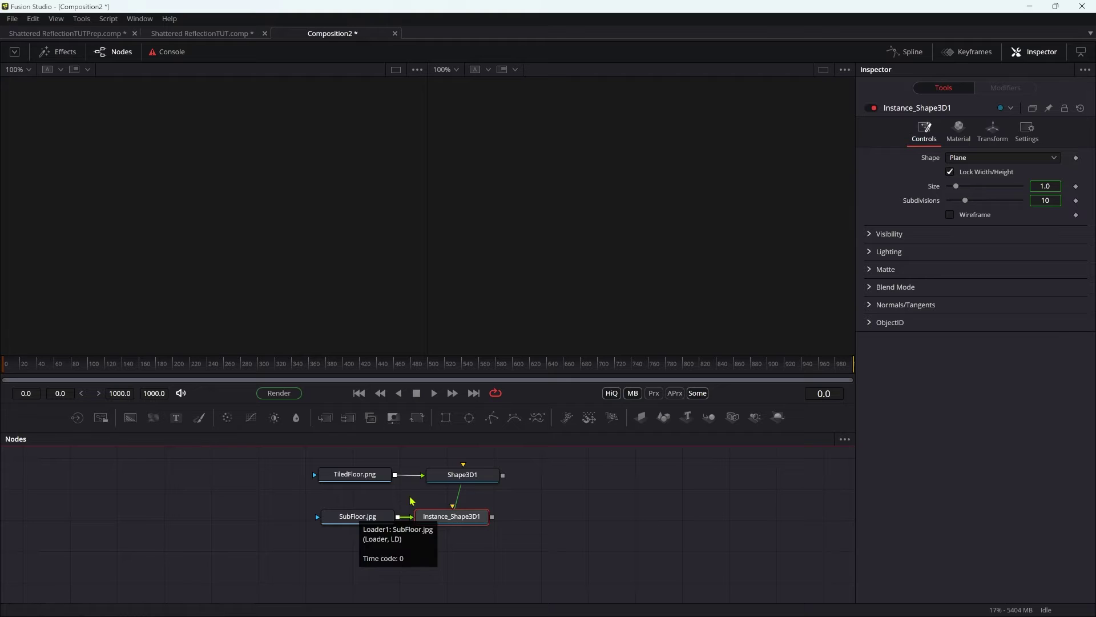
left_click_drag(436, 524, 454, 525)
Set the size of the Shape3D1 plane to 20
left_click(462, 475)
left_click(1060, 185)
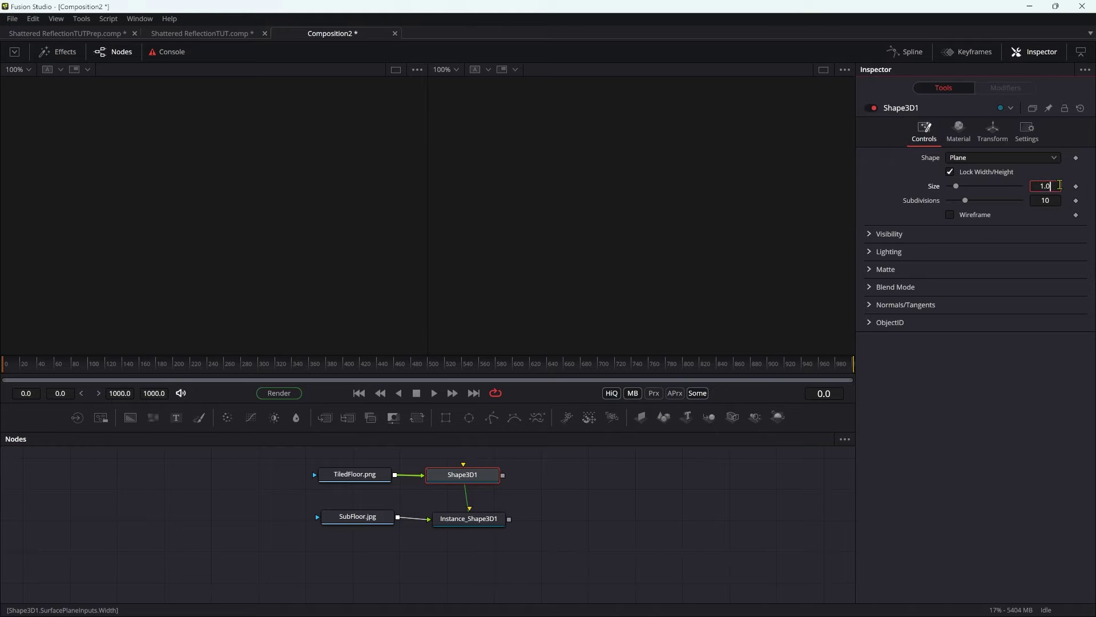
type("20")
key("Tab")
Rotate Shape3D1 by -90 on the X axis so the plane lies flat
left_click(991, 130)
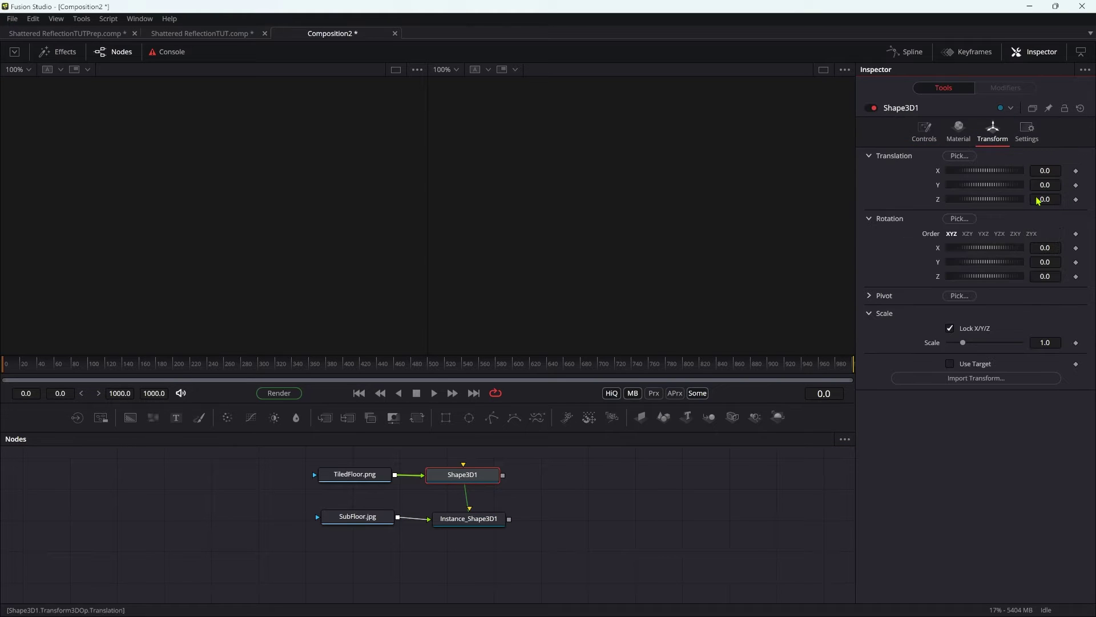
left_click(1055, 246)
double_click(1054, 247)
key("BackSpace")
type("-90")
key("Tab")
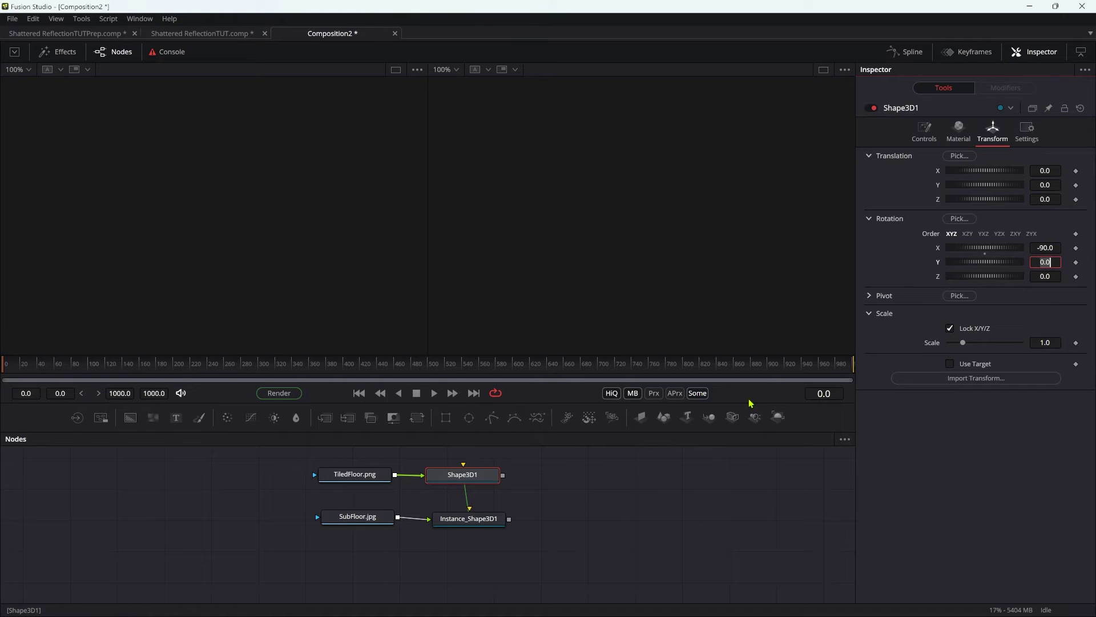
Display Shape3D1 and its instance in the second viewer, and tidy the spacing of the floor nodes
left_click(472, 477)
key("2")
scroll(648, 228, "down", 5)
scroll(649, 232, "down", 3)
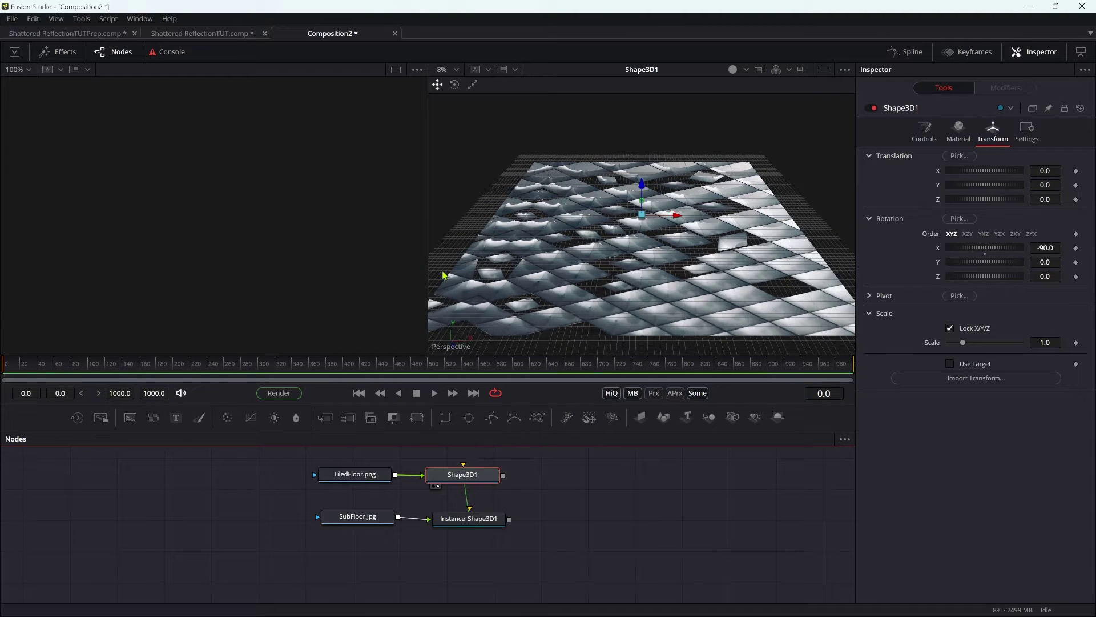
mouse_move(378, 523)
left_mouse_down()
mouse_move(366, 535)
mouse_move(375, 535)
left_mouse_up()
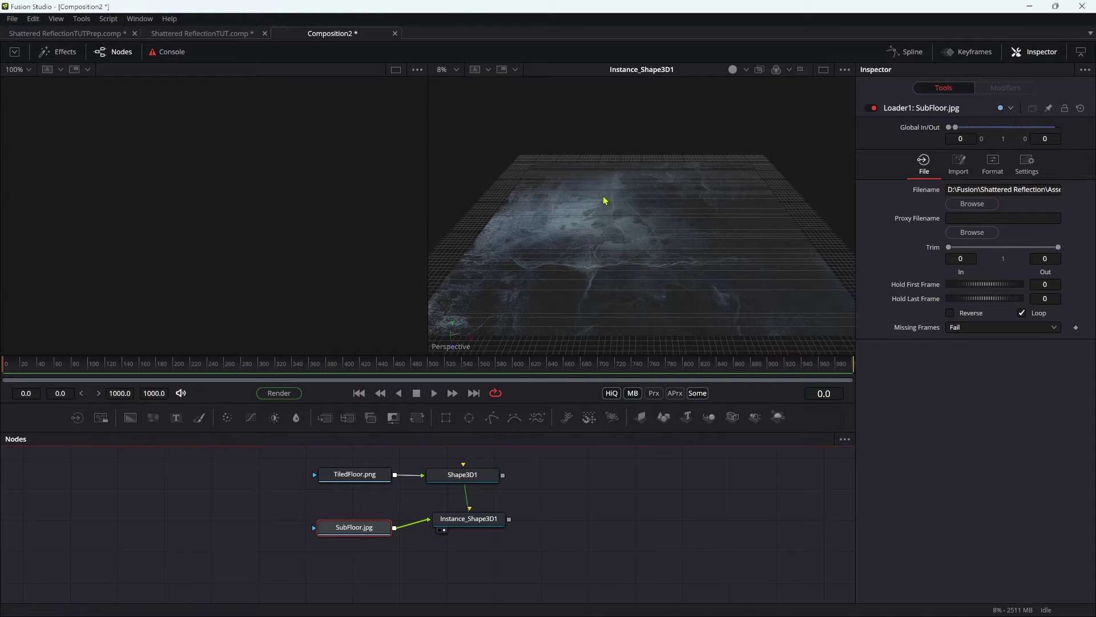
left_click_drag(473, 519, 474, 524)
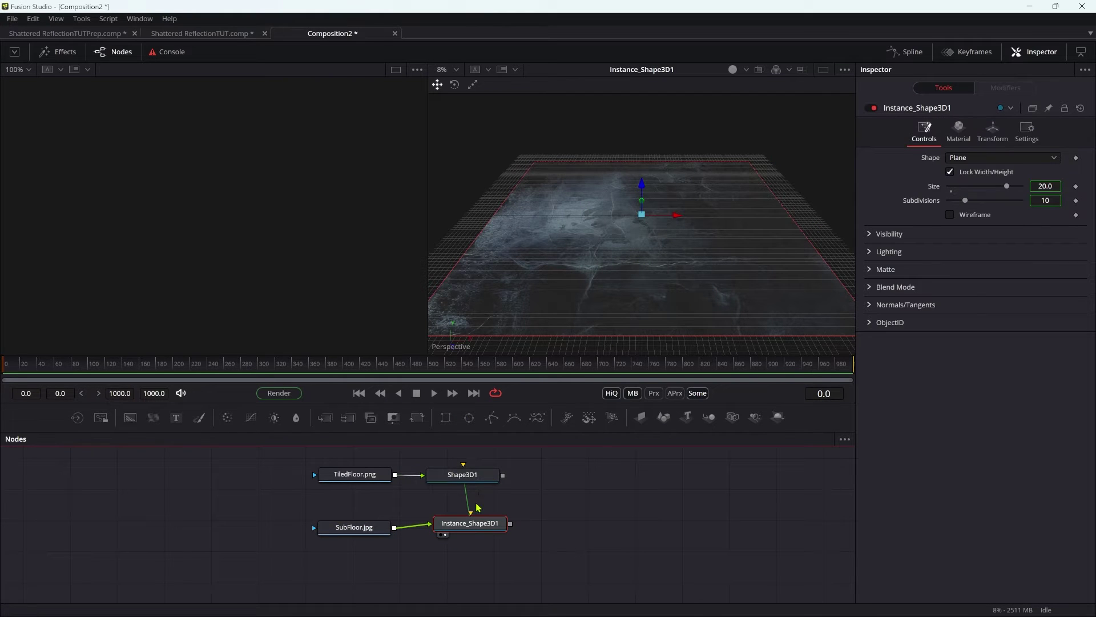
left_click_drag(474, 480, 478, 480)
Deinstance the Y translation of Instance_Shape3D1 so it can differ from the original shape
left_click(473, 525)
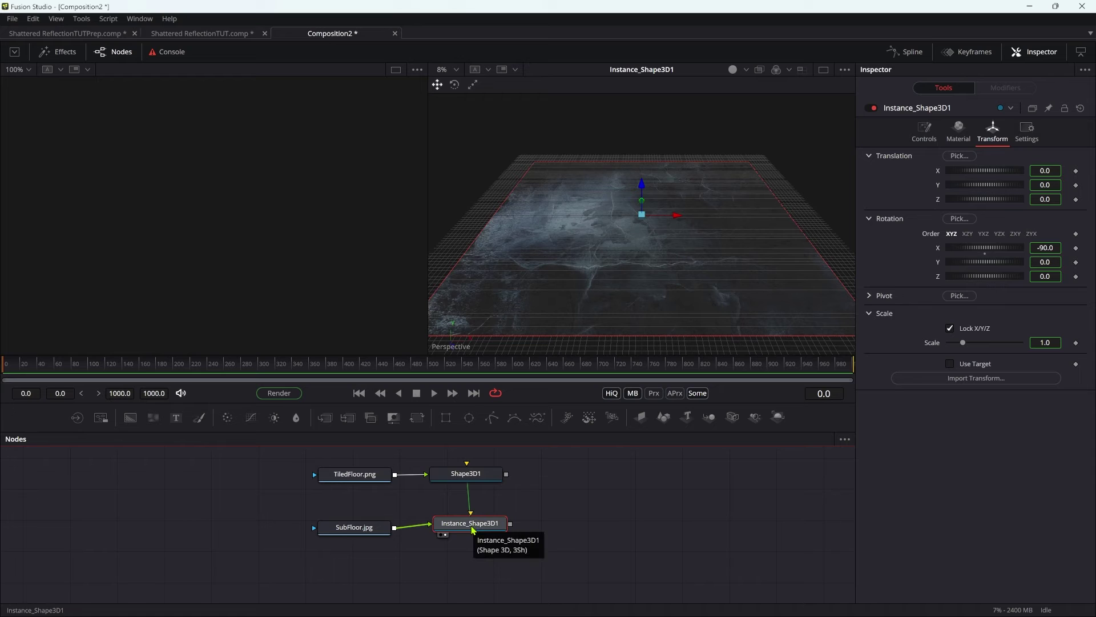
right_click(938, 186)
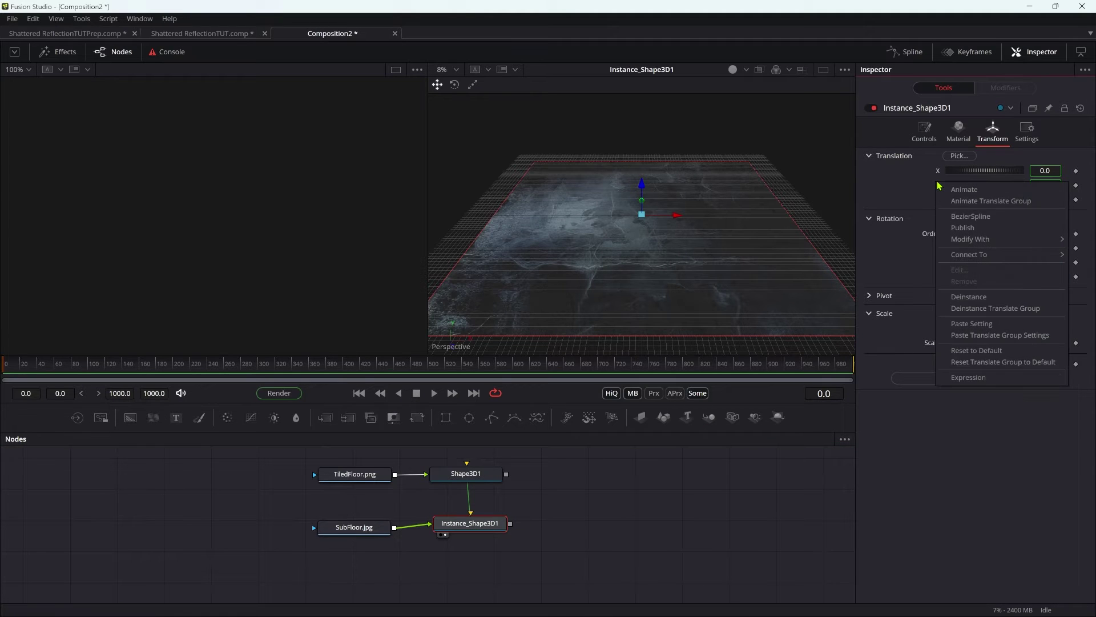
left_click(976, 298)
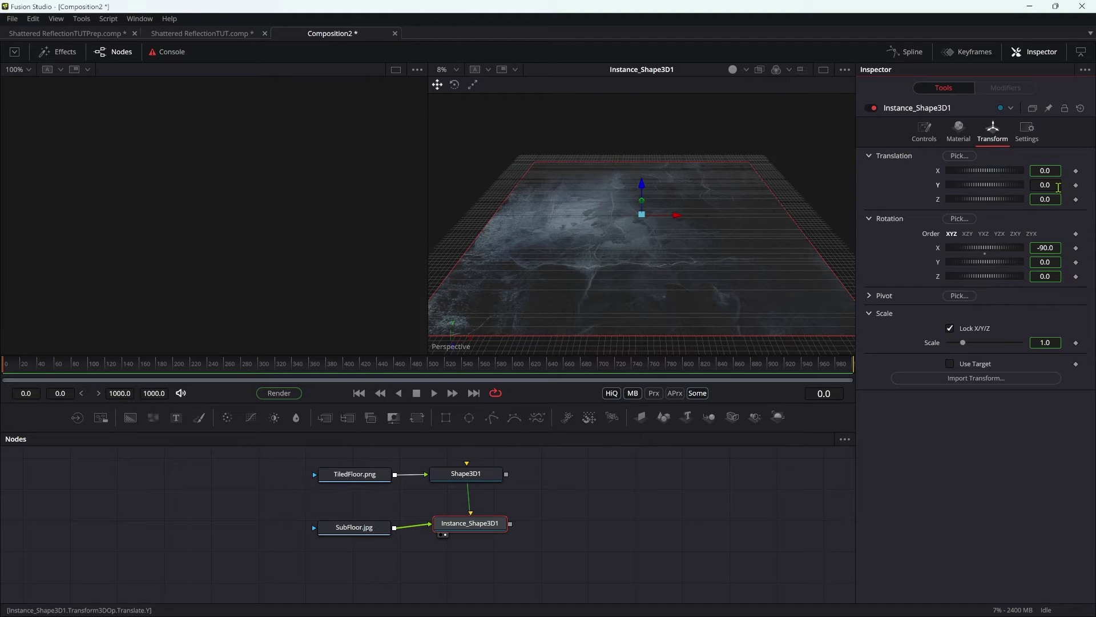
View the tiled floor shape and set Shape3D1's Y translation to 0.05
left_click(484, 478)
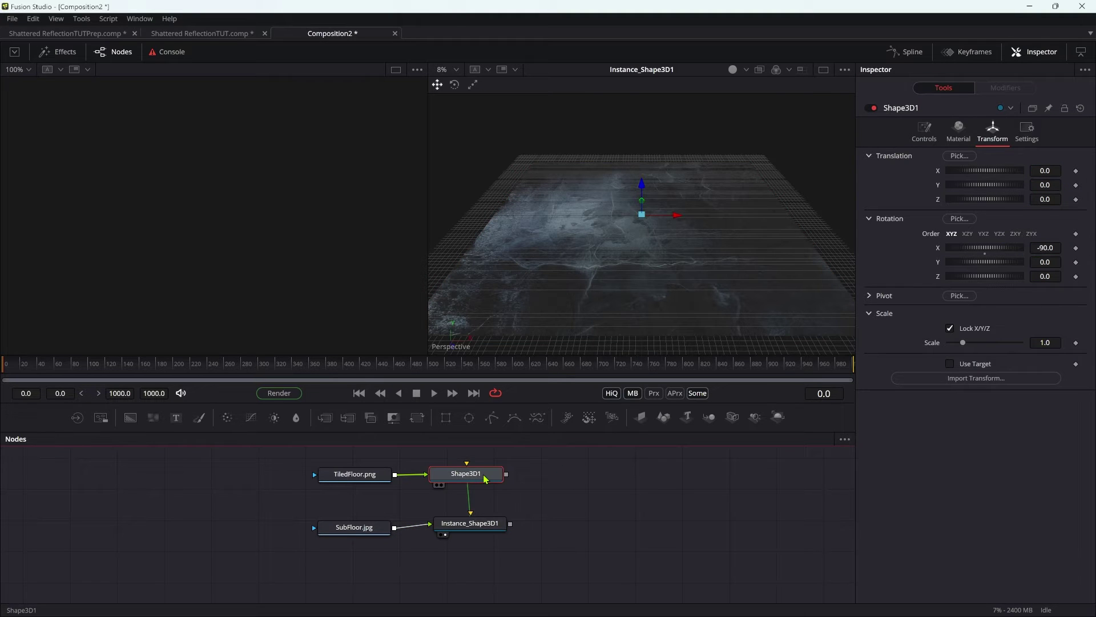
left_click_drag(484, 478, 660, 206)
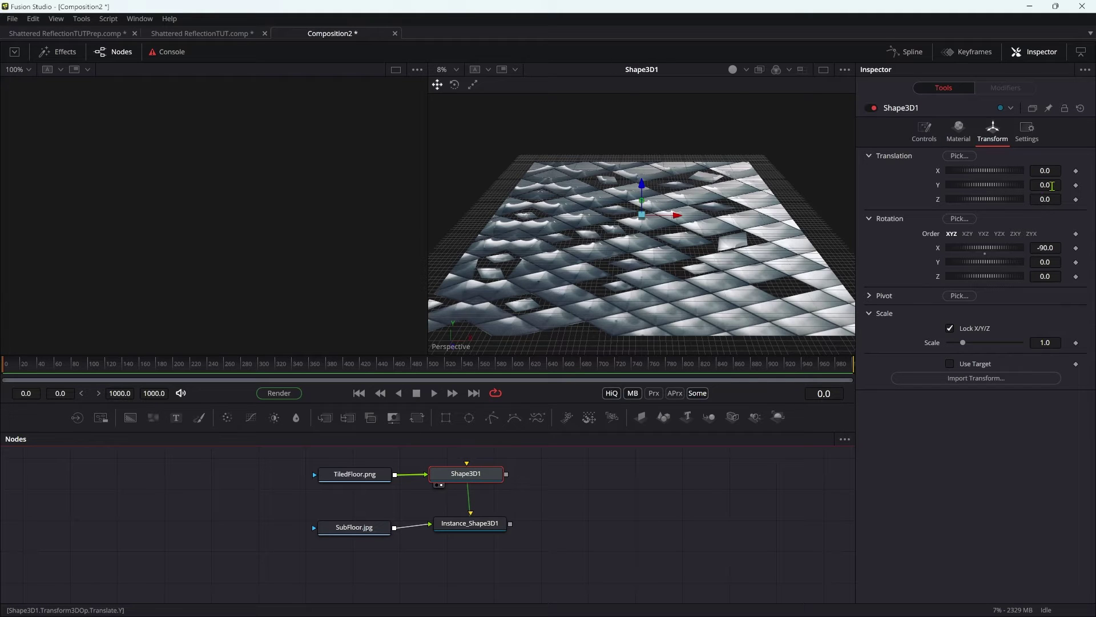
left_click(1052, 185)
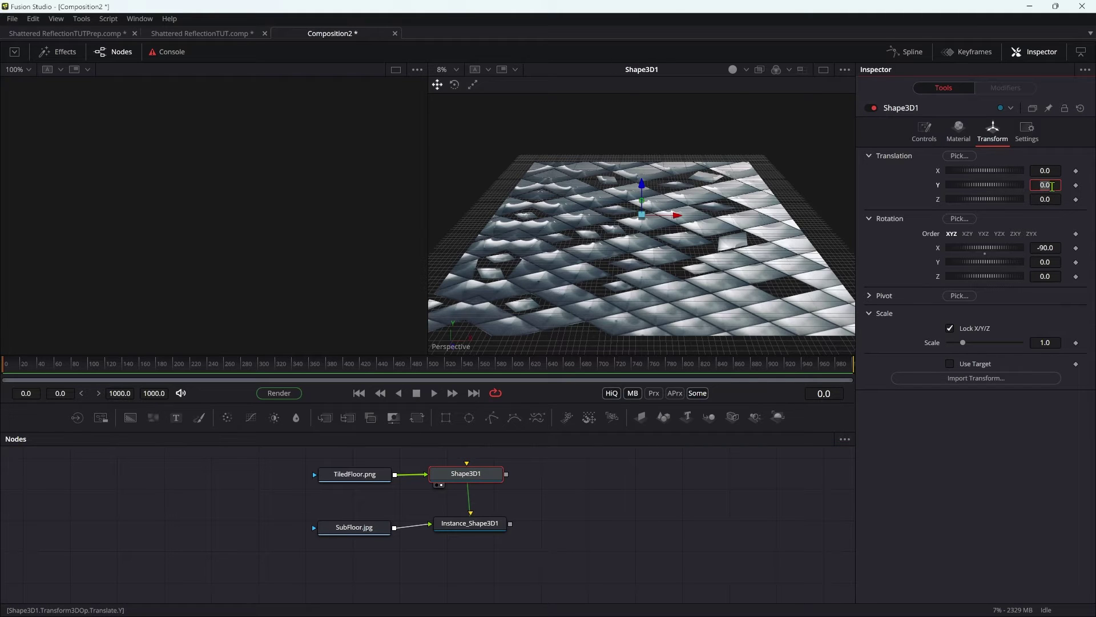
type(".")
type(".05")
key("Tab")
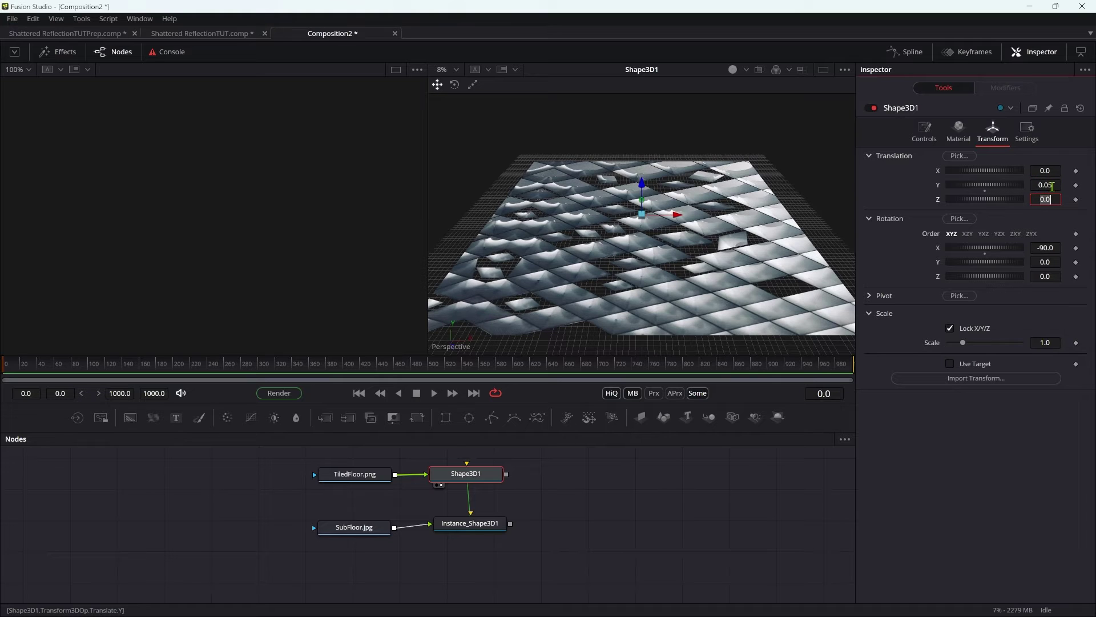
Combine Shape3D1 and its instance in a Merge3D node and add a Renderer3D after it
left_click_drag(496, 524, 500, 525)
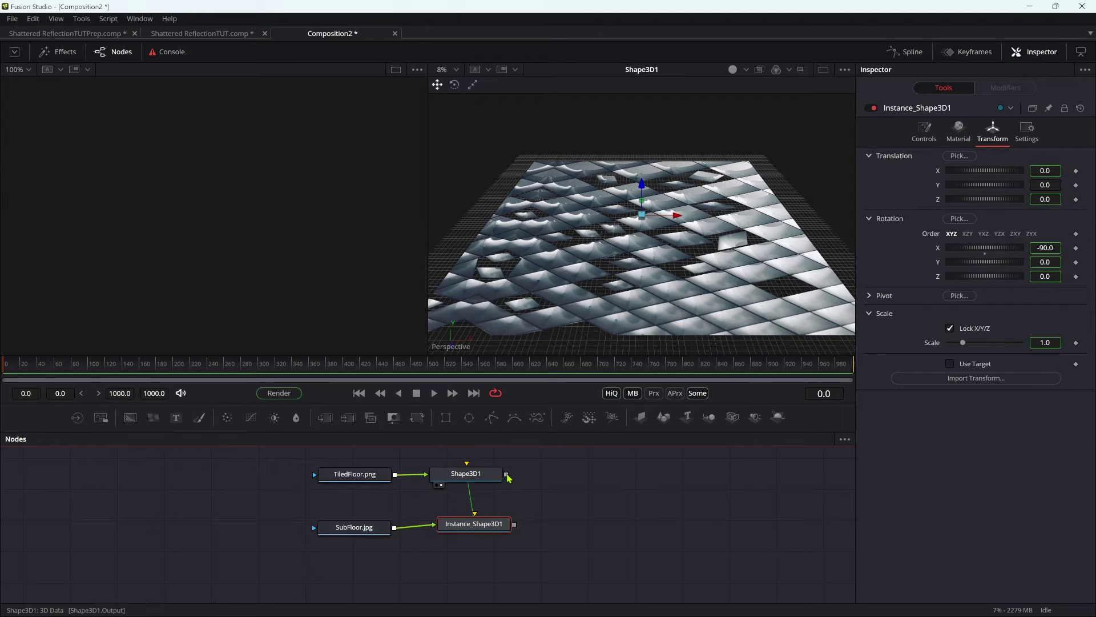
left_click_drag(507, 475, 604, 484)
key("shift+space")
type("3rn")
key("Return")
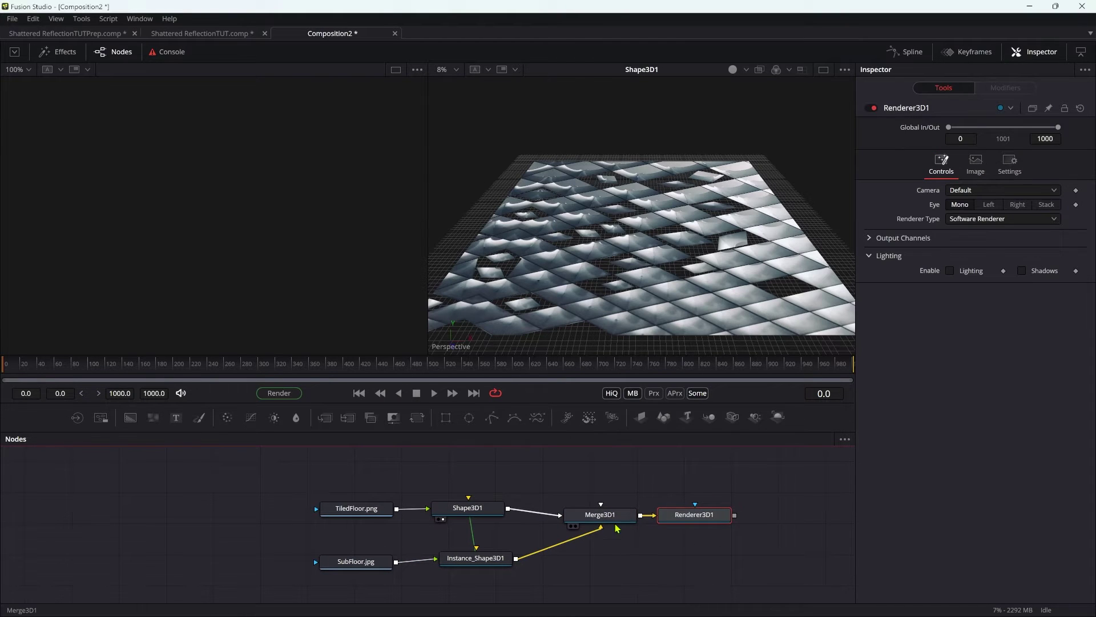
Add a Camera3D connected to Merge3D1
left_click(609, 518)
key("shift+space")
type("3cm")
key("Return")
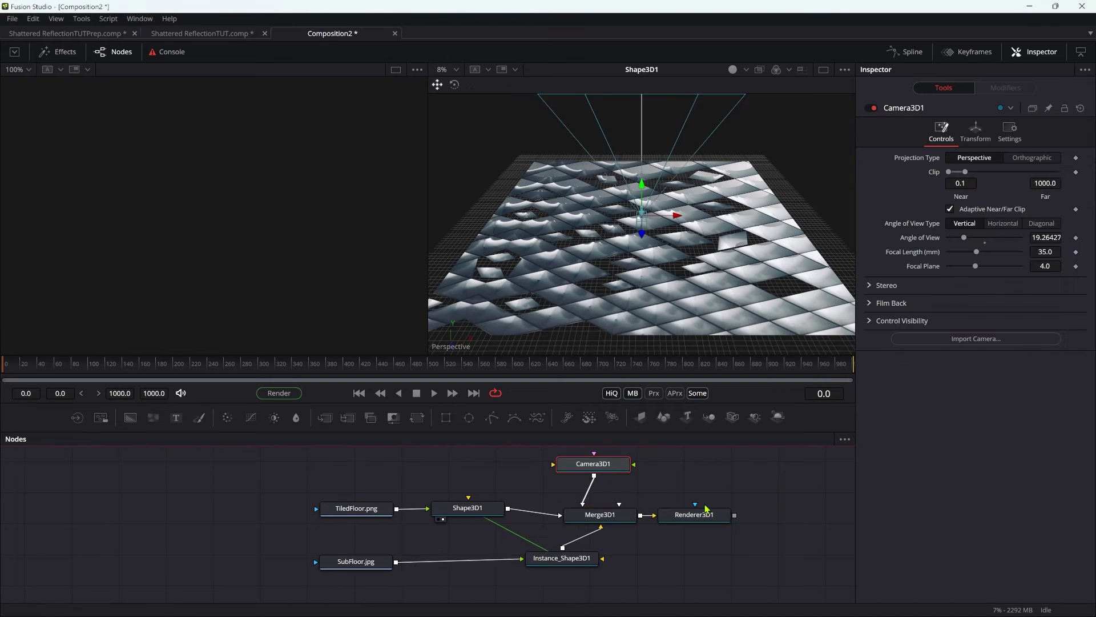
Set Renderer3D1 to the Hardware Renderer and enable both Lighting and Shadows
left_click(699, 522)
left_click(975, 219)
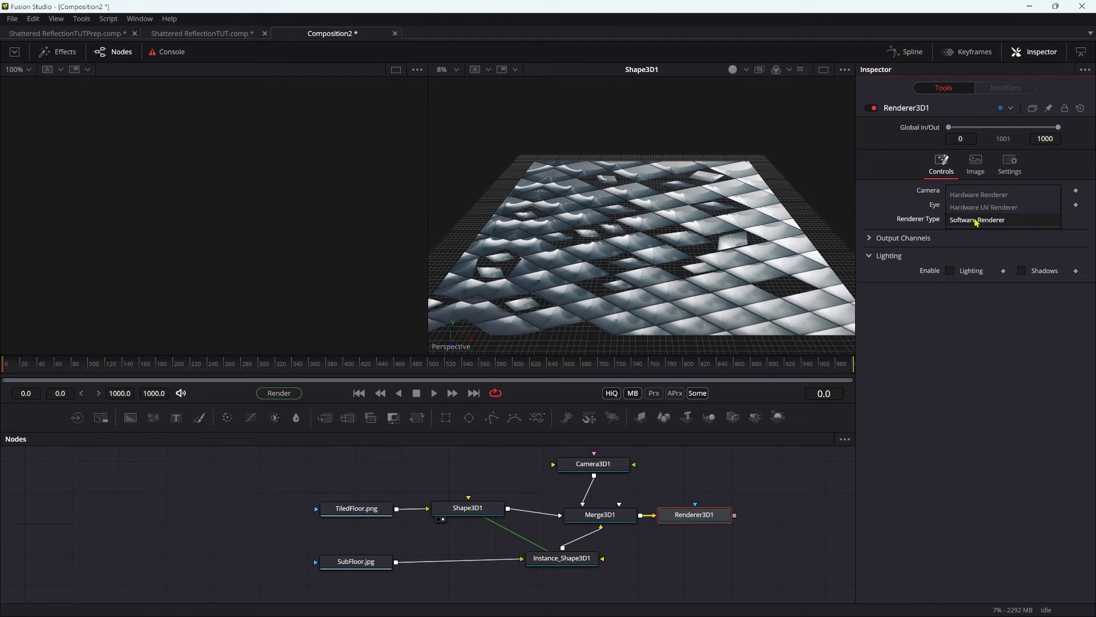
left_click(976, 205)
left_click(951, 307)
left_click(1023, 306)
Give Camera3D1's Z pivot an expression equal to its negative Z translation, -Transform3DOp.Translate.Z
left_click(593, 464)
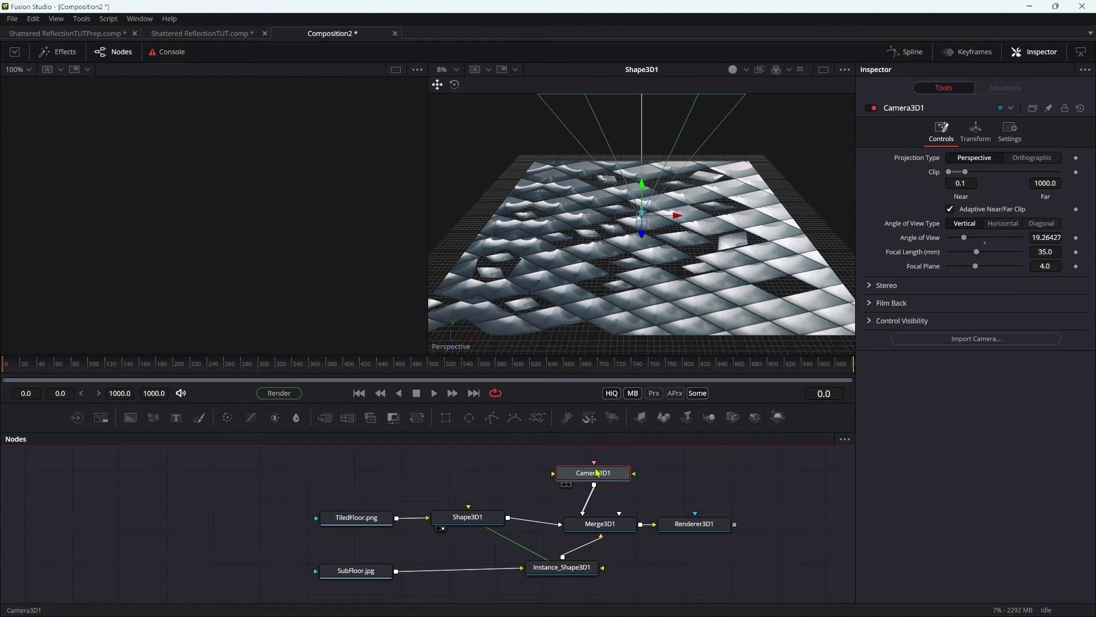
left_click(975, 131)
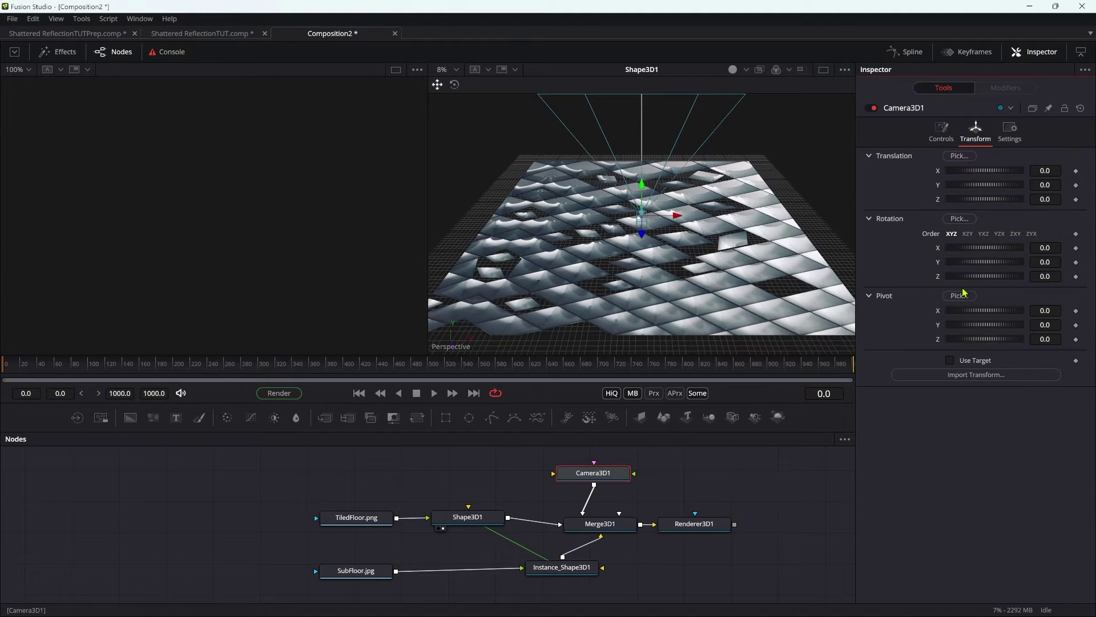
right_click(967, 339)
left_click(1007, 510)
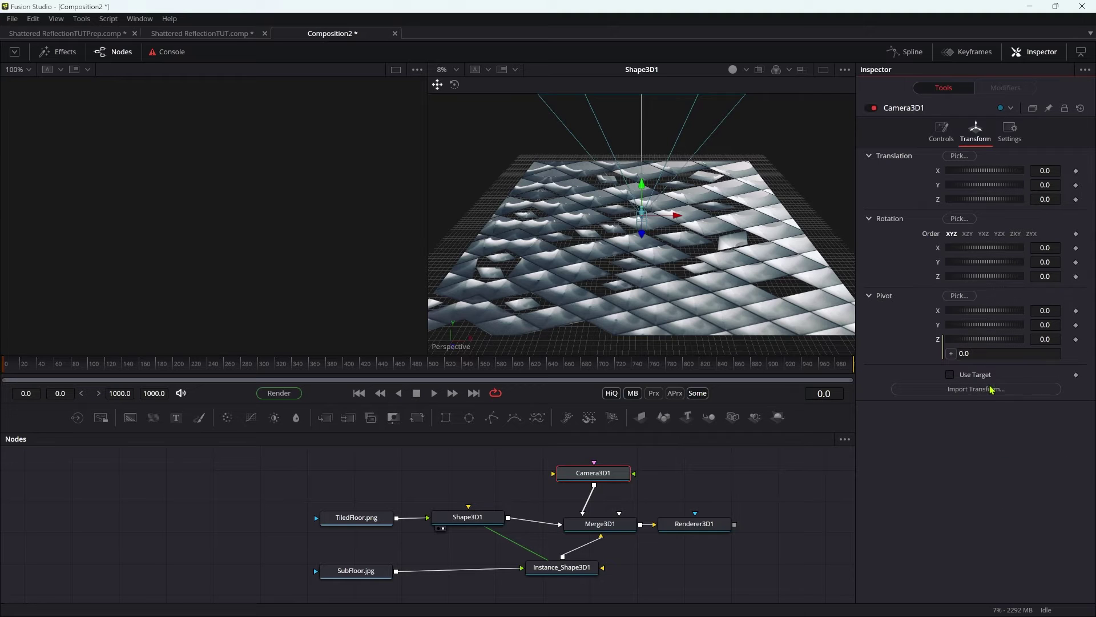
left_click_drag(951, 353, 987, 200)
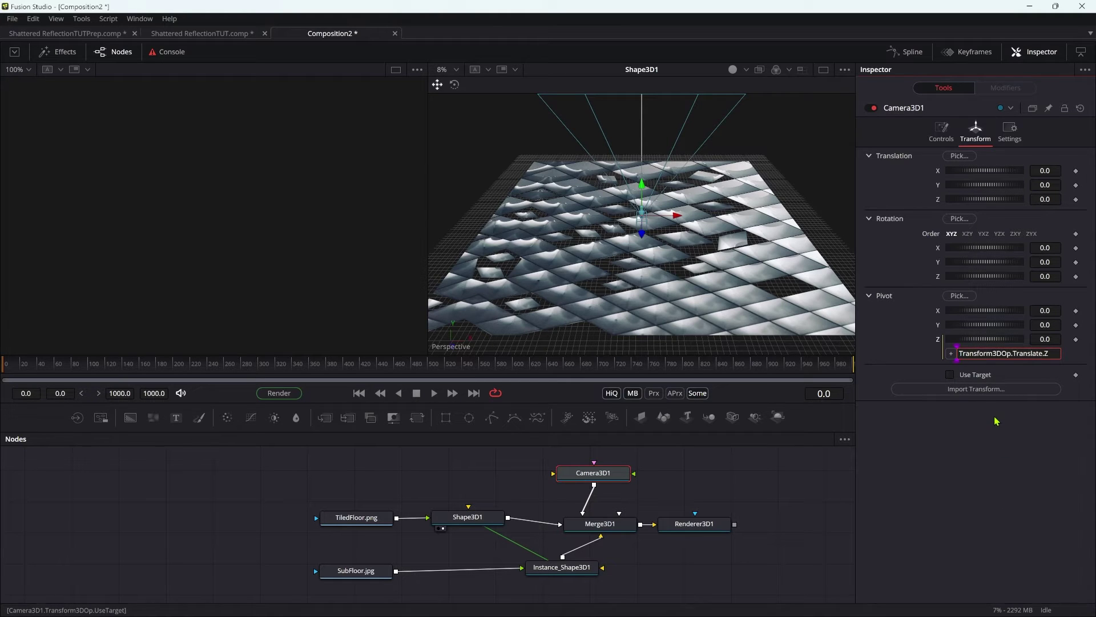
type("-")
key("Tab")
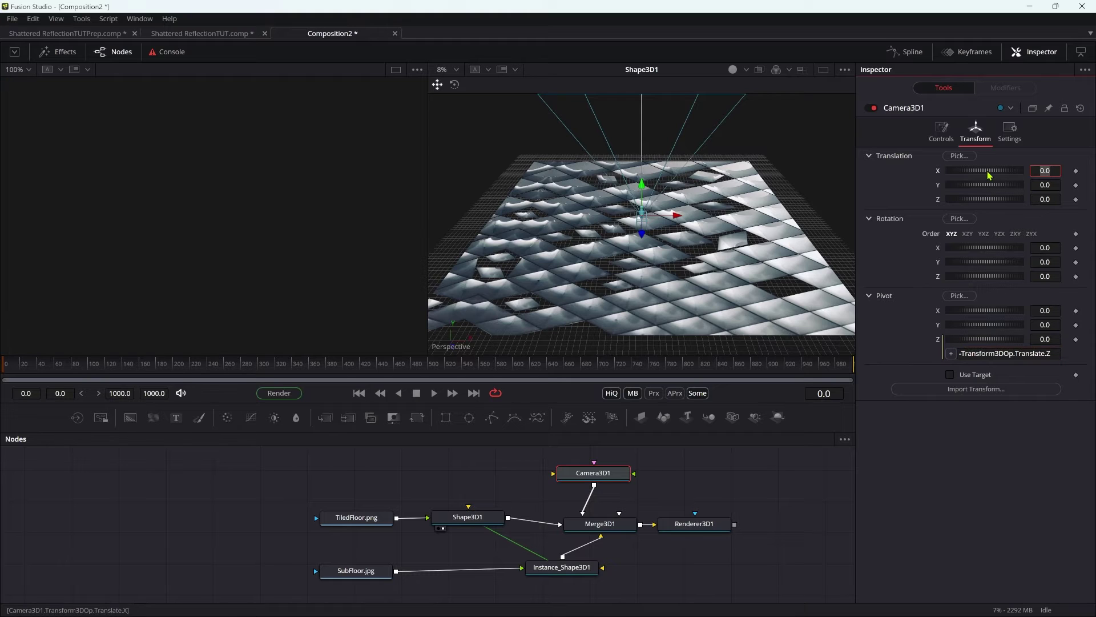
Set Camera3D1's translation to 0.5 in Y and 10 in Z
key("Tab")
left_click(1057, 186)
key("BackSpace")
key("Tab")
type("10")
key("Tab")
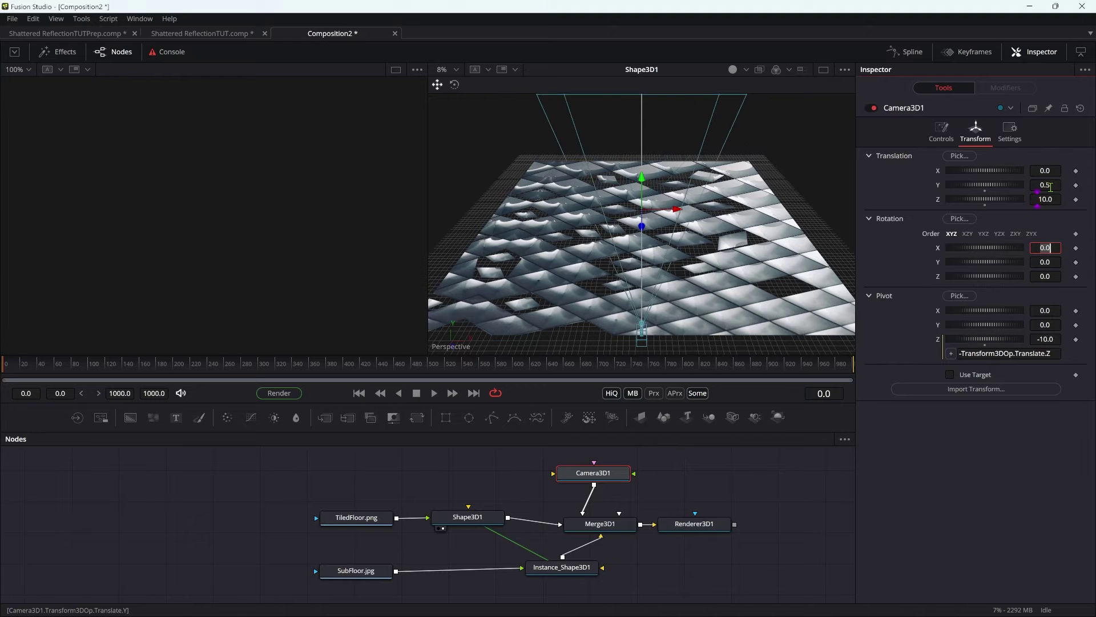
Display Renderer3D1 in the second viewer and move Instance_Shape3D1 directly beneath Shape3D1 in the node graph
left_click_drag(708, 523, 643, 258)
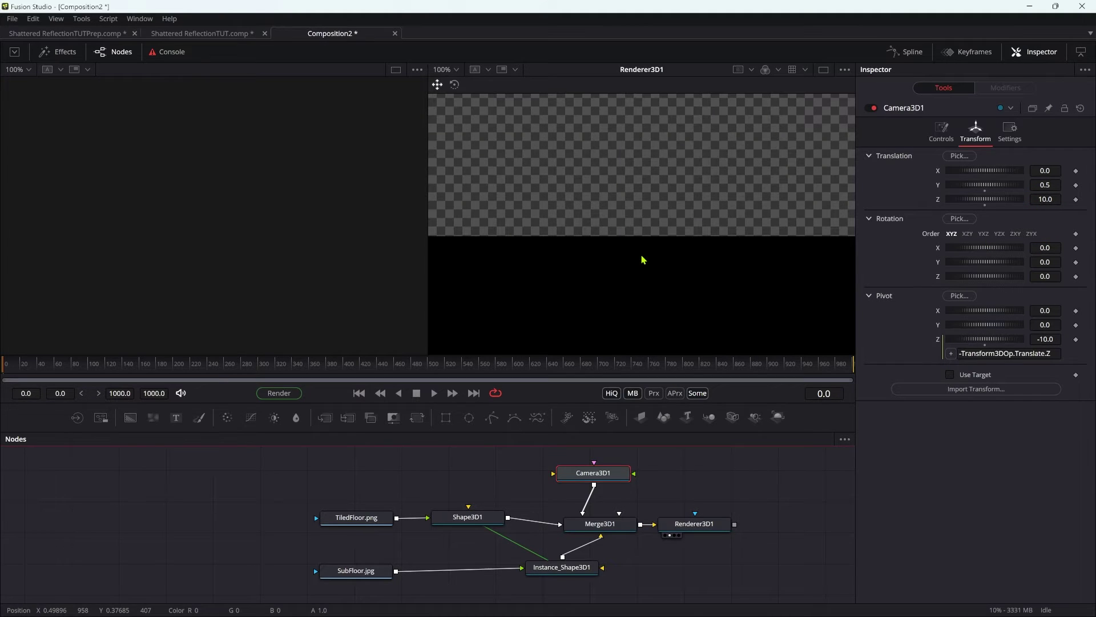
left_click(678, 522)
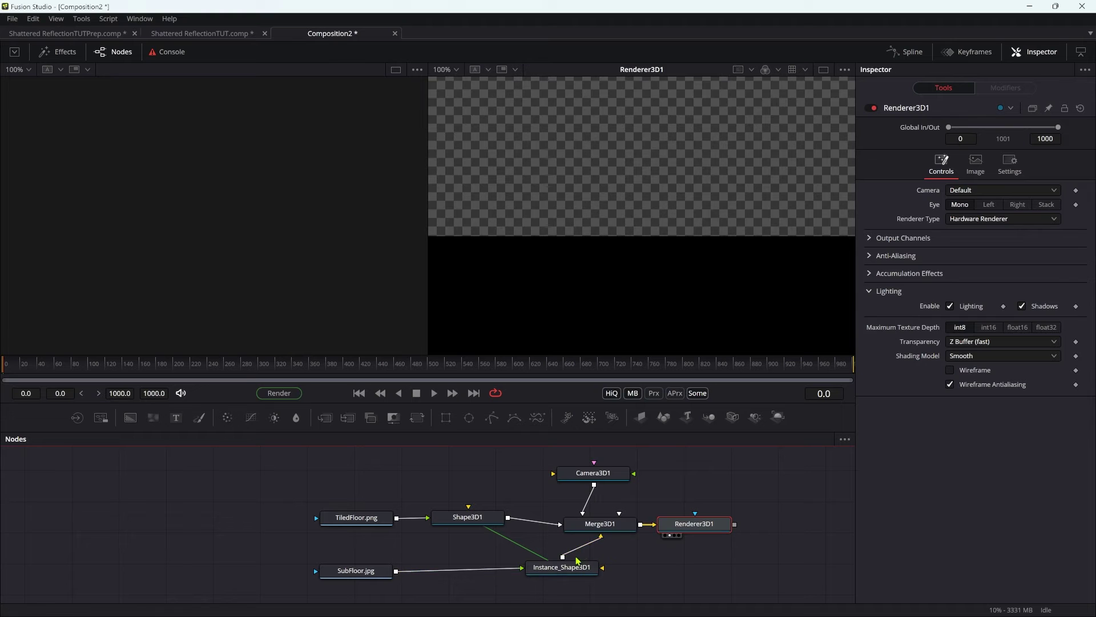
left_click_drag(599, 475, 600, 475)
left_click_drag(562, 567, 468, 565)
Add a Point Light connected to Merge3D1
left_click(600, 523)
key("shift+space")
type("3cm")
key("BackSpace")
key("BackSpace")
type("pl")
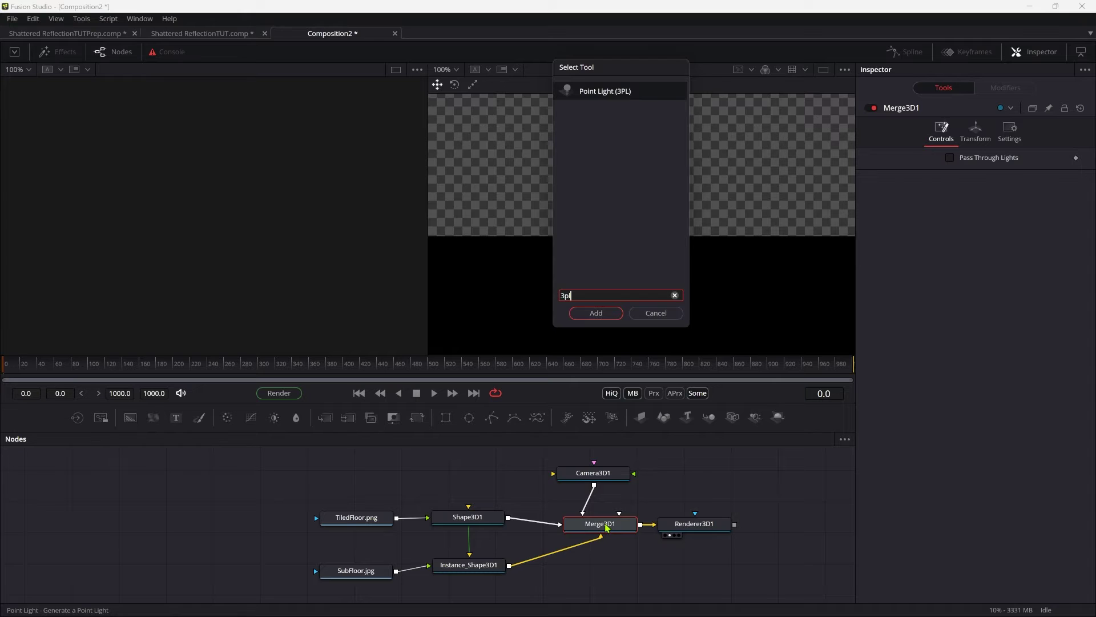
key("Return")
Set PointLight1's translation to -2.5 in X, 1 in Y and 6 in Z
left_click(970, 134)
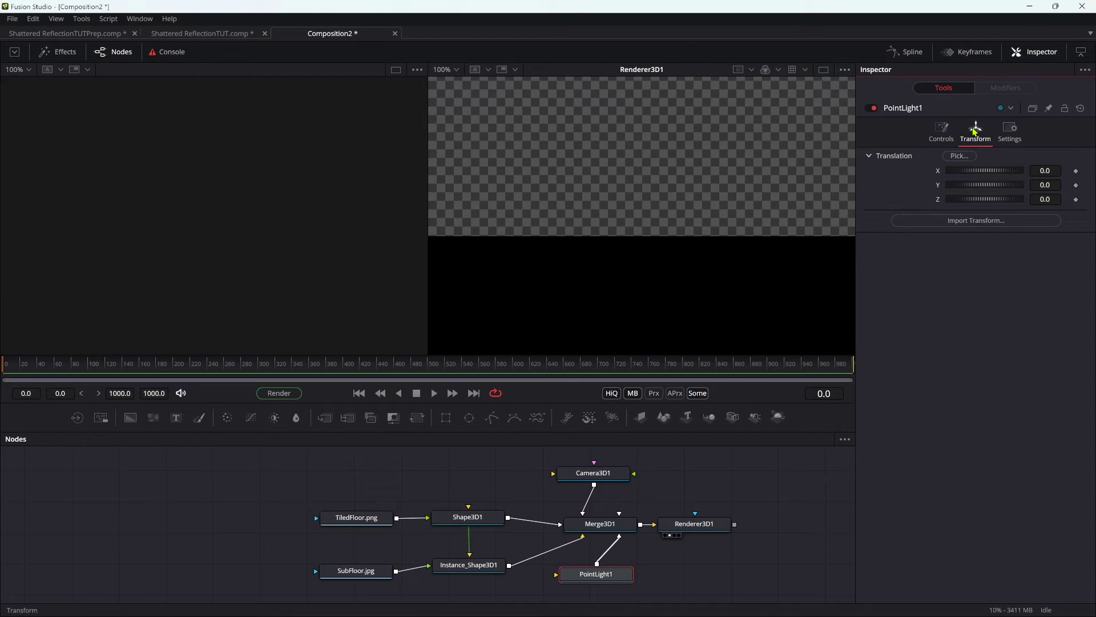
left_click(1055, 170)
type("-")
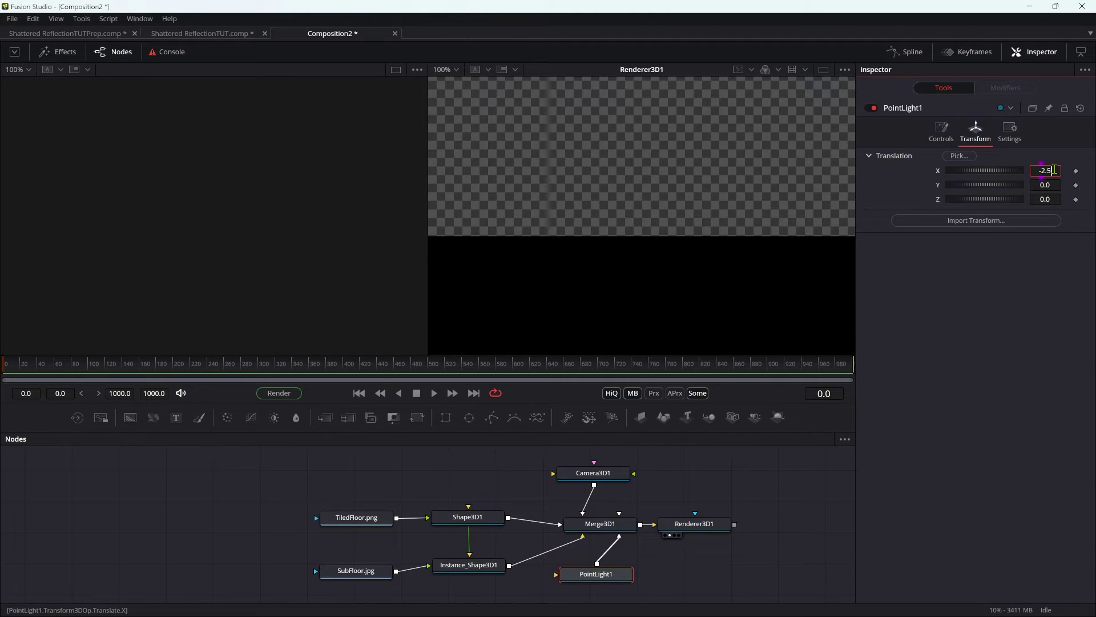
type("2.5")
key("Tab")
type("1")
key("Tab")
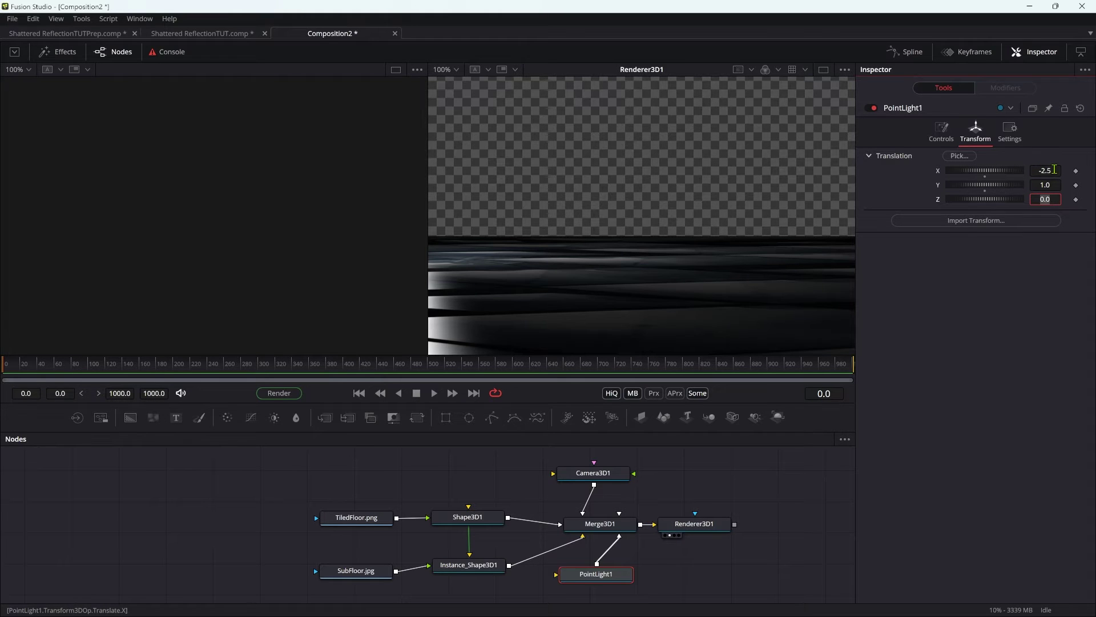
type("6")
key("Tab")
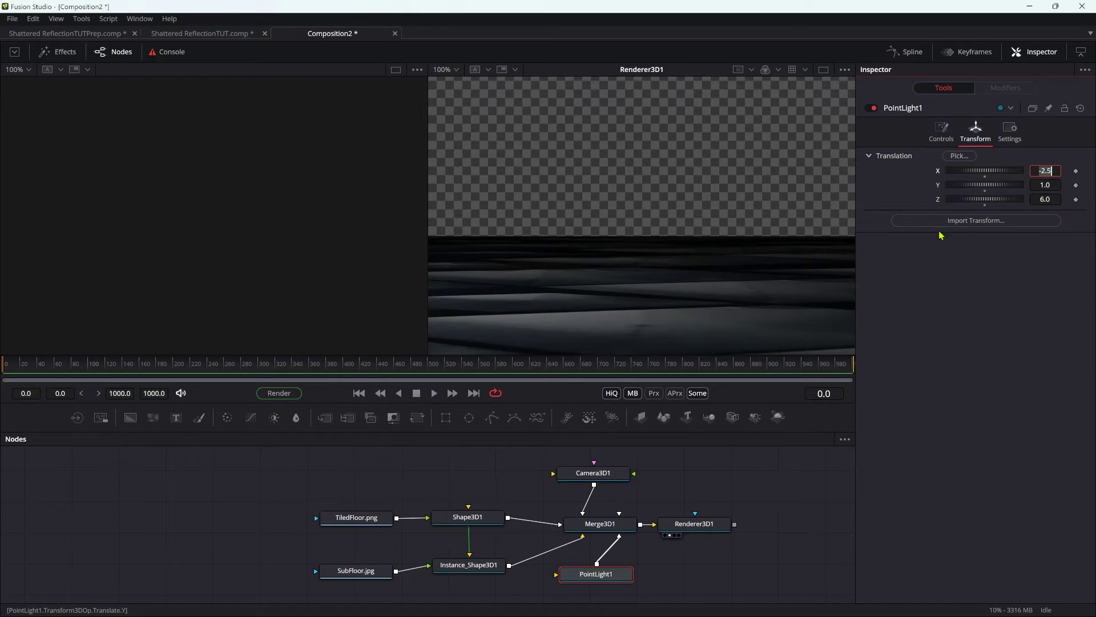
Insert a Duplicate3D node between PointLight1 and Merge3D1
left_click_drag(583, 584, 588, 585)
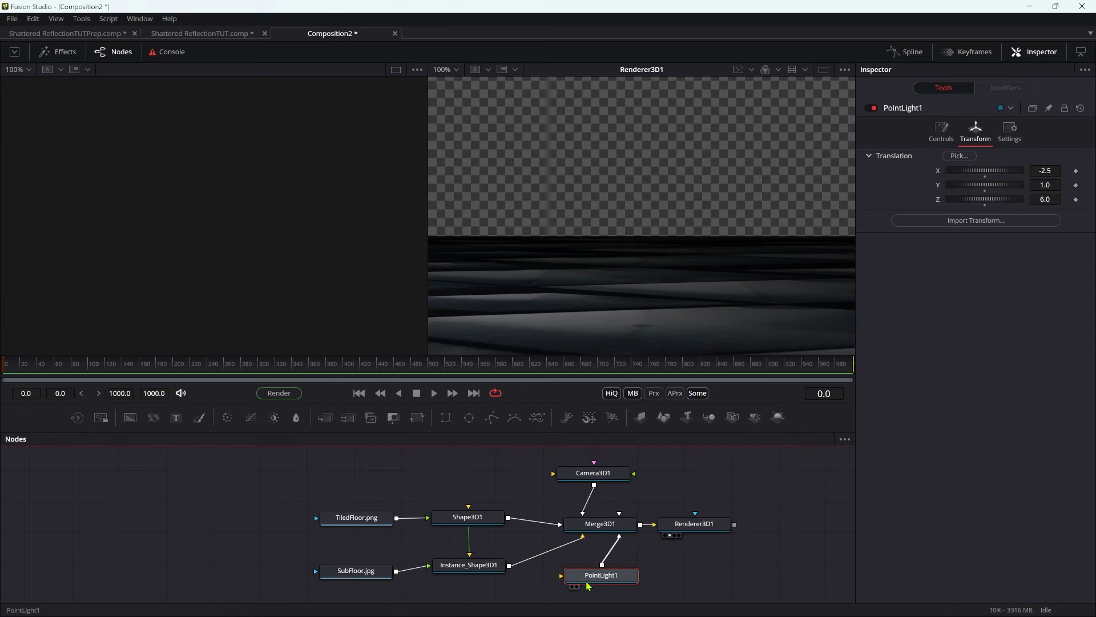
key("shift+space")
type("dup")
key("Return")
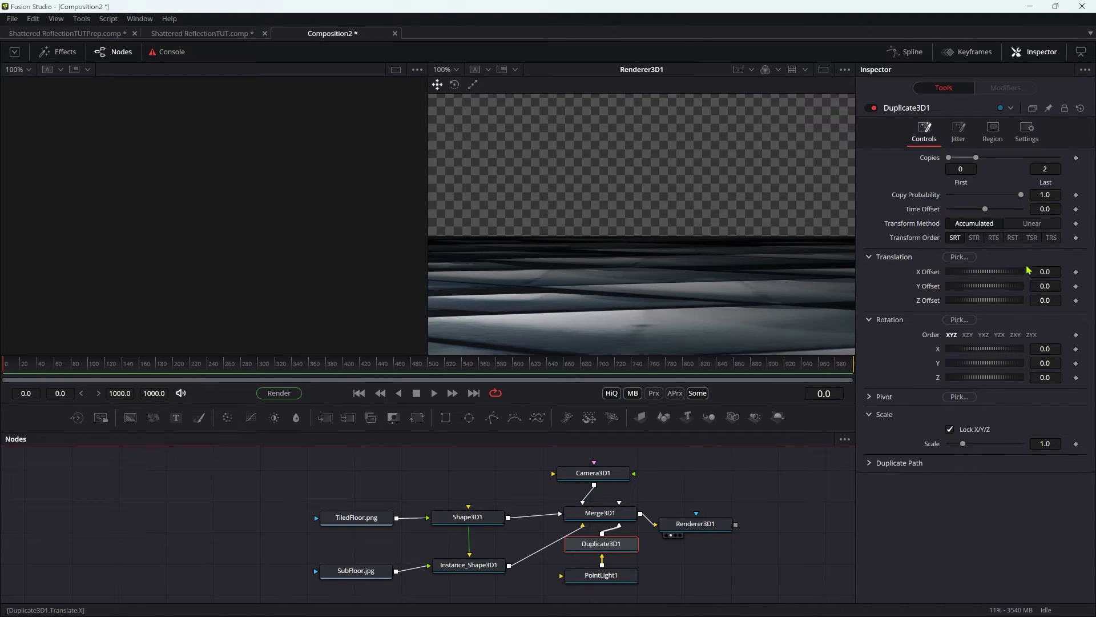
Set the X Offset of Duplicate3D1 to 5
left_click(1046, 272)
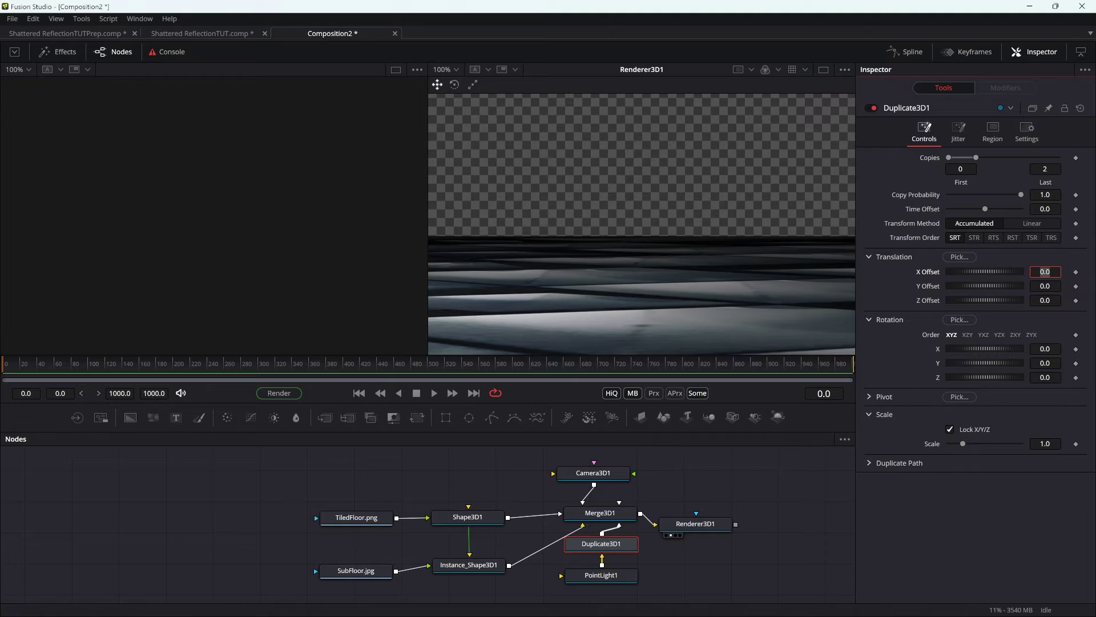
type("5")
key("Tab")
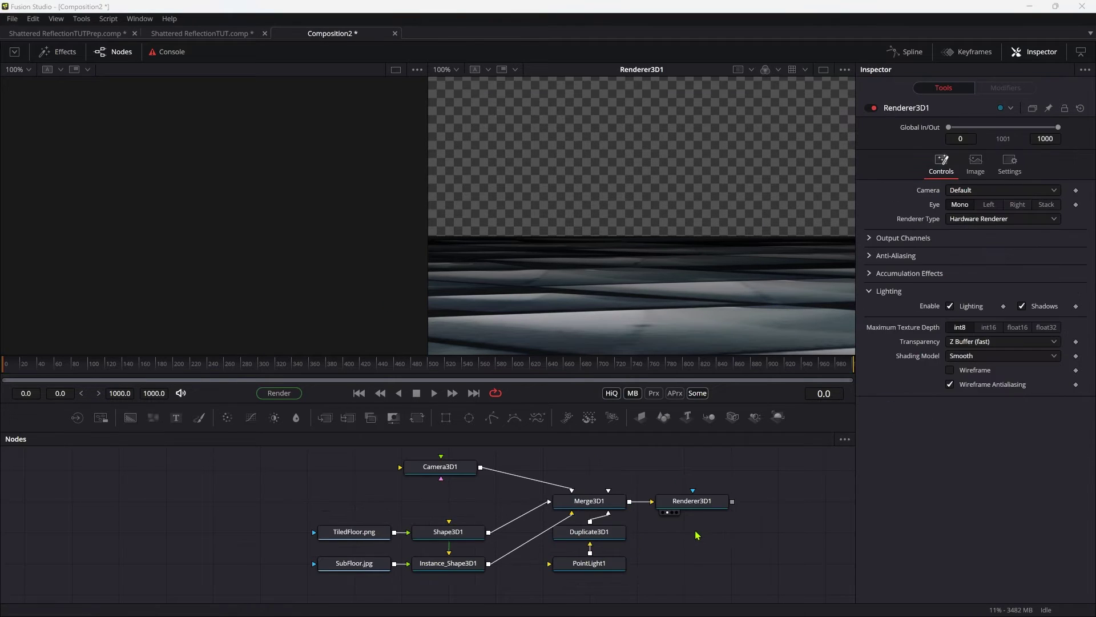
Switch to a single viewer and enlarge the node graph area
left_click_drag(672, 535, 615, 541)
left_click_drag(592, 402, 579, 234)
left_click(825, 70)
left_click_drag(633, 386, 583, 485)
Duplicate the connected Merge3D1 and Renderer3D1 nodes above the existing node tree
left_click_drag(450, 377, 575, 433)
key("ctrl+c")
key("ctrl+v")
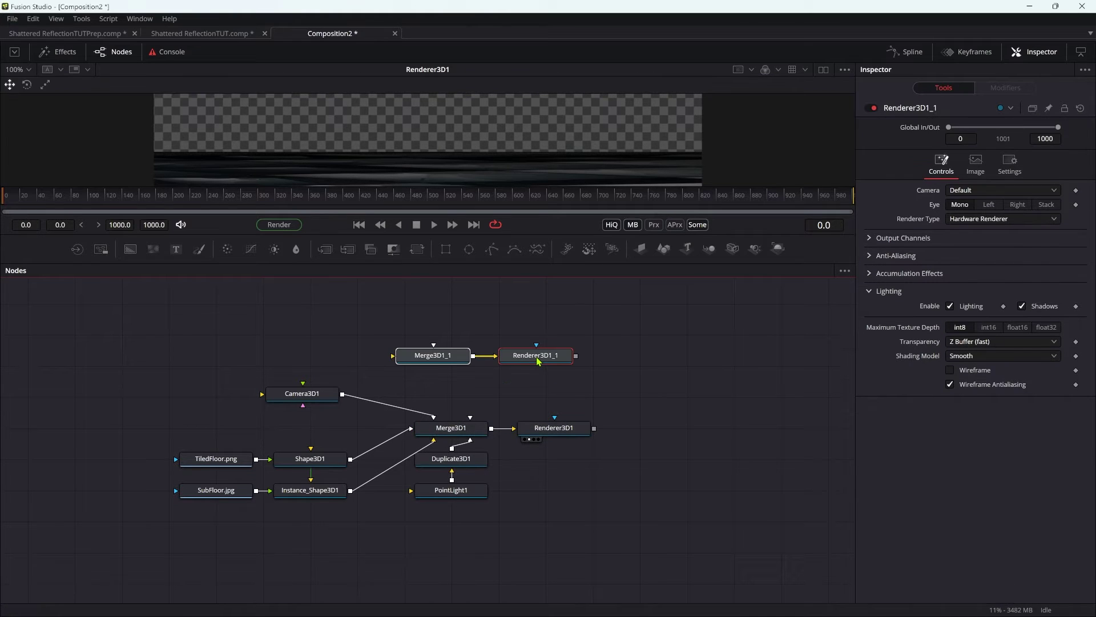
Disable Lighting and Shadows on the duplicated renderer, Renderer3D1_1
left_click(659, 380)
left_click(557, 363)
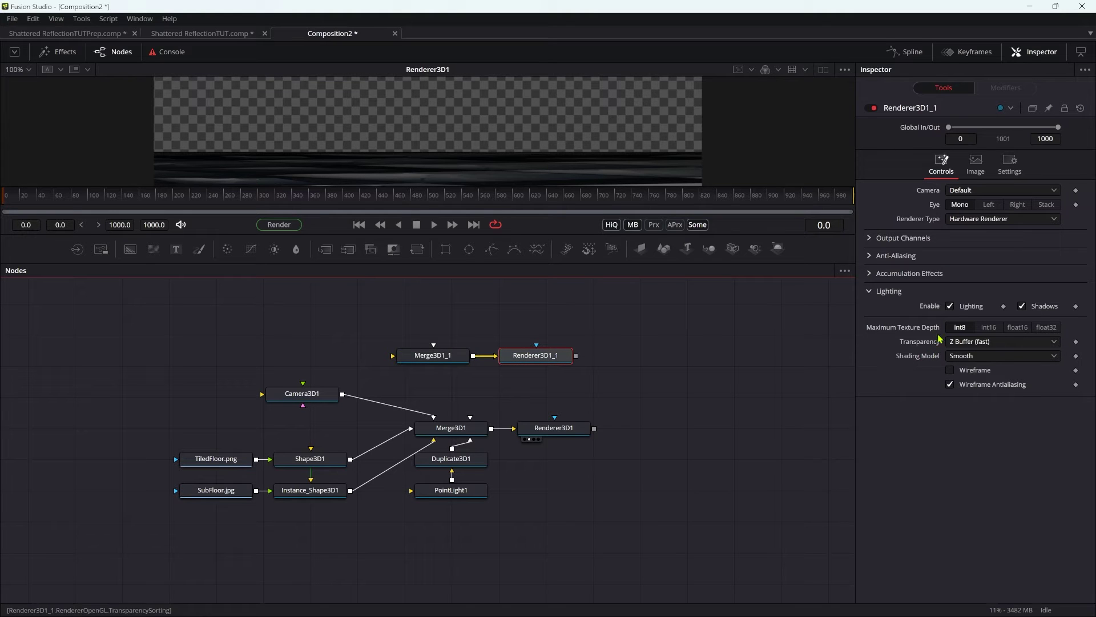
left_click(948, 309)
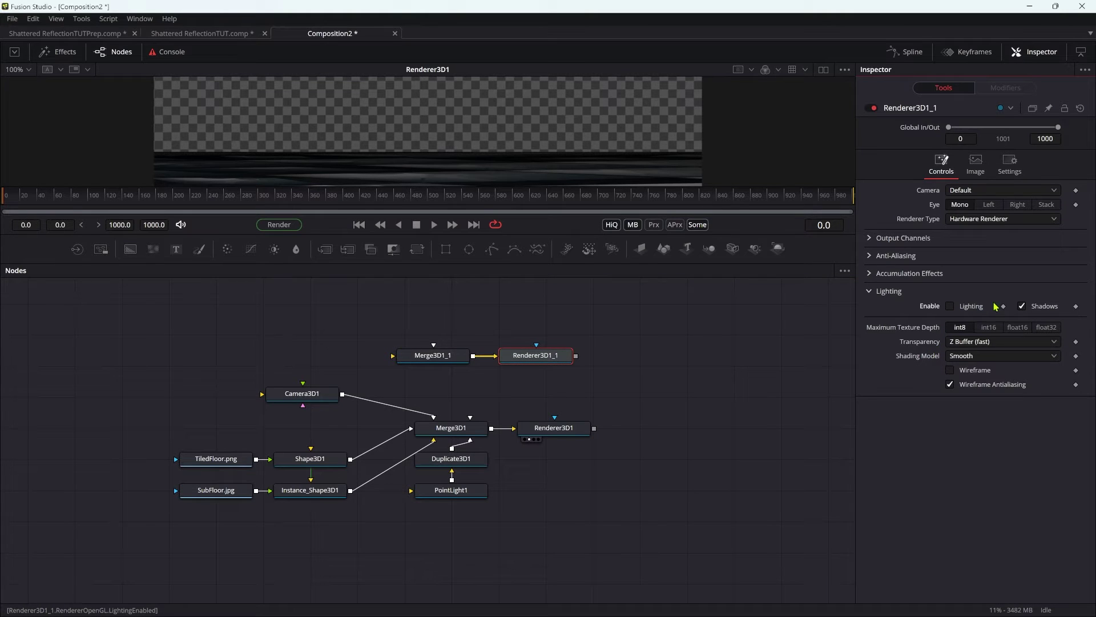
left_click(1021, 306)
Duplicate the Merge3D1_1 and Renderer3D1_1 pair twice, stacking the copies above it in the node graph
left_click_drag(410, 333, 574, 400)
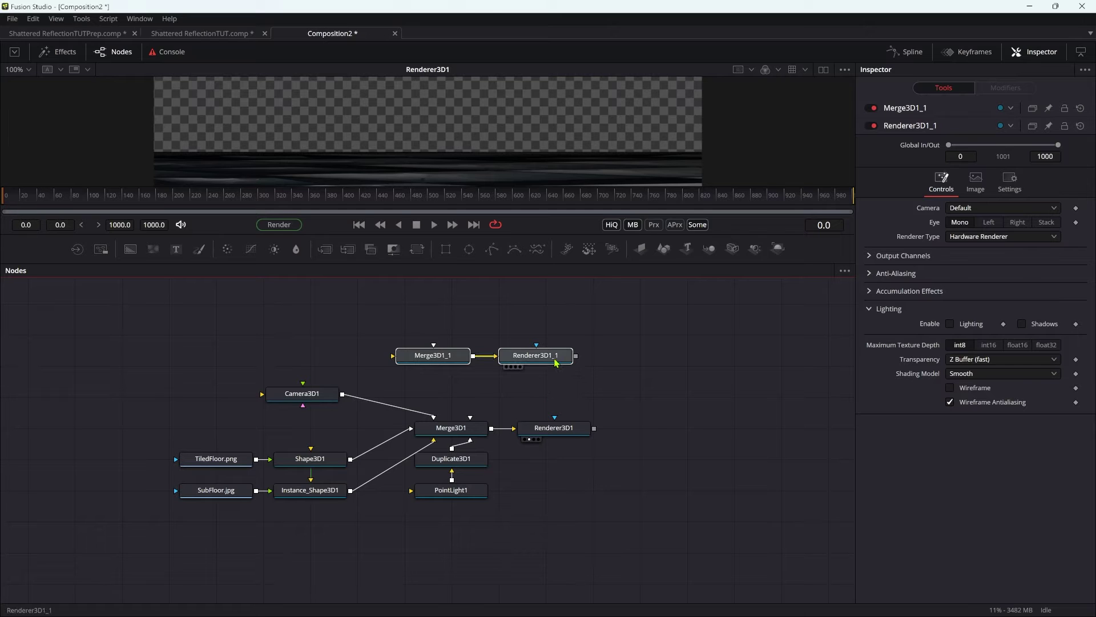
key("ctrl+c")
key("ctrl+v")
left_click_drag(629, 355, 430, 322)
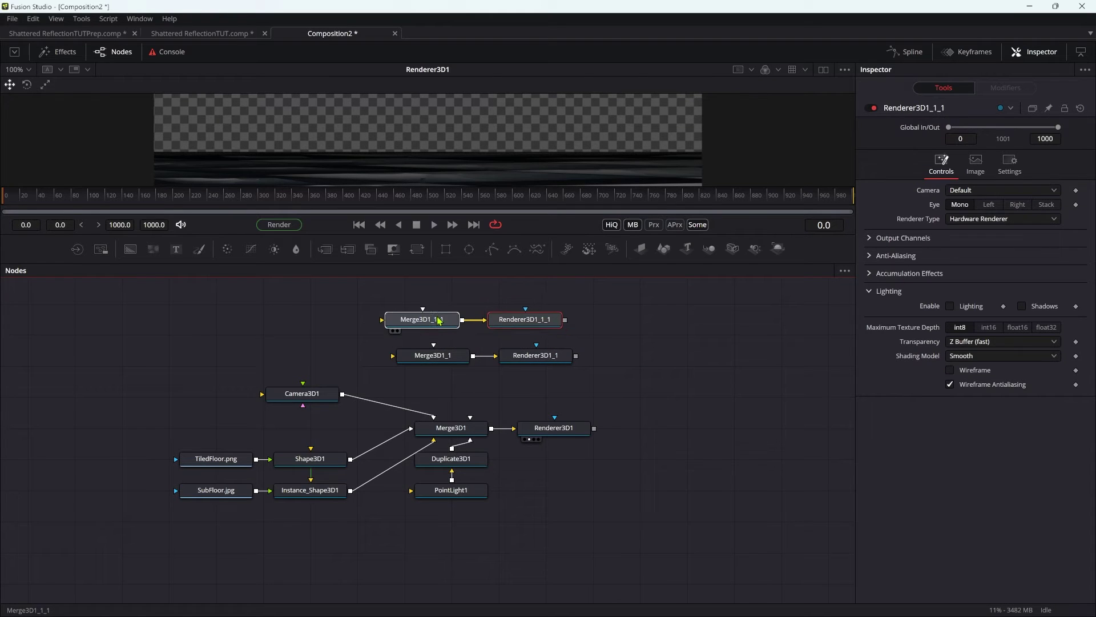
left_click_drag(526, 383, 561, 446)
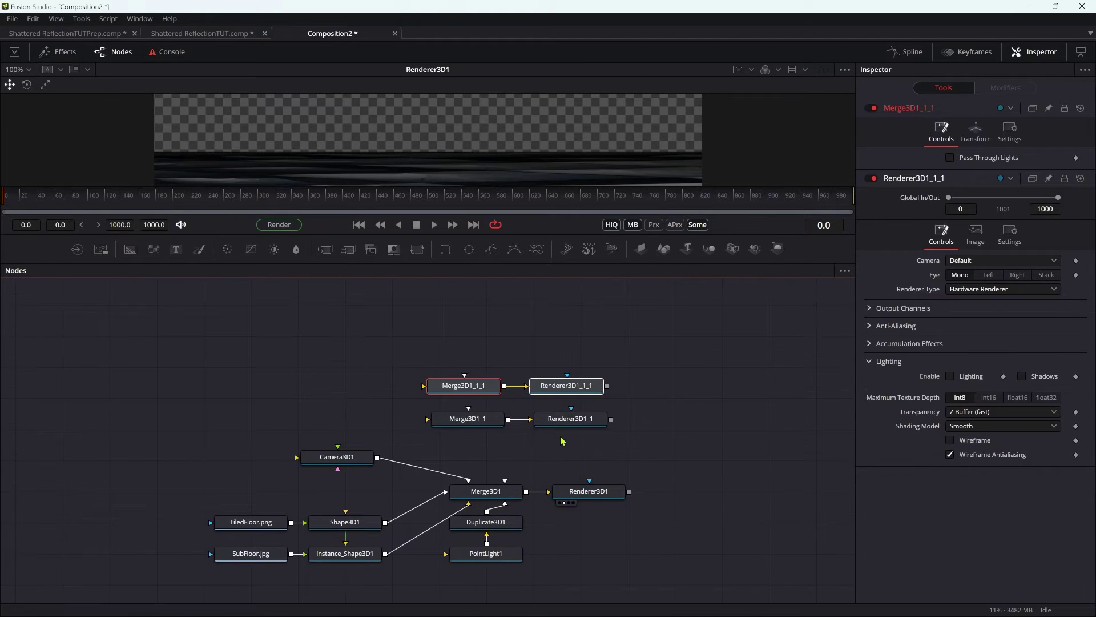
key("ctrl+v")
left_click_drag(642, 388, 444, 353)
left_click(566, 351)
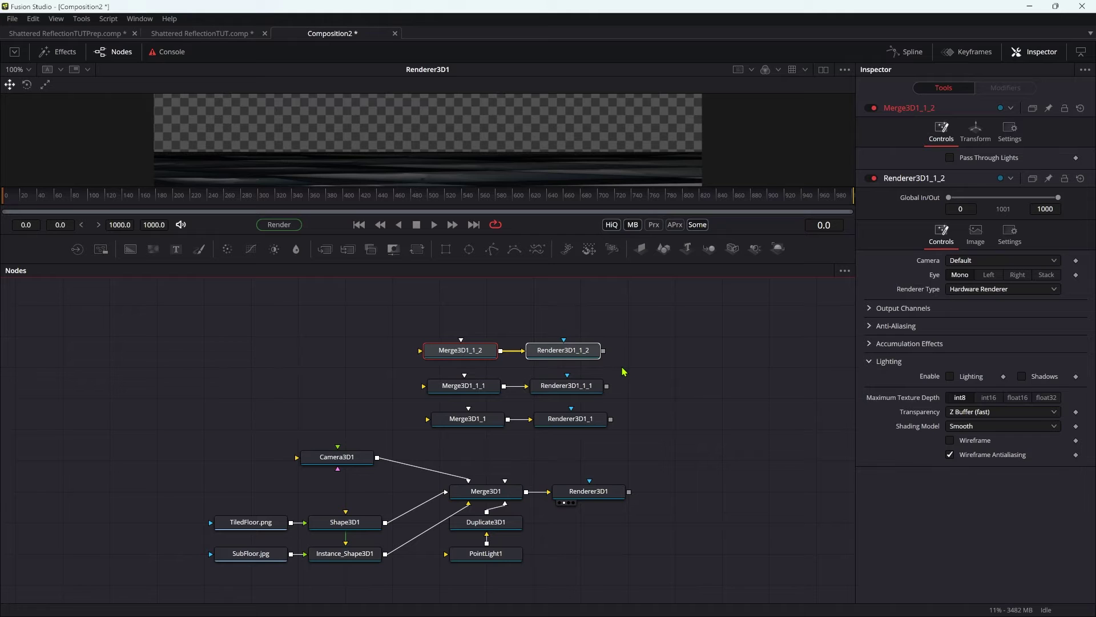
Add an Underlay around Merge3D1 and Renderer3D1 and rename it Floor
left_click(512, 472)
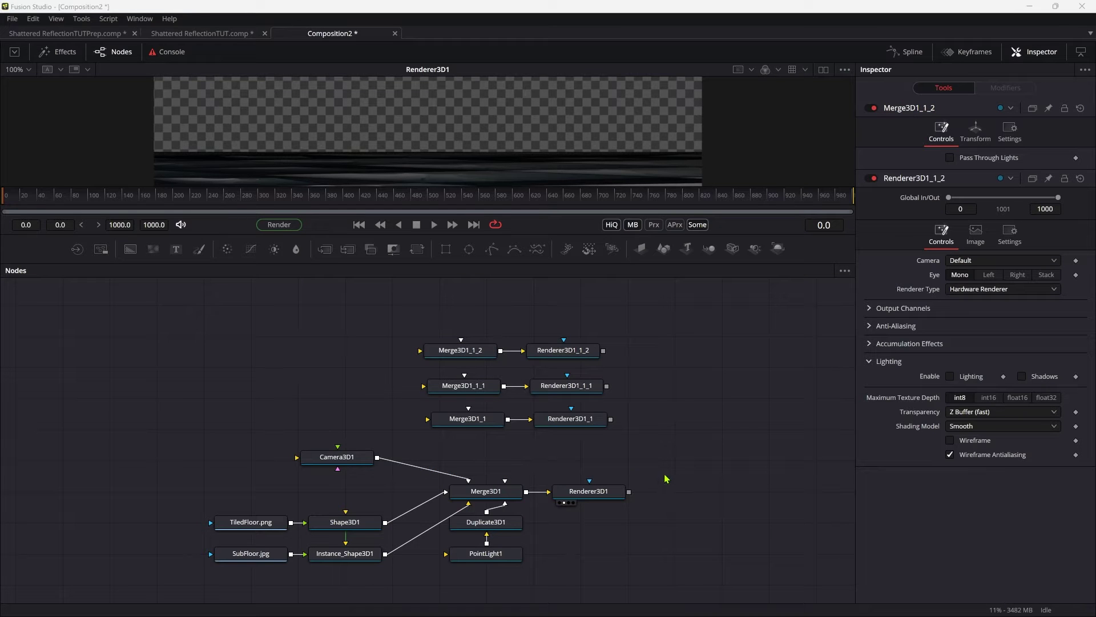
left_click_drag(671, 467, 445, 505)
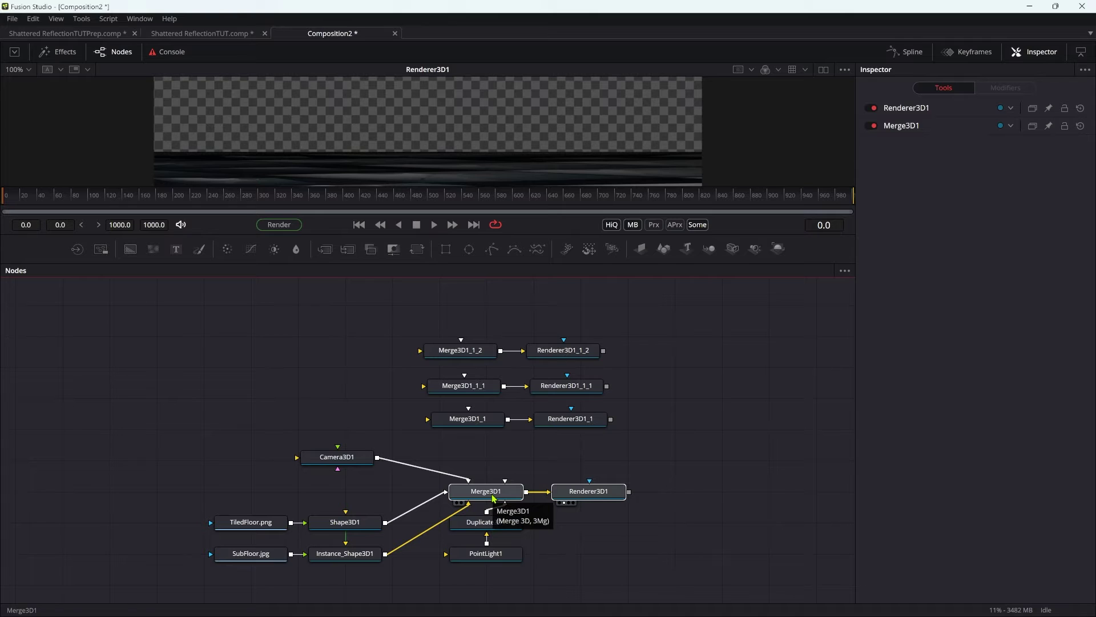
key("shift+space")
type("und")
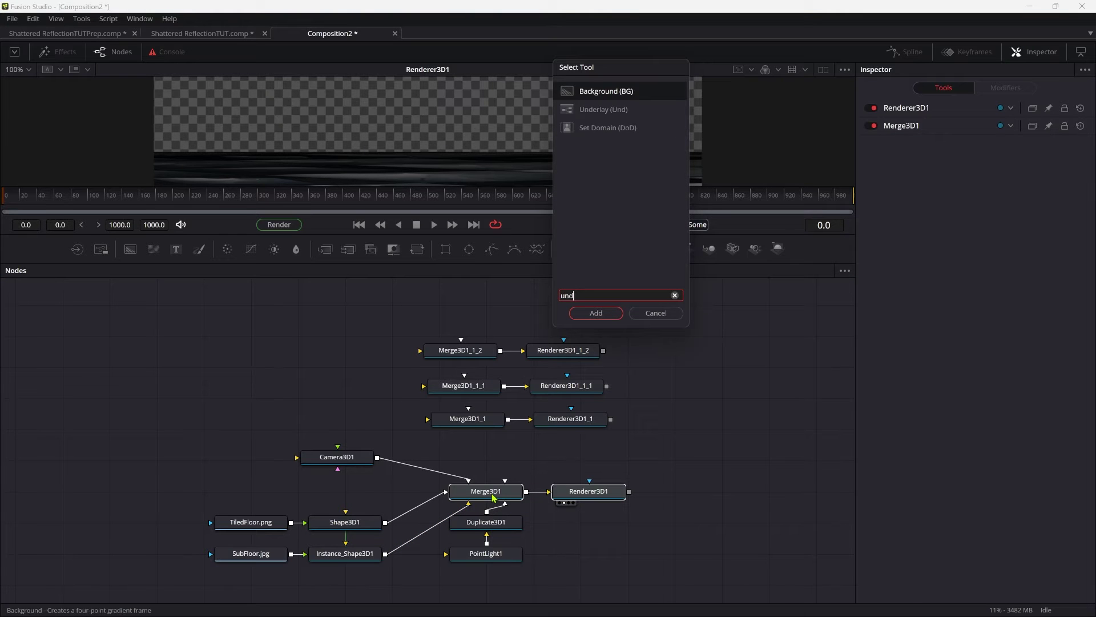
key("Down")
key("Return")
key("F2")
type("Floor")
key("Return")
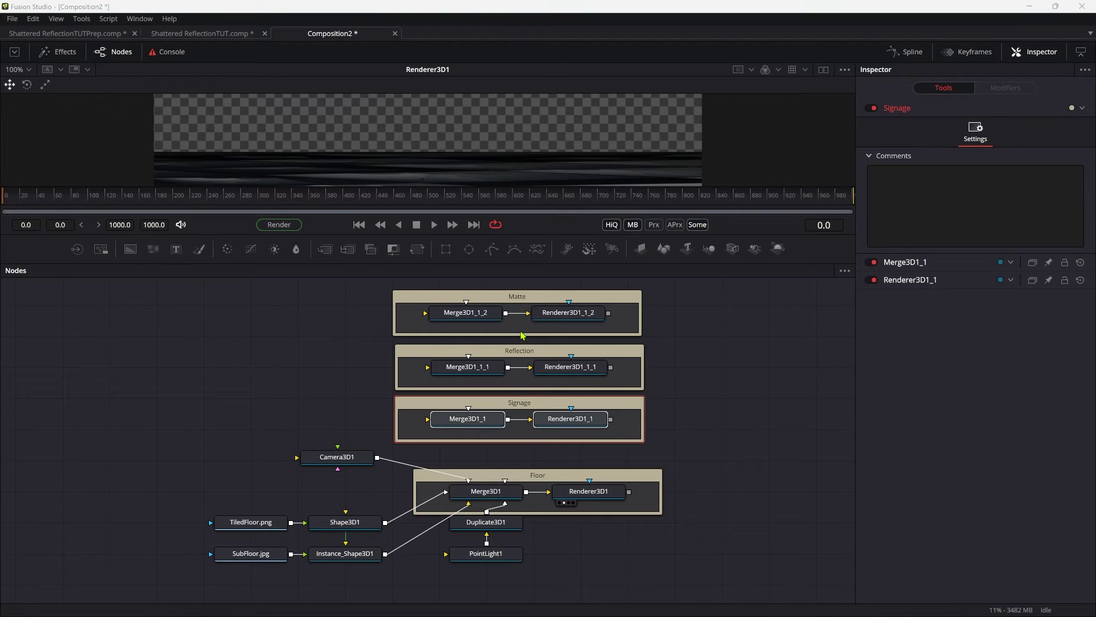
Move the Matte and Floor underlays into a column with the Reflection and Signage underlays
left_click_drag(517, 296, 519, 291)
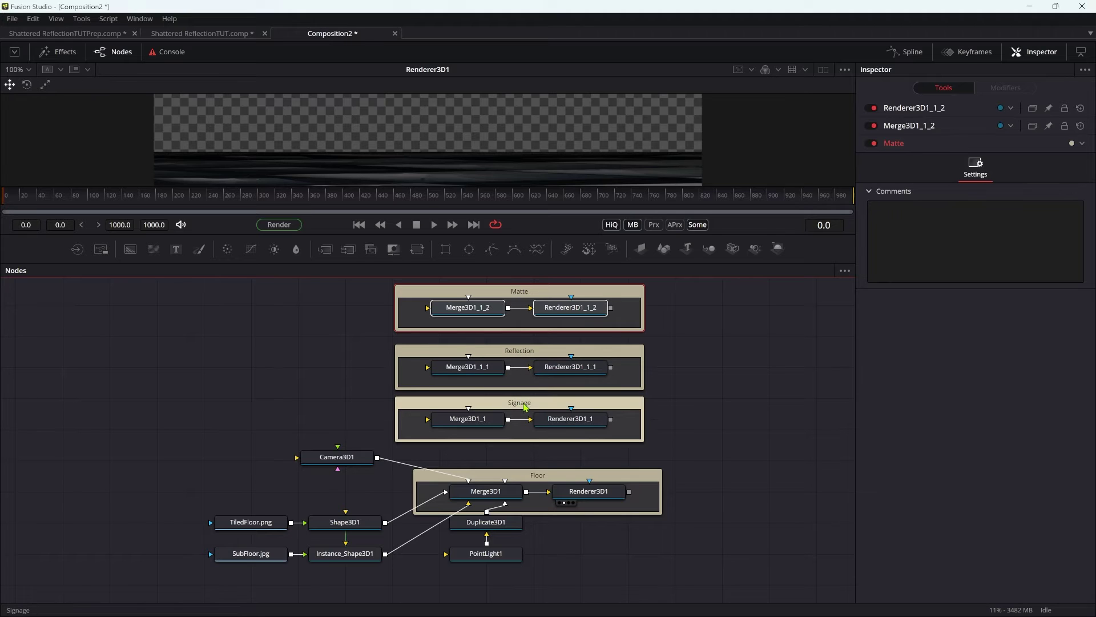
left_click_drag(543, 478, 528, 460)
left_click(190, 330)
left_click_drag(245, 362, 272, 479)
scroll(335, 411, "down", 1)
Import Signage.svg with an image width of 4096 and move its group node to empty space beside the Matte underlay
left_click(12, 18)
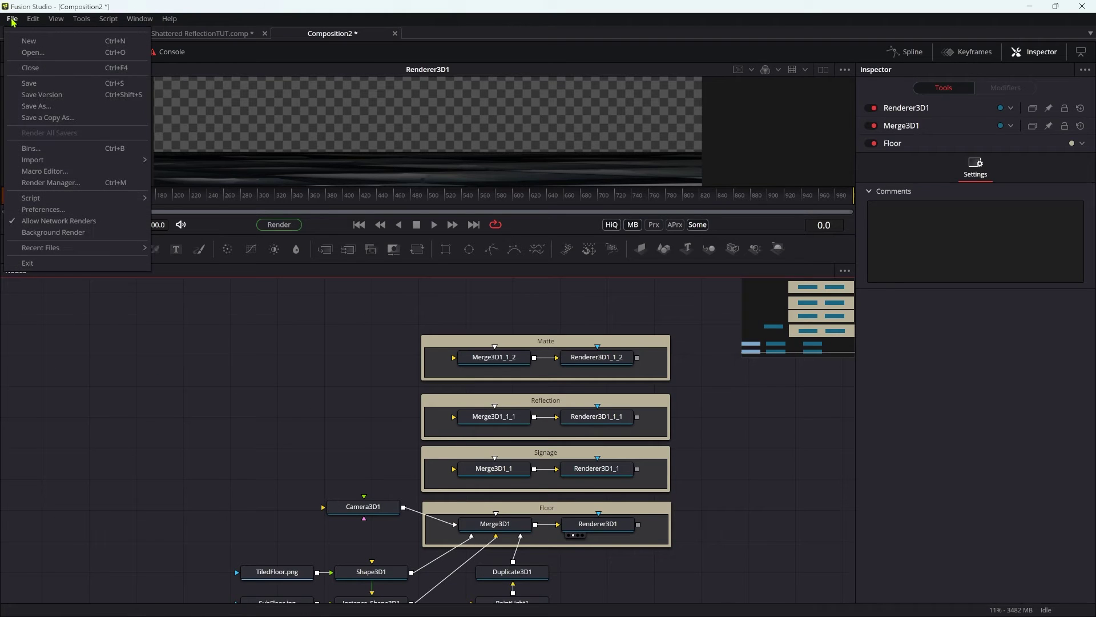
mouse_move(51, 160)
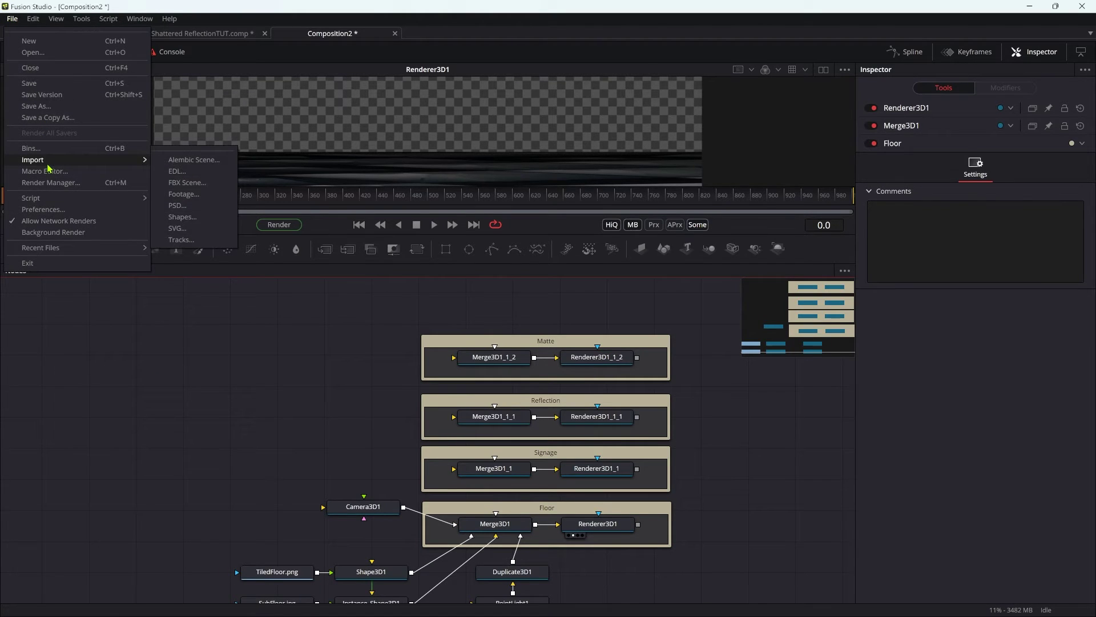
left_click(194, 239)
left_click(394, 161)
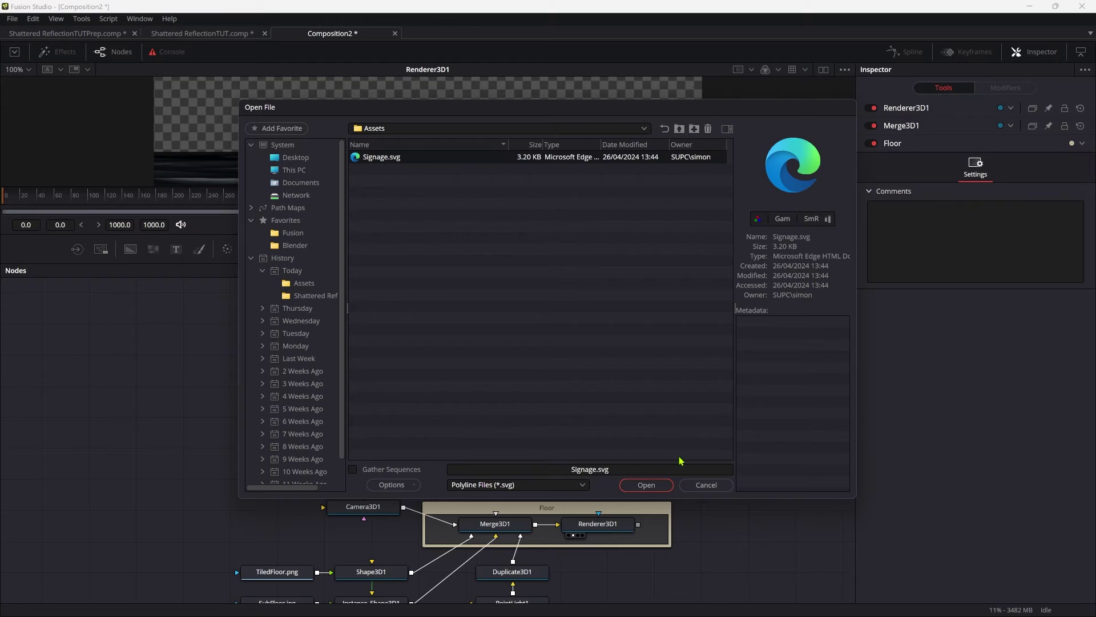
left_click(655, 487)
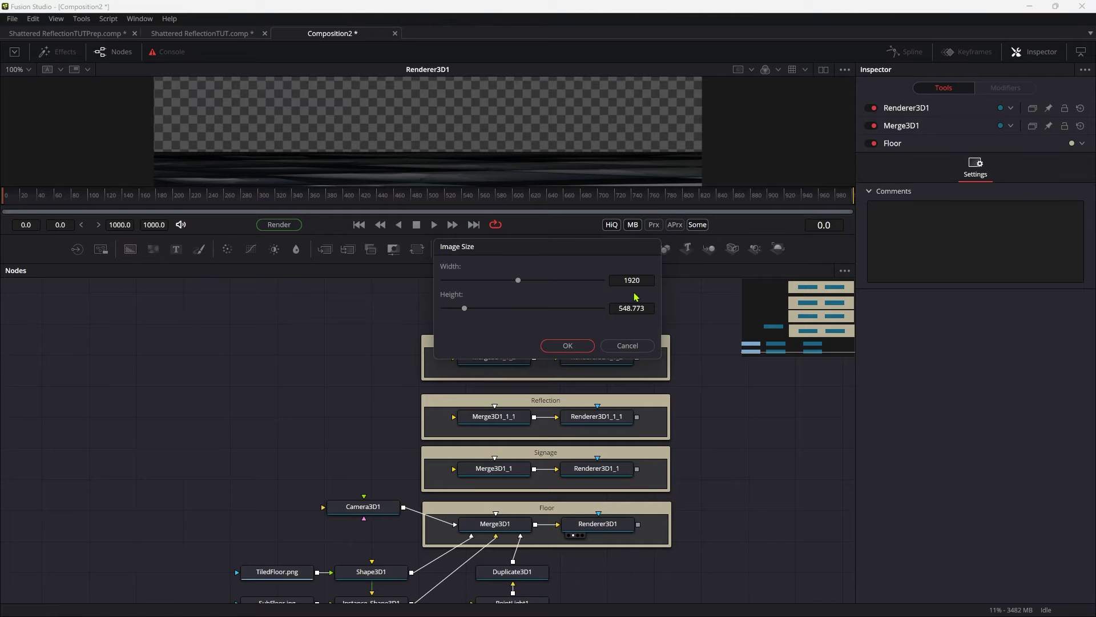
left_click(643, 279)
type("4096")
left_click(579, 346)
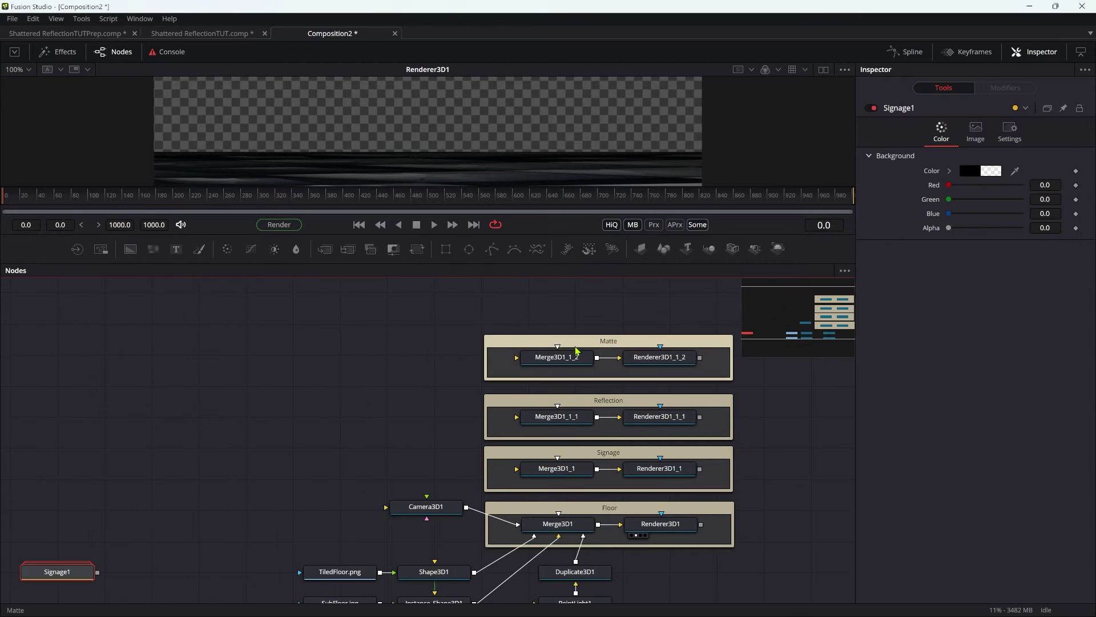
left_click_drag(41, 573, 295, 331)
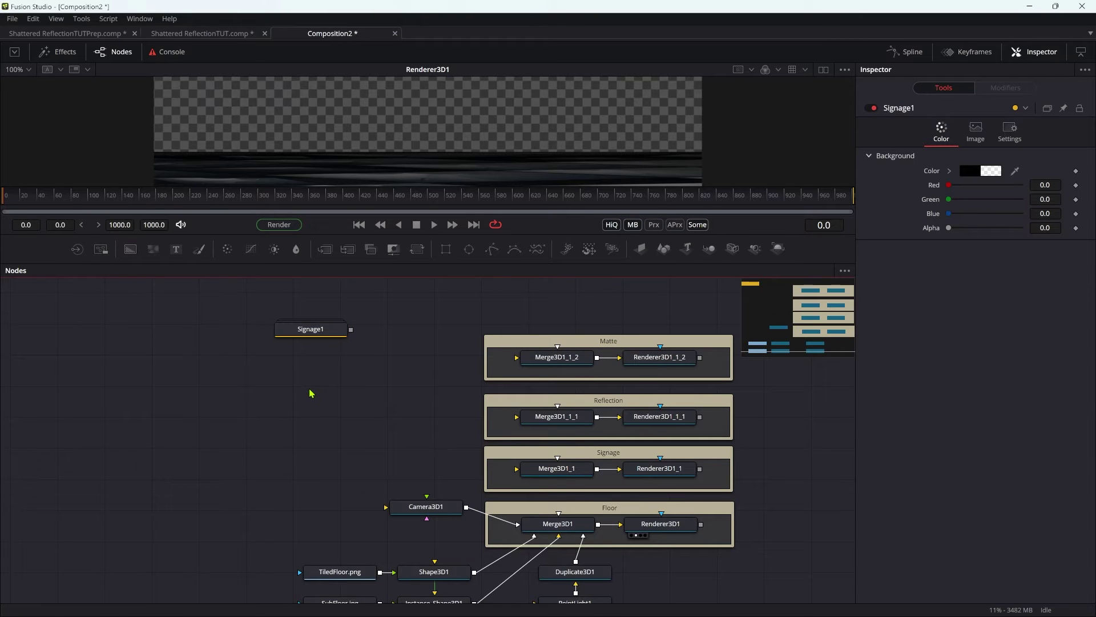
Add a Background node below Signage1 and set its alpha to 0
key("shift+space")
type("bg")
key("Return")
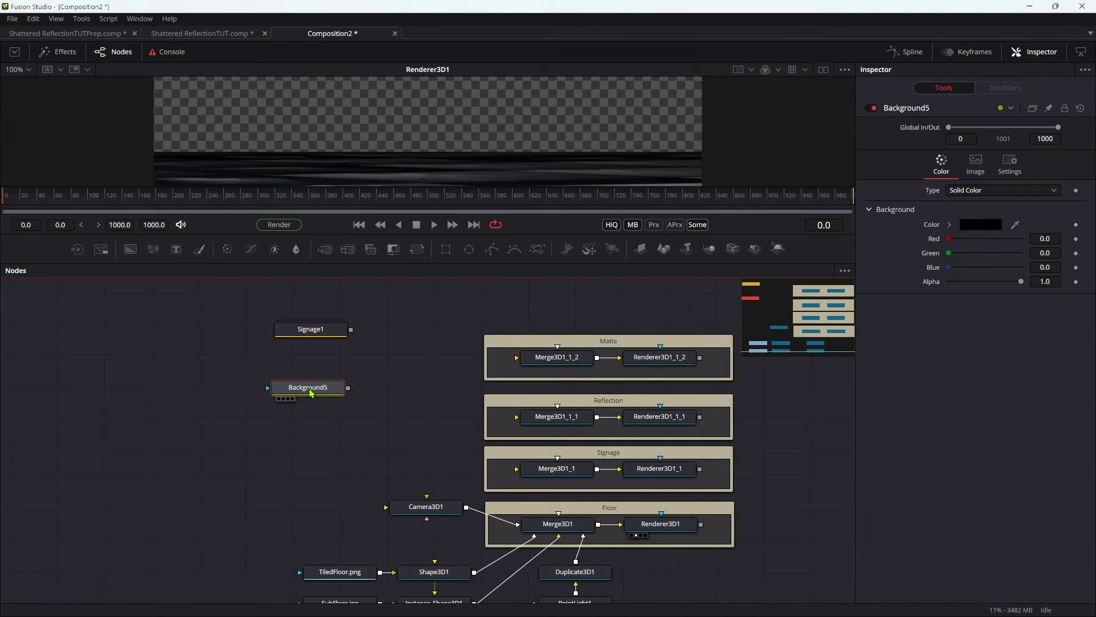
left_click_drag(1021, 281, 799, 314)
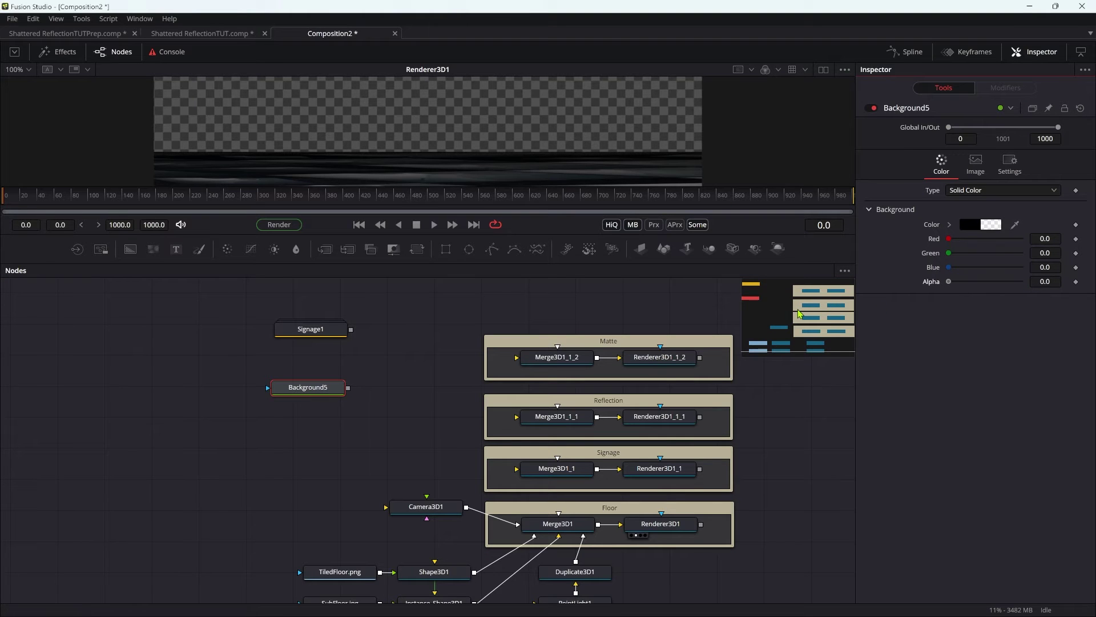
Set the image width and height of Background5 to 4096
left_click(980, 163)
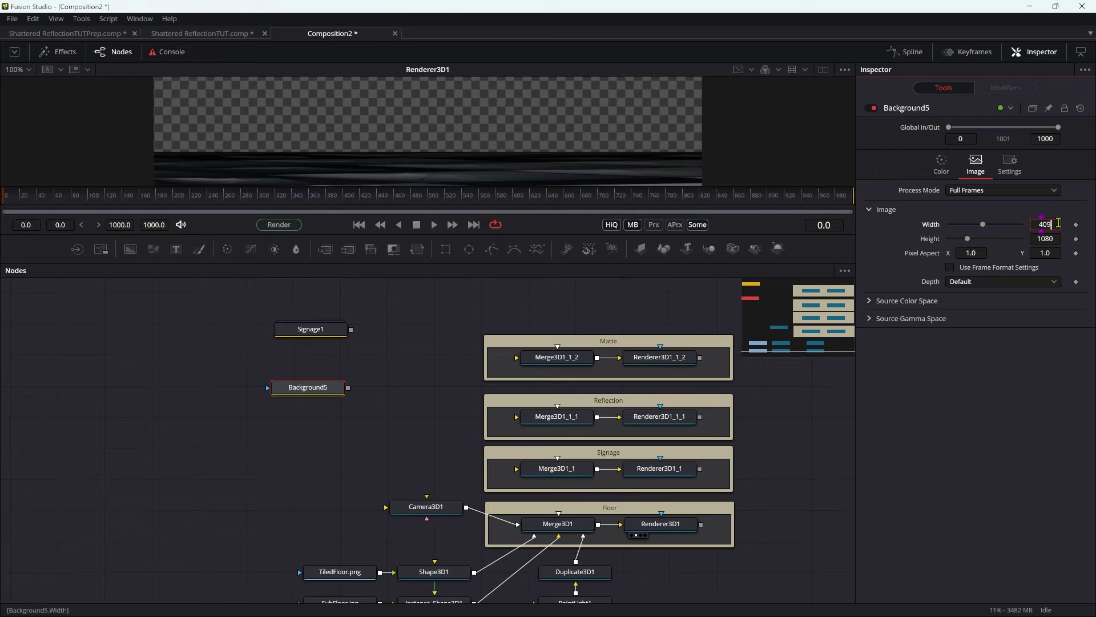
left_click(1058, 222)
type("4096")
key("Tab")
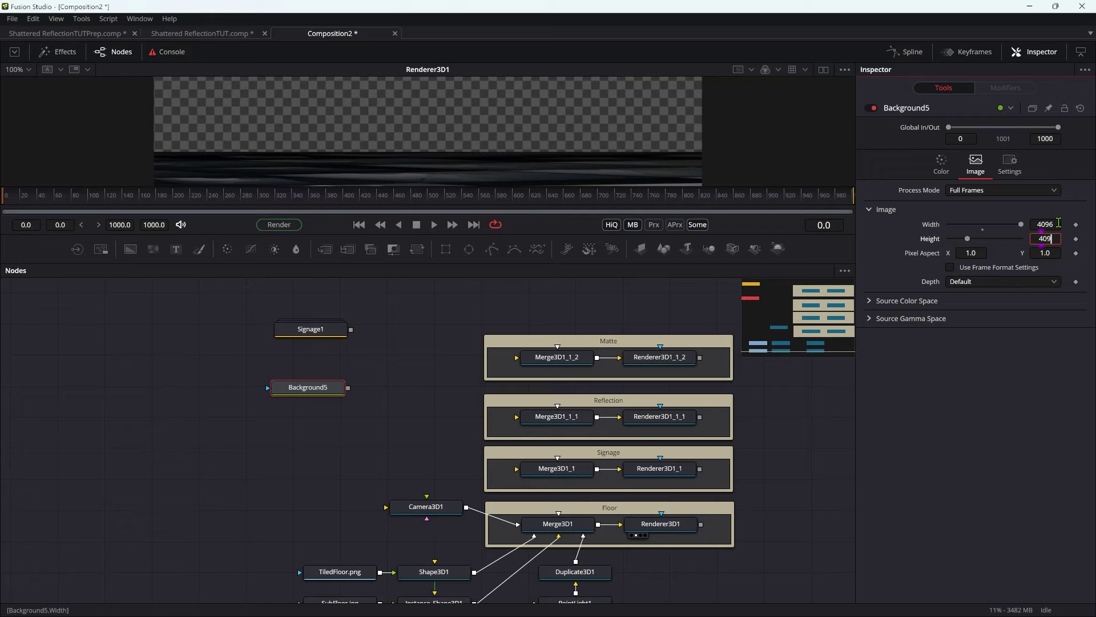
type("4096")
key("Return")
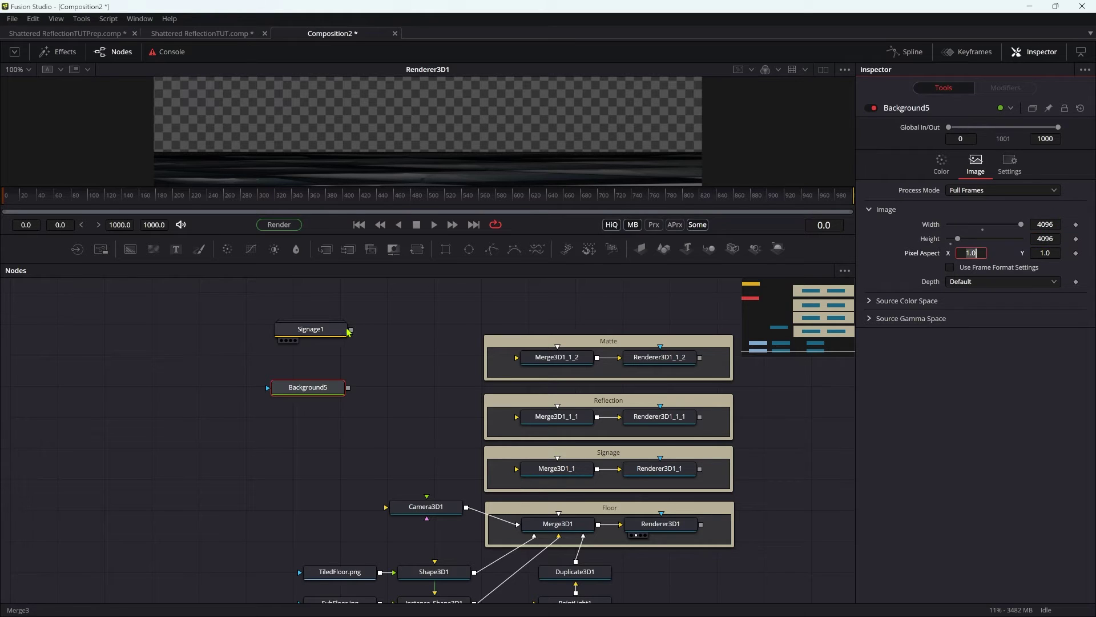
Merge Signage1 over Background5 and show the whole merged image in an enlarged viewer
left_click_drag(351, 330, 413, 146)
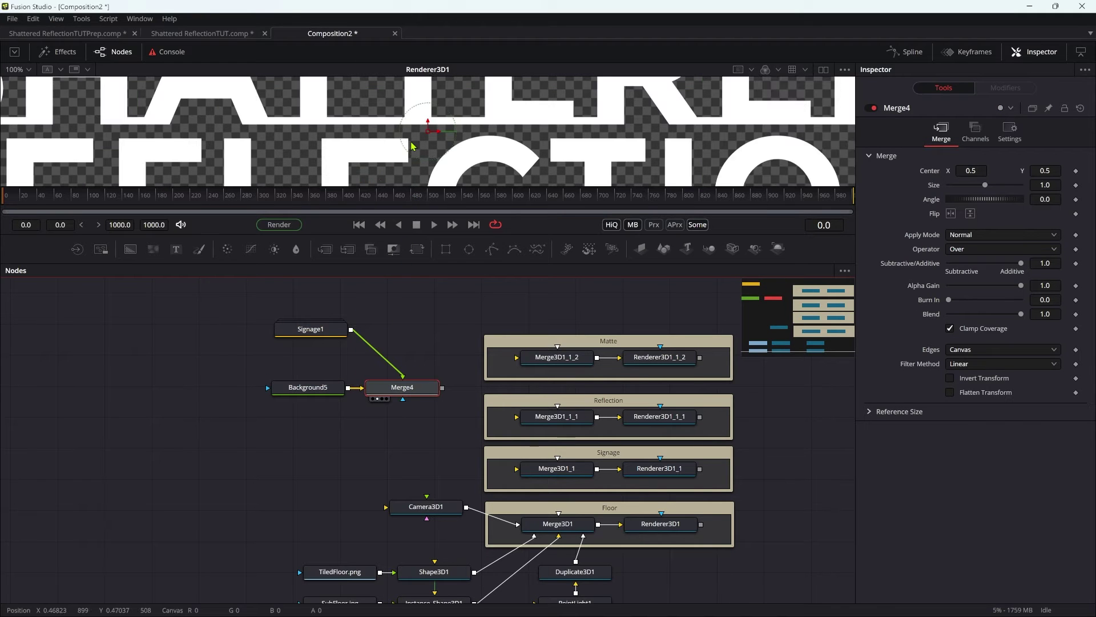
scroll(418, 157, "down", 5)
left_click_drag(432, 235, 435, 330)
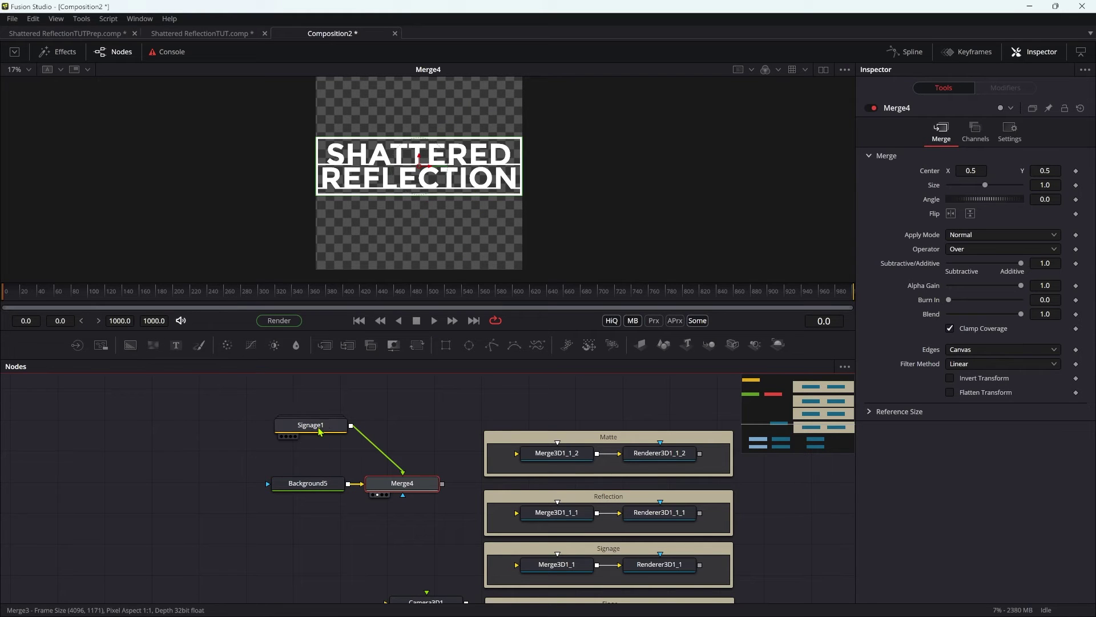
Expand the Signage1 group to examine its path, background and merge nodes
left_click_drag(329, 430, 223, 421)
right_click(223, 420)
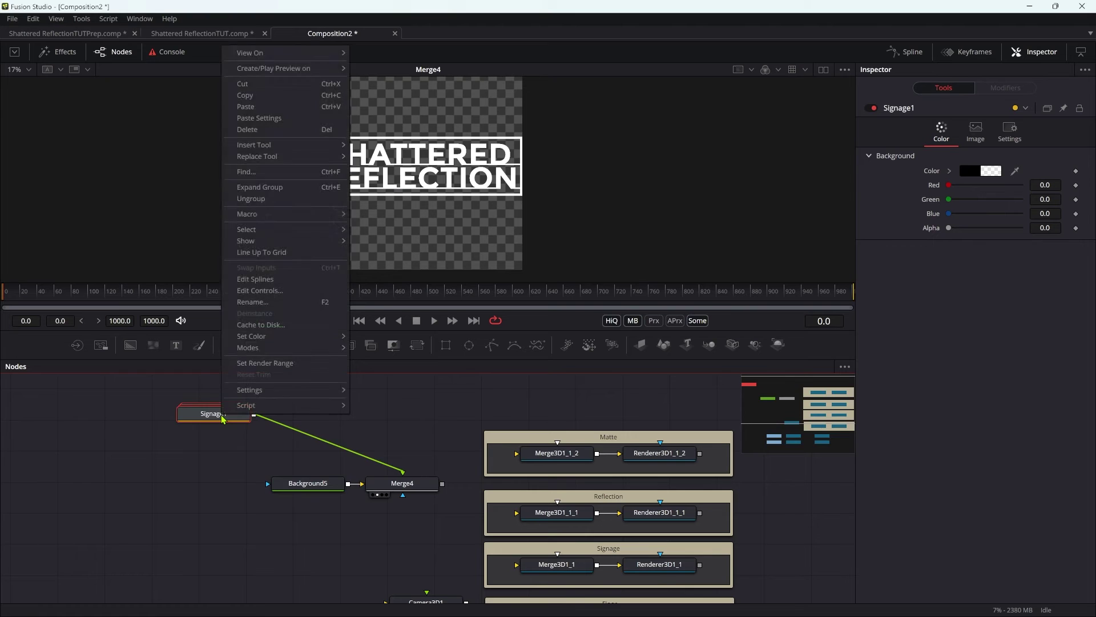
left_click(260, 186)
left_click_drag(222, 415, 196, 398)
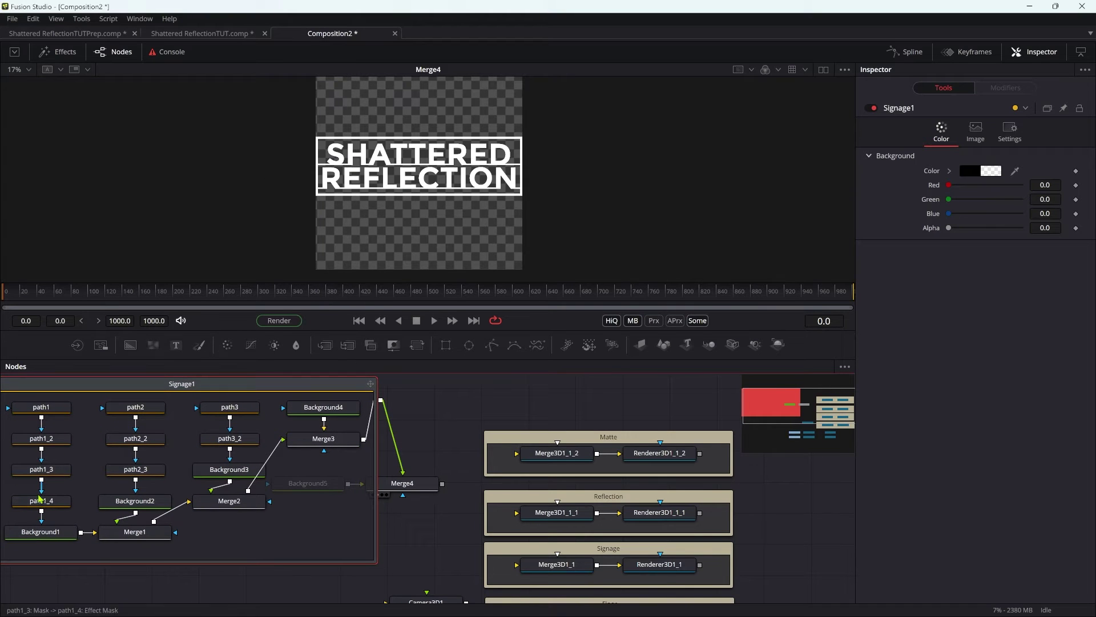
left_click_drag(149, 392, 184, 396)
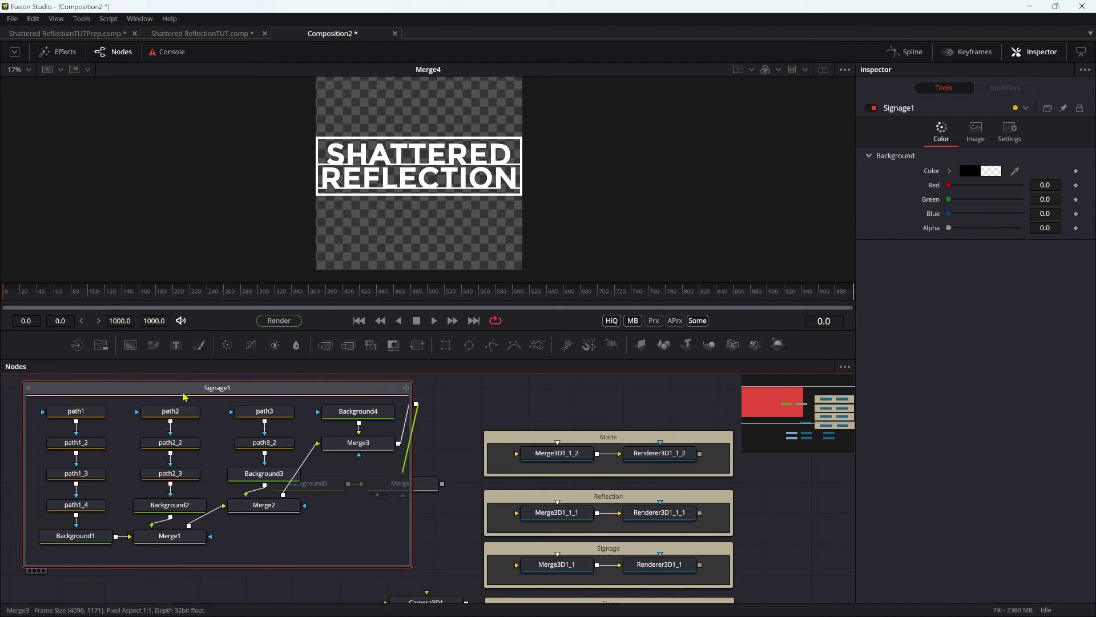
Switch path1 off and on to check its effect, and collapse the Signage1 group
left_click(90, 413)
key("ctrl+p")
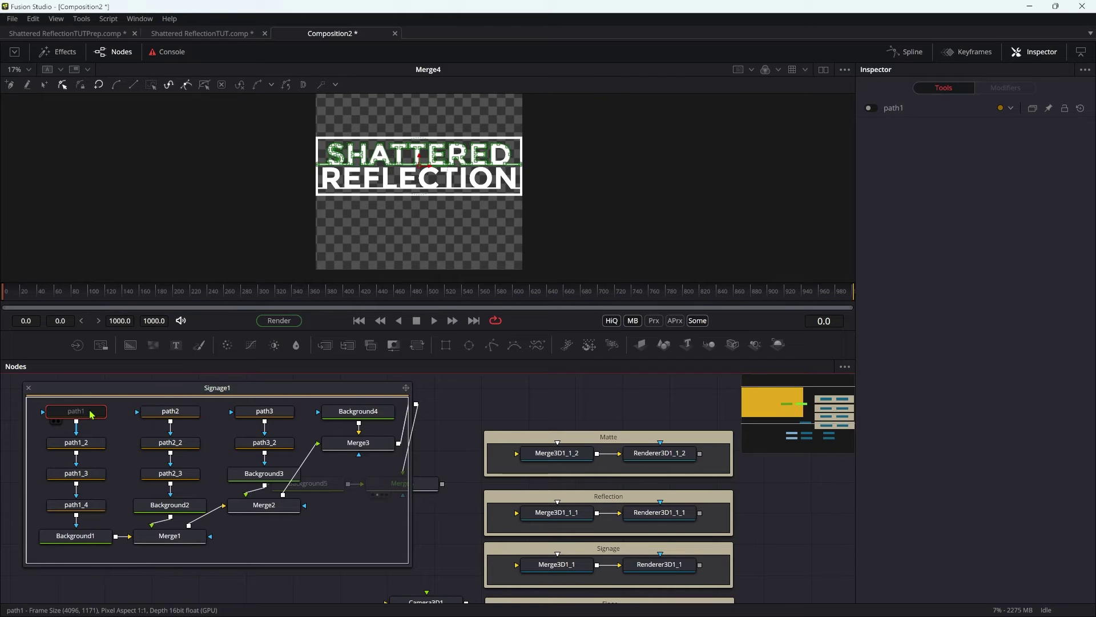
key("ctrl+p")
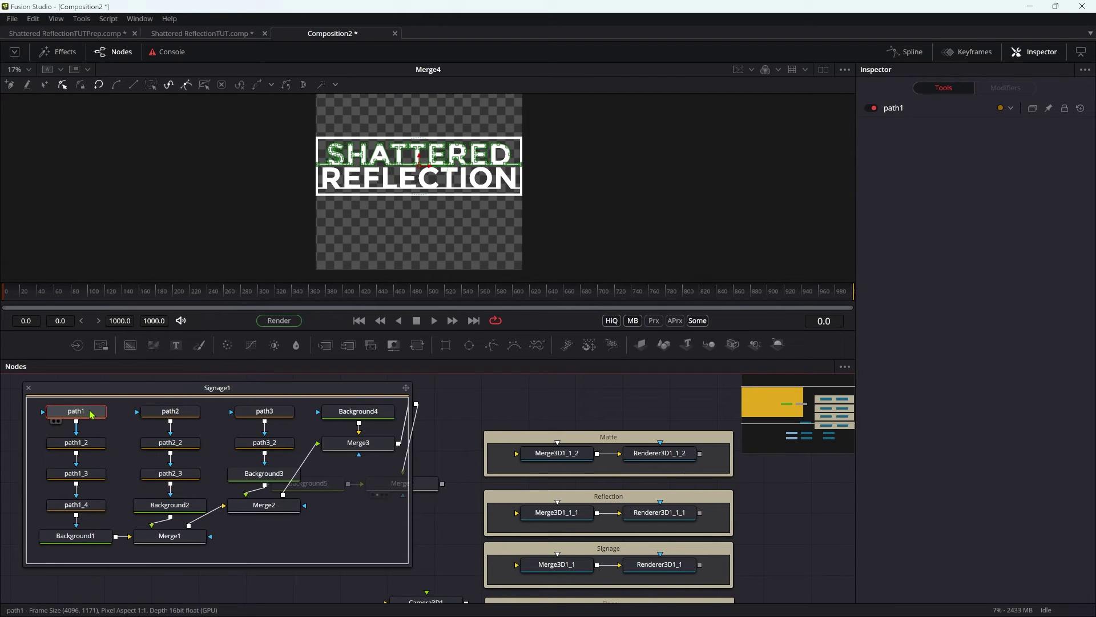
left_click(29, 390)
left_click(377, 407)
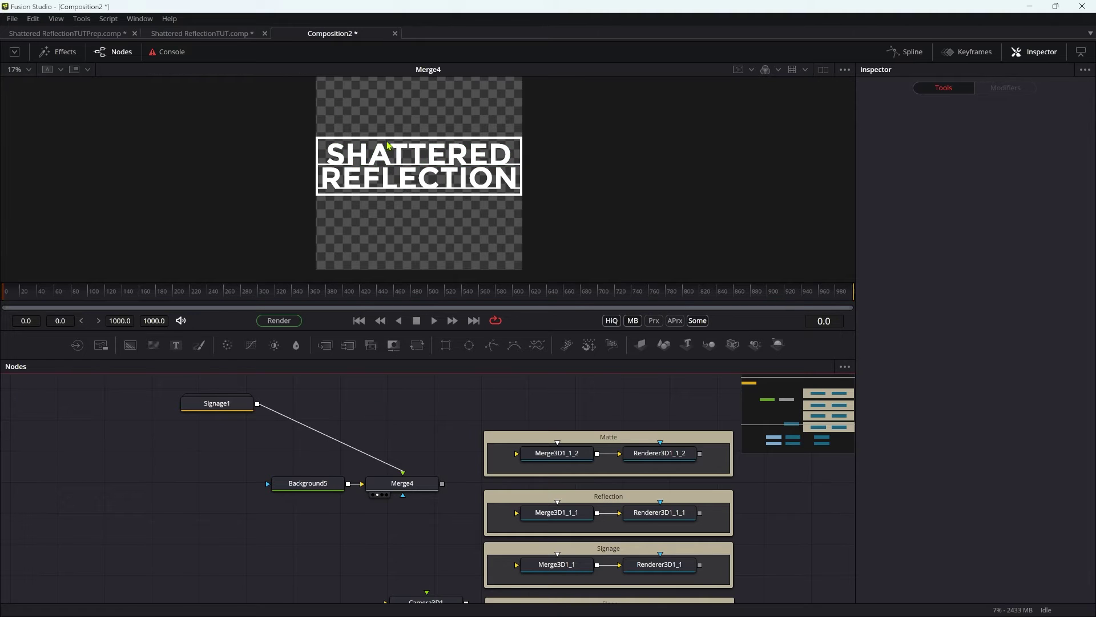
Place Signage1 above Background5 and shift both, together with Merge4, farther away from the underlays
left_click_drag(227, 408, 316, 437)
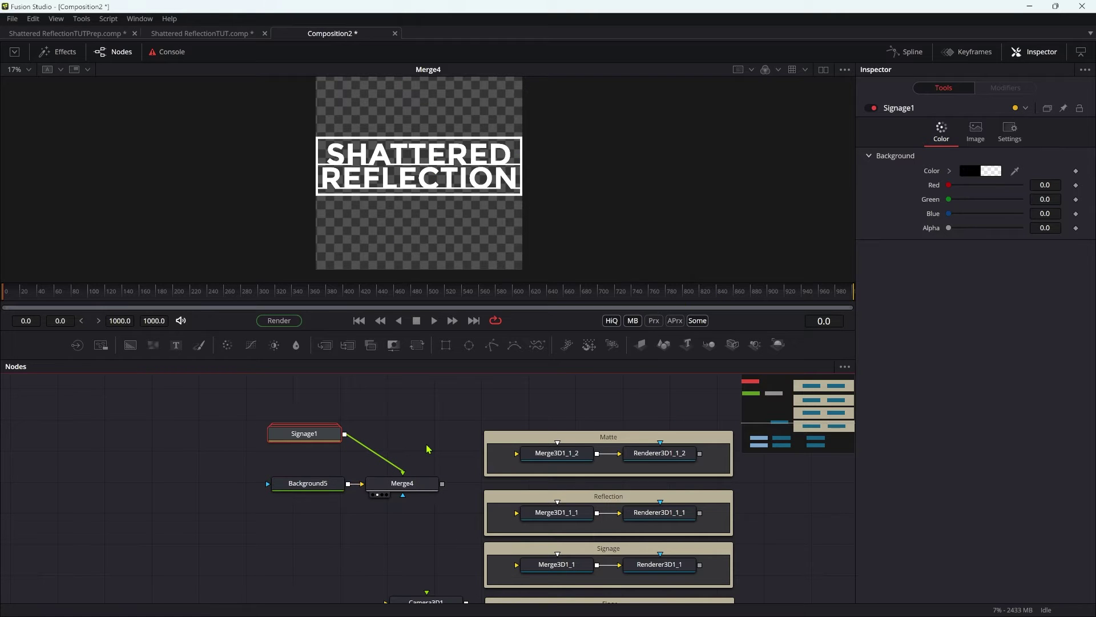
left_click_drag(408, 428, 377, 385)
left_click_drag(387, 504, 273, 382)
left_click_drag(388, 447, 260, 449)
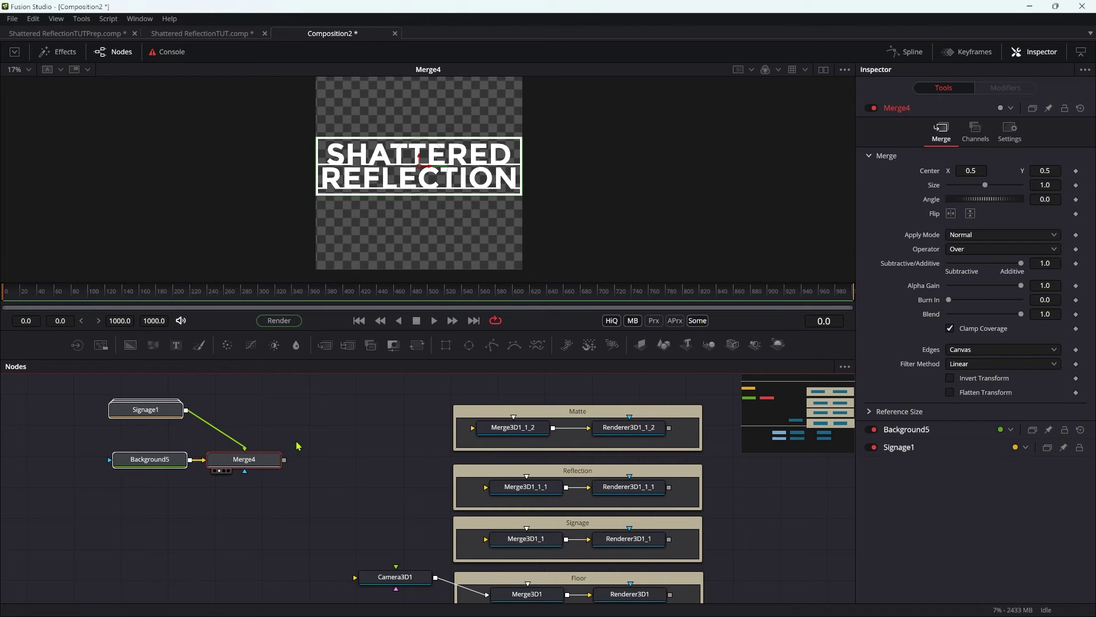
Add a Shape3D node fed by the output of Merge4
left_click(265, 466)
key("shift+space")
type("3sh")
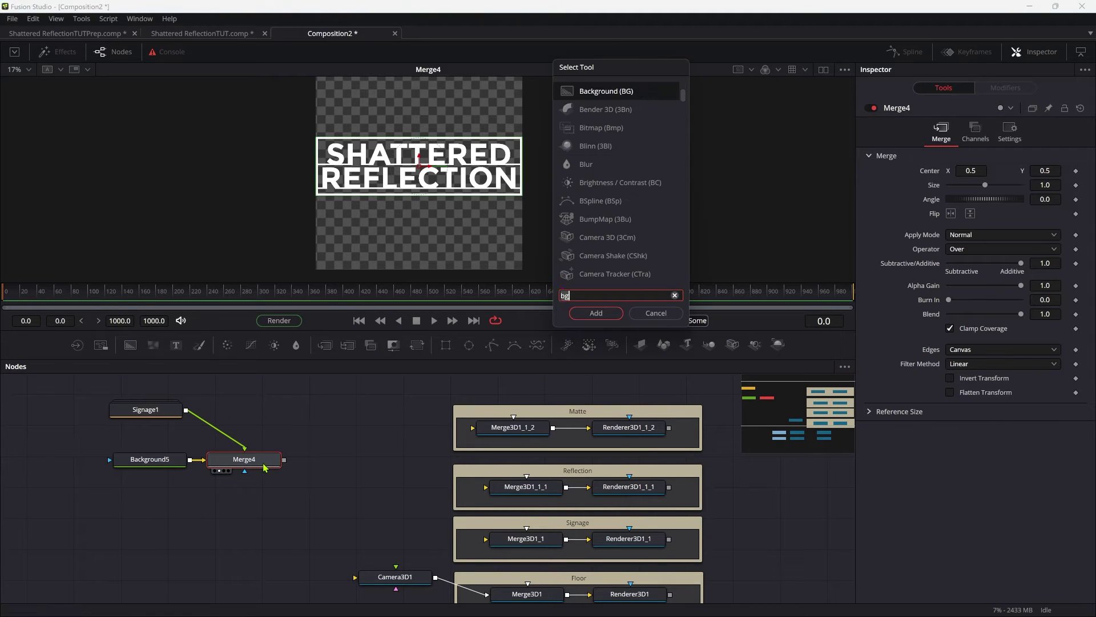
key("Return")
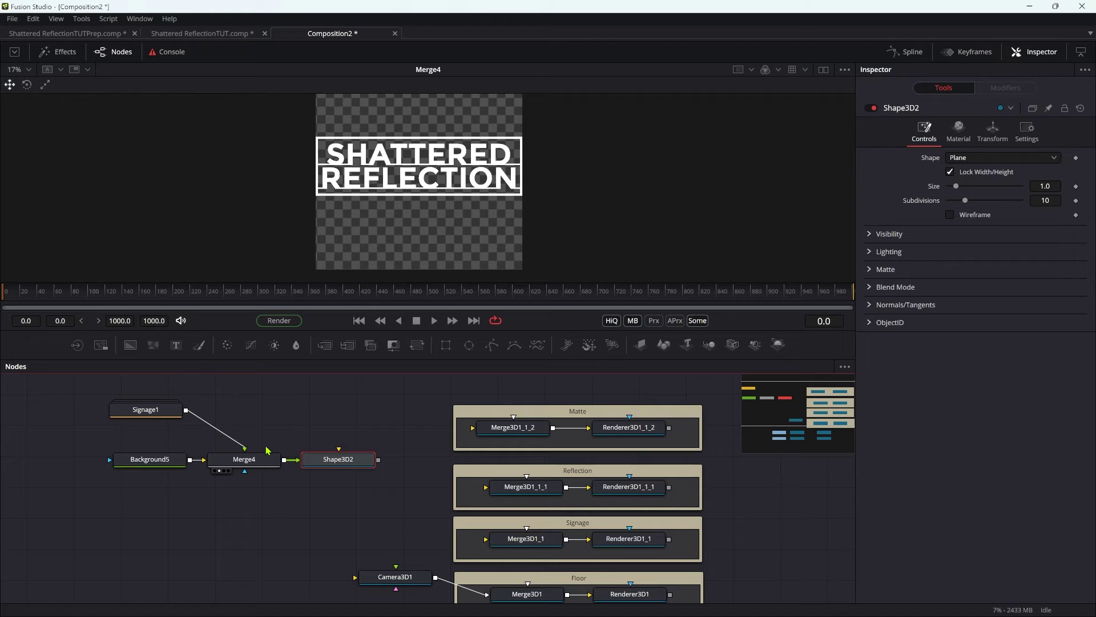
Display Shape3D2 in the viewer, set its size to 5, and connect it to the Signage underlay's Merge3D node
left_click_drag(346, 458, 451, 179)
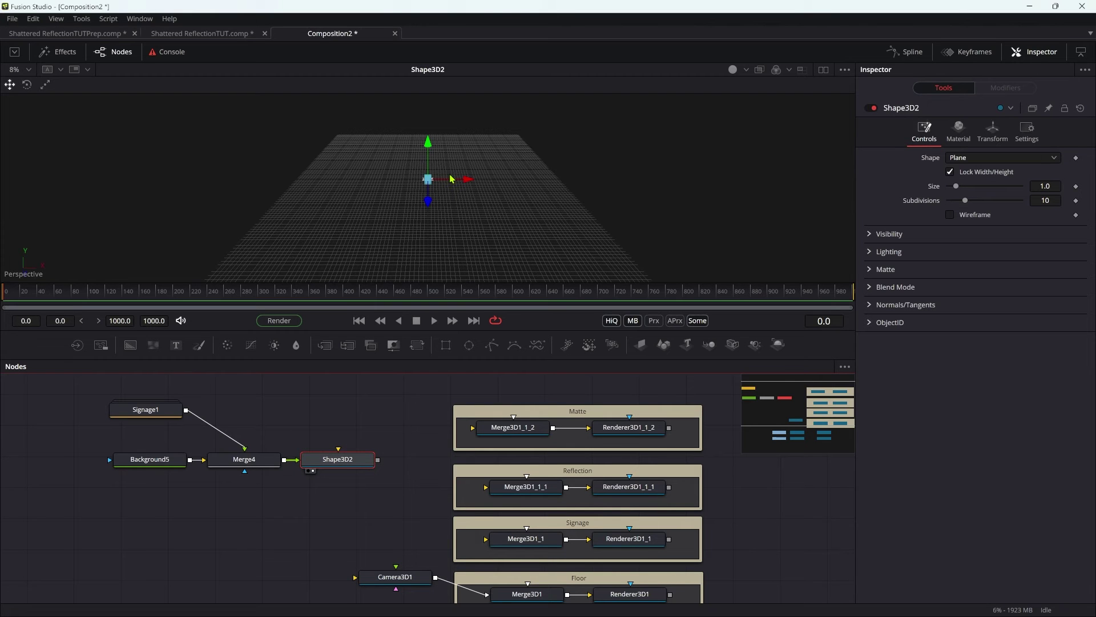
left_click(1039, 186)
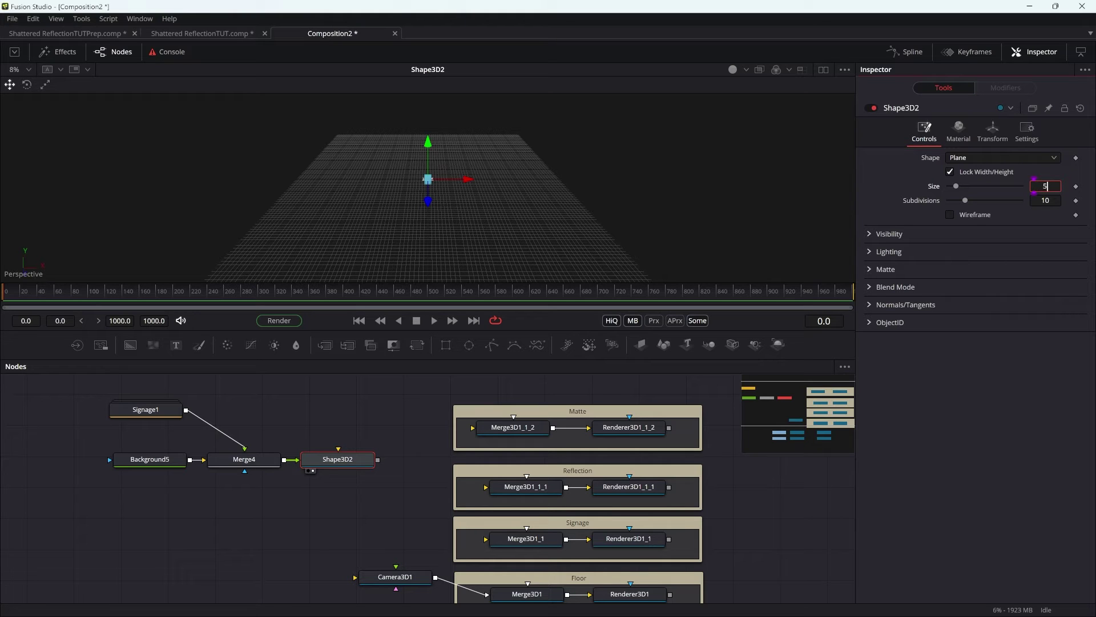
type("5")
key("Tab")
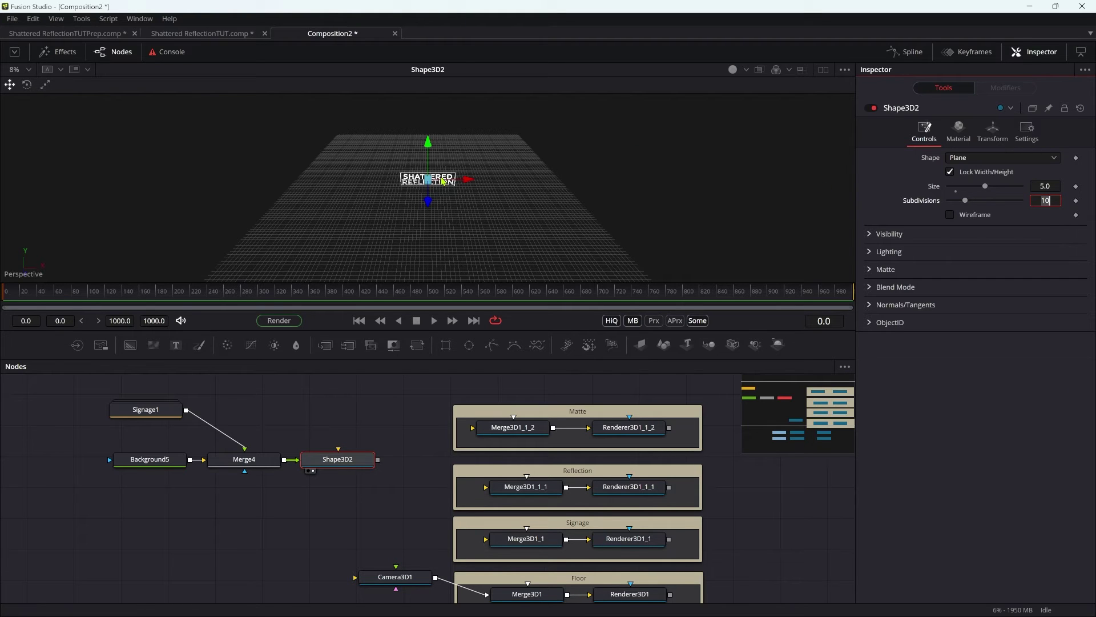
key("ctrl+f")
left_click_drag(378, 460, 486, 538)
left_click_drag(353, 469, 359, 492)
Add a Transform 3D node above Shape3D2 and feed it from Shape3D2's output
left_click(355, 420)
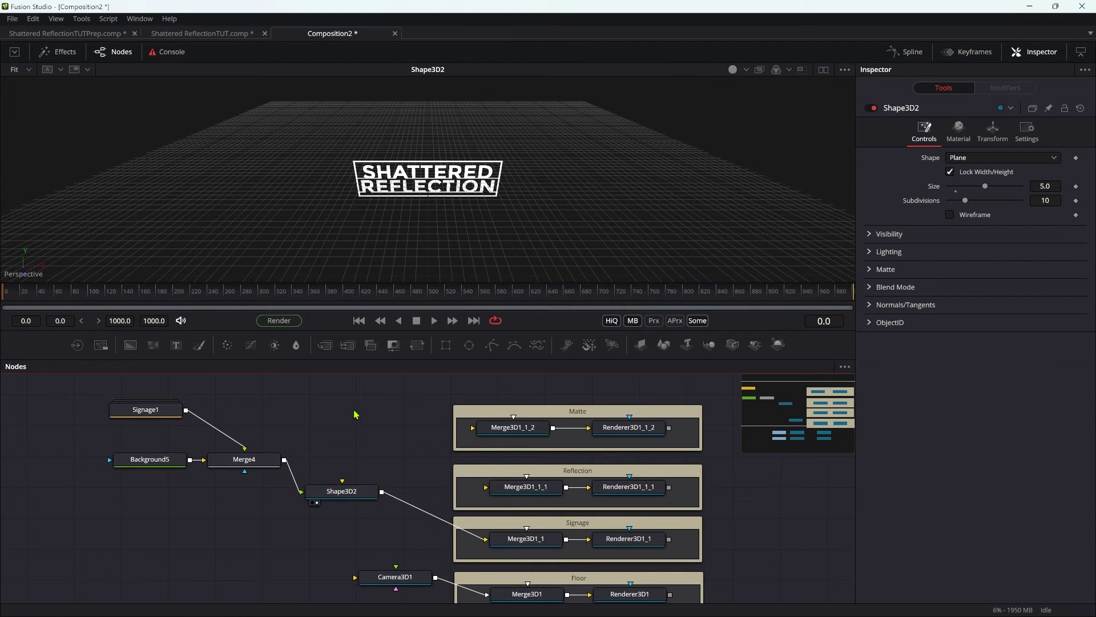
key("shift+space")
type("3xf")
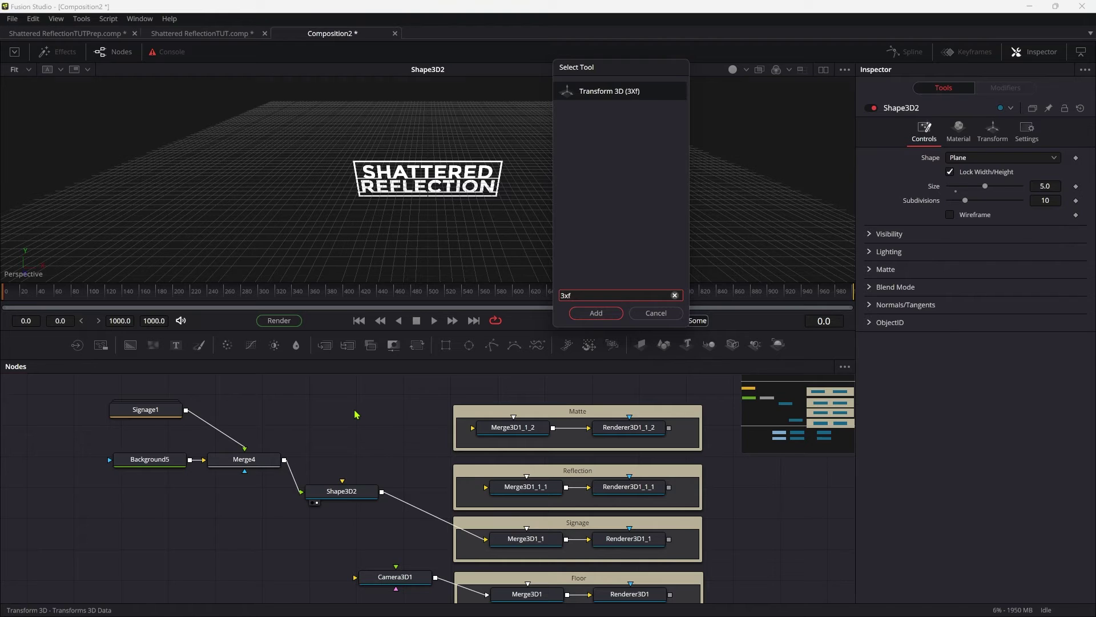
key("Return")
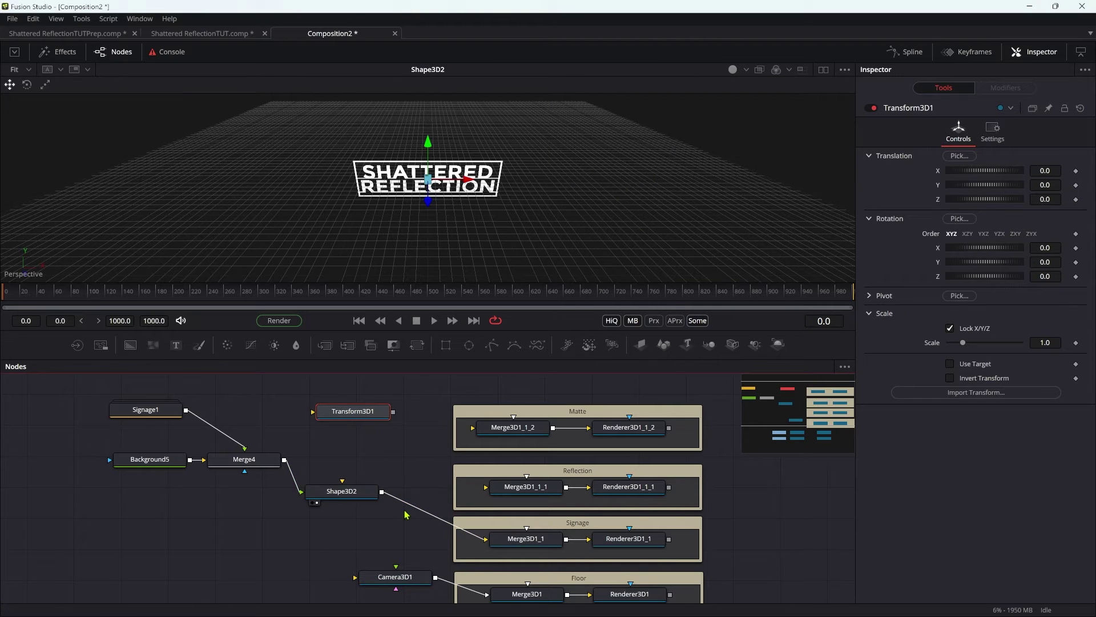
left_click_drag(381, 491, 345, 415)
left_click_drag(342, 491, 341, 470)
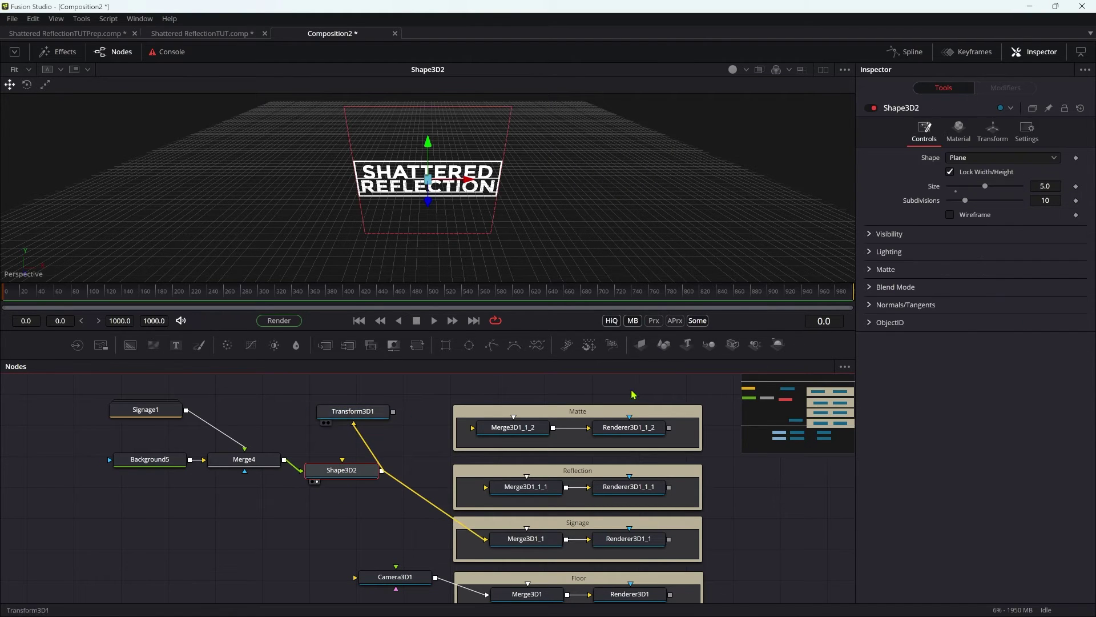
Set Transform3D1's X rotation to 180 and connect its output to the Reflection underlay's Merge3D node
left_click(353, 416)
left_click(1056, 249)
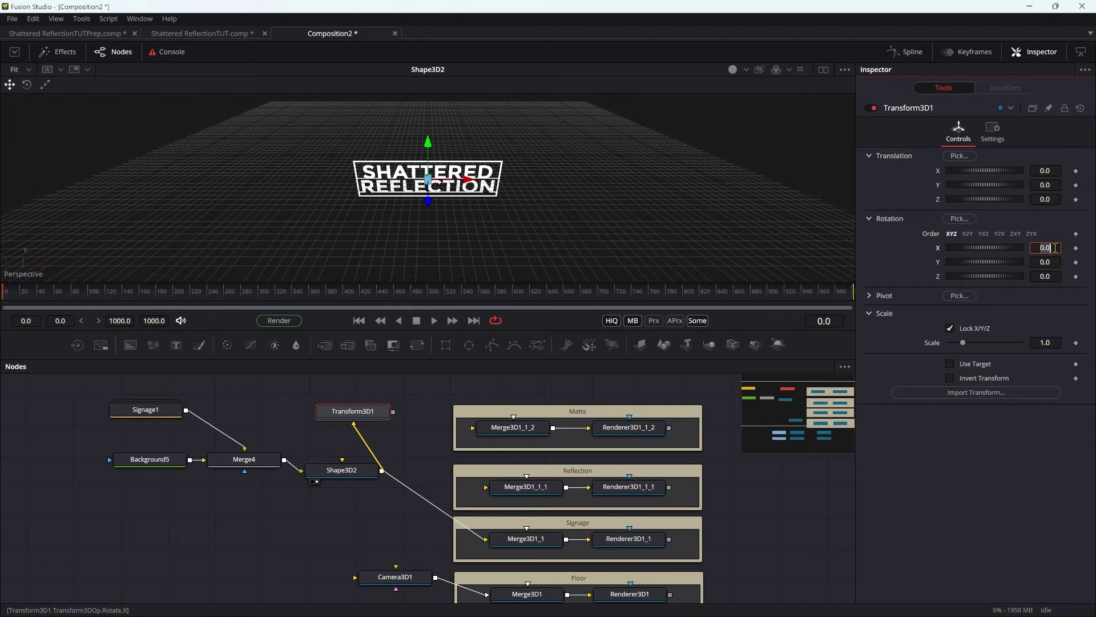
key("Tab")
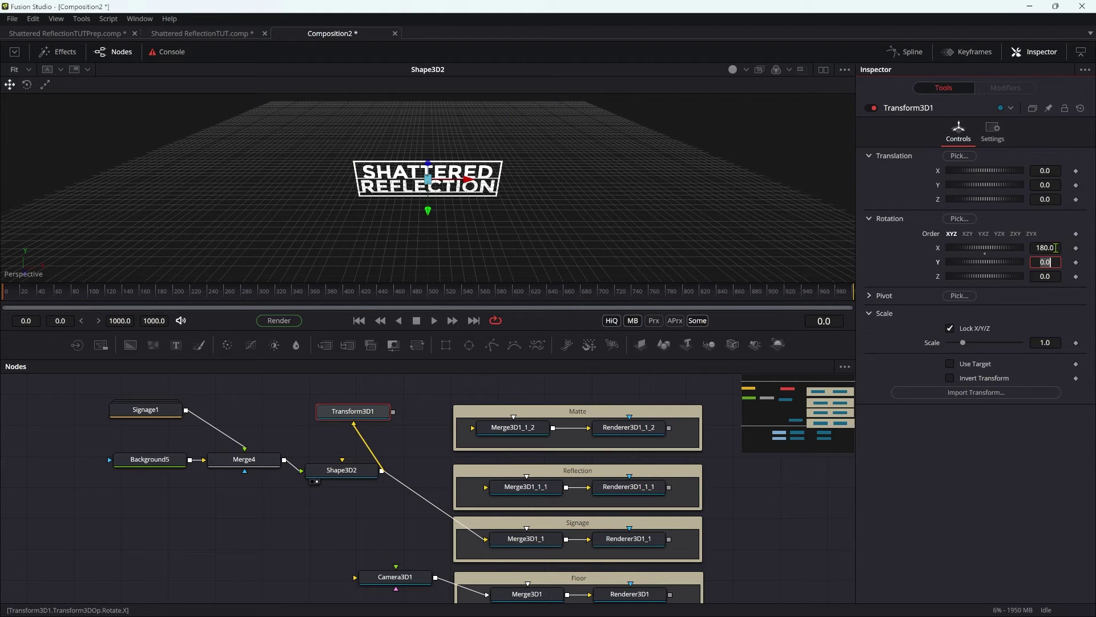
left_click_drag(394, 412, 514, 496)
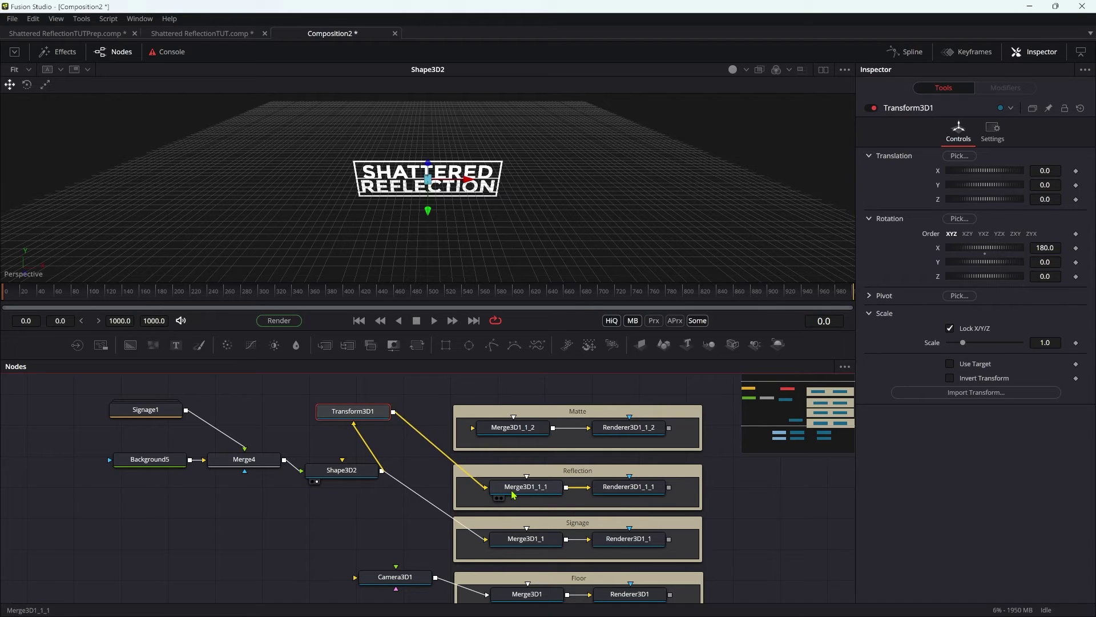
Group Signage1, Background5, Merge4, Shape3D2 and Transform3D1, and reposition the group beside the underlays
left_click_drag(373, 501, 57, 382)
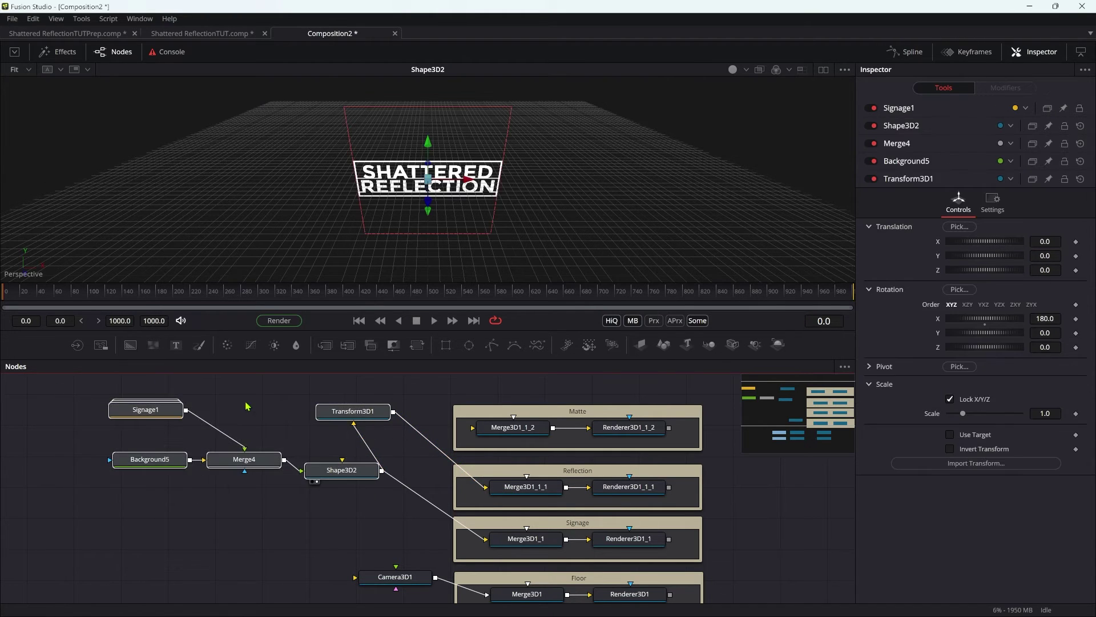
key("ctrl+g")
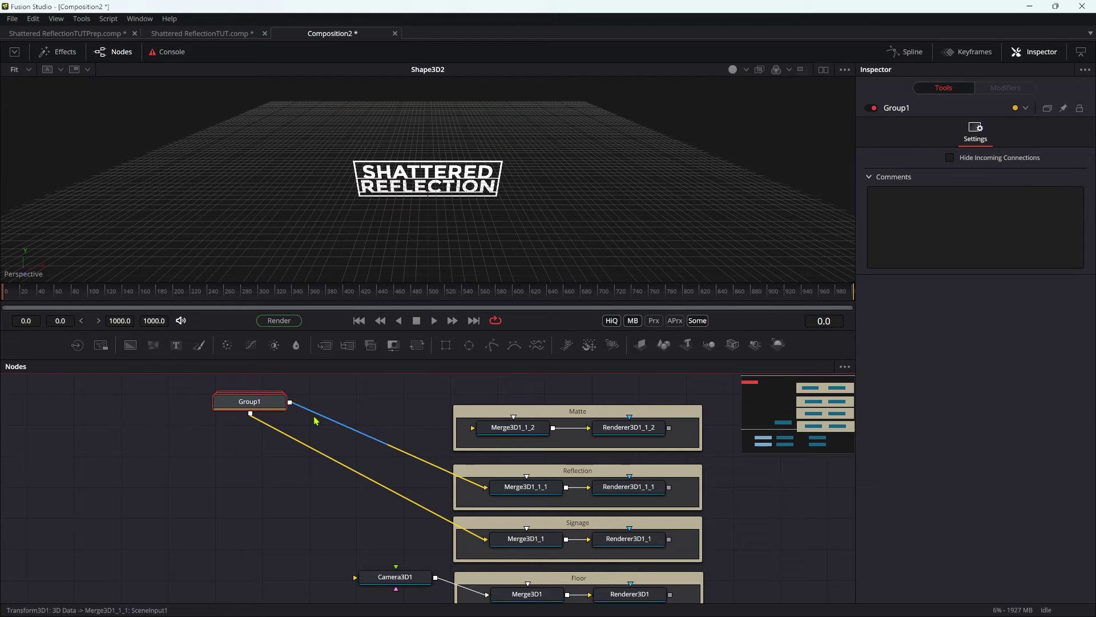
left_click_drag(242, 401, 232, 459)
Connect Camera3D1 to the Merge3D nodes of the Signage, Reflection and Matte underlays
left_click_drag(382, 466, 383, 421)
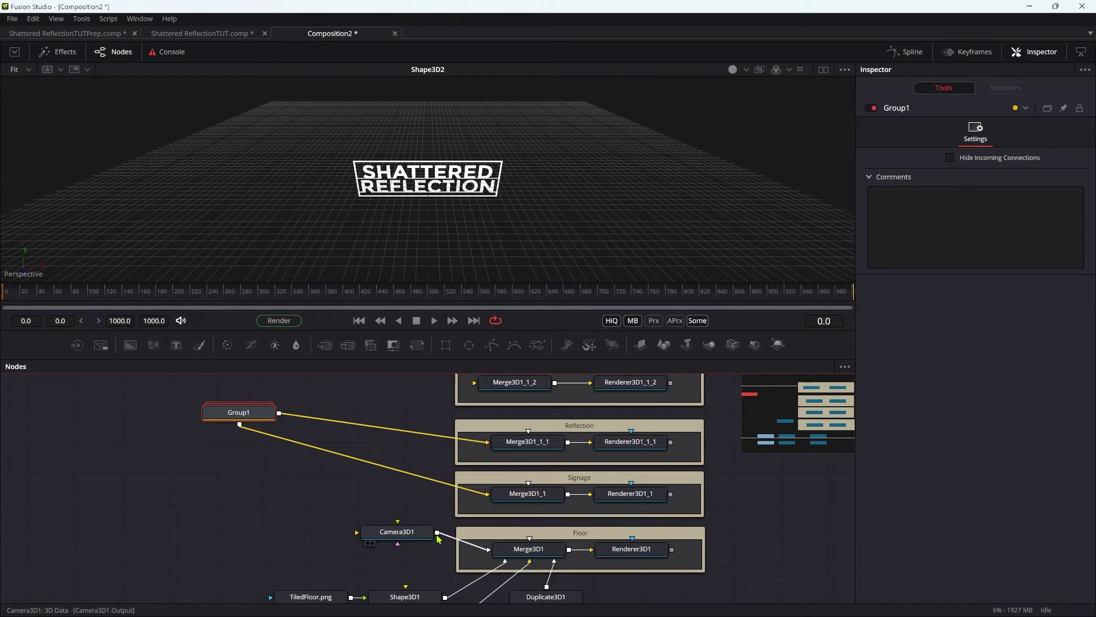
left_click_drag(438, 532, 527, 492)
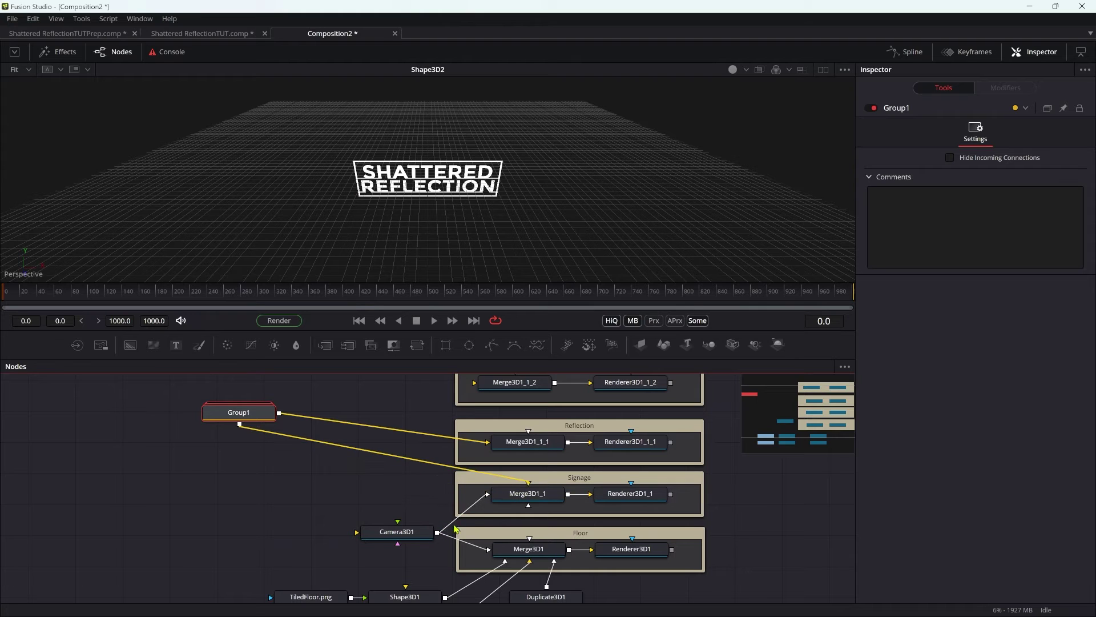
left_click_drag(437, 532, 489, 442)
left_click_drag(437, 532, 513, 382)
Rearrange the floor source nodes and connect Shape3D1's output to the Matte underlay's Merge3D node
left_click_drag(272, 485, 277, 464)
left_click_drag(330, 587, 266, 469)
mouse_move(347, 483)
left_mouse_down()
mouse_move(335, 518)
mouse_move(326, 488)
left_mouse_up()
left_click_drag(386, 593, 318, 561)
left_click_drag(243, 475, 203, 545)
left_click_drag(349, 519, 302, 534)
left_click_drag(327, 569, 451, 393)
View the Matte, Reflection and Signage renderers in turn to check each render
left_click_drag(534, 419, 435, 156)
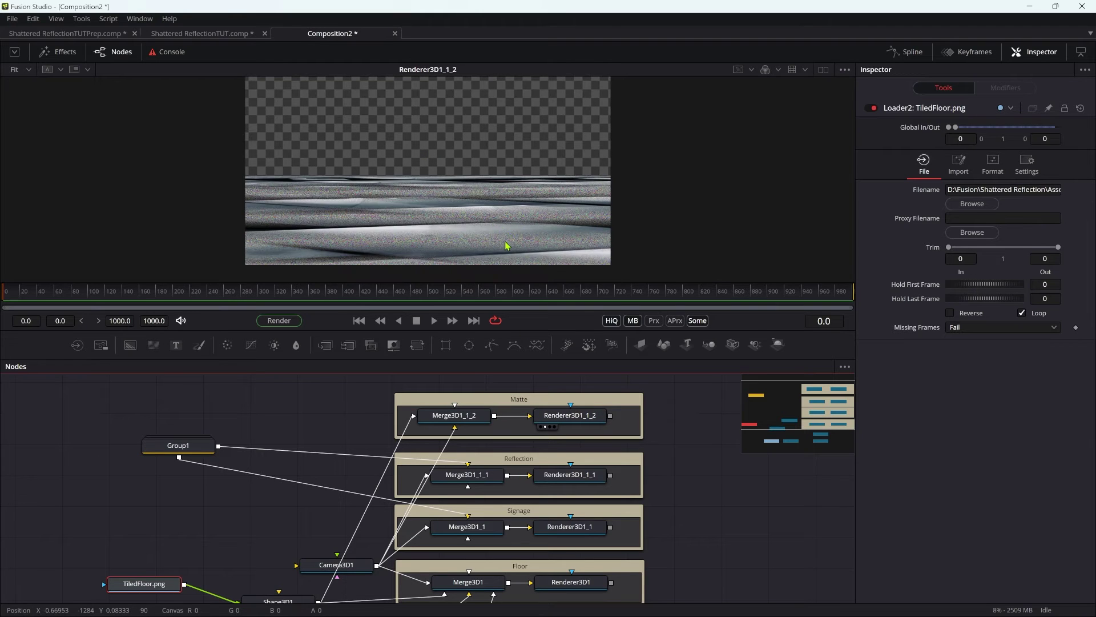
scroll(506, 245, "down", 2)
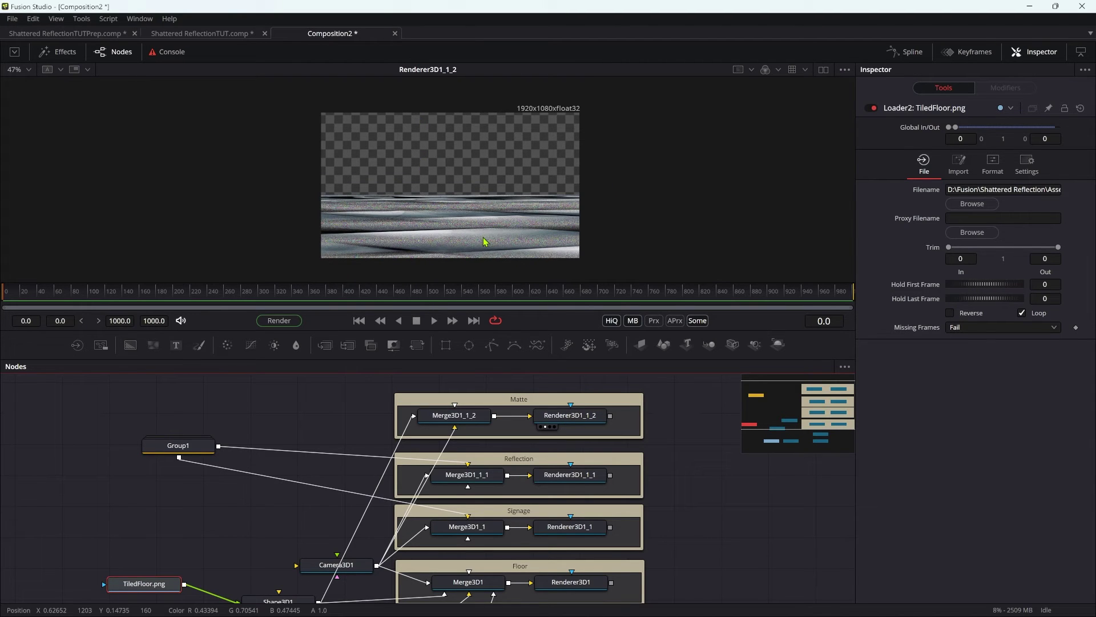
left_click_drag(569, 474, 466, 175)
mouse_move(586, 535)
left_click_drag(587, 535, 435, 204)
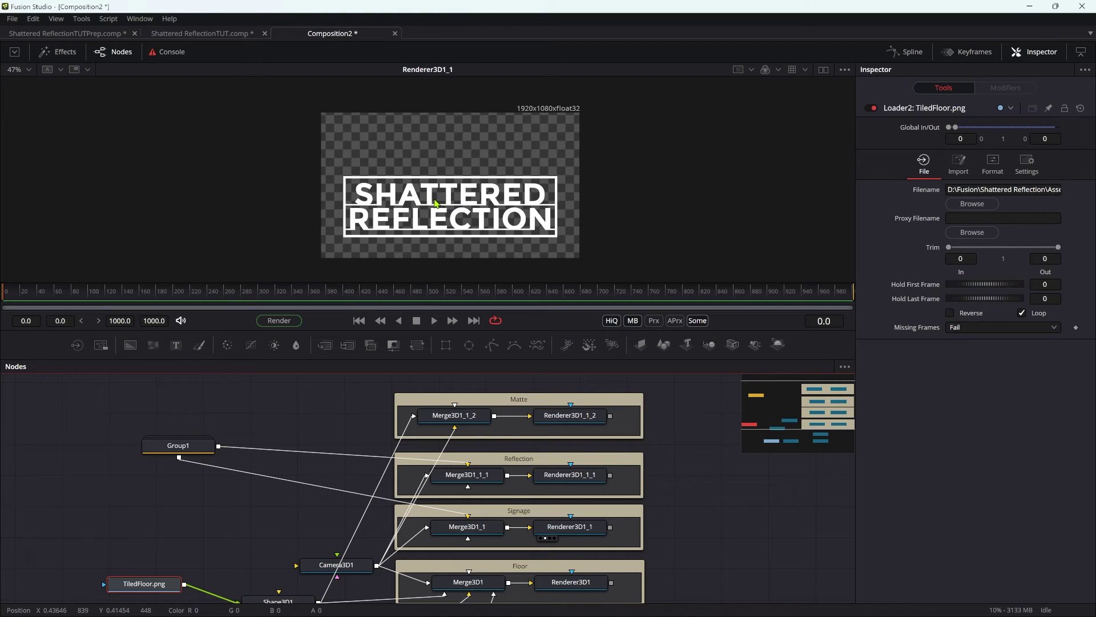
Expand Group1 and set Shape3D2's Y translation to 1.0 to raise the signage
mouse_move(188, 457)
left_click_drag(188, 458, 146, 457)
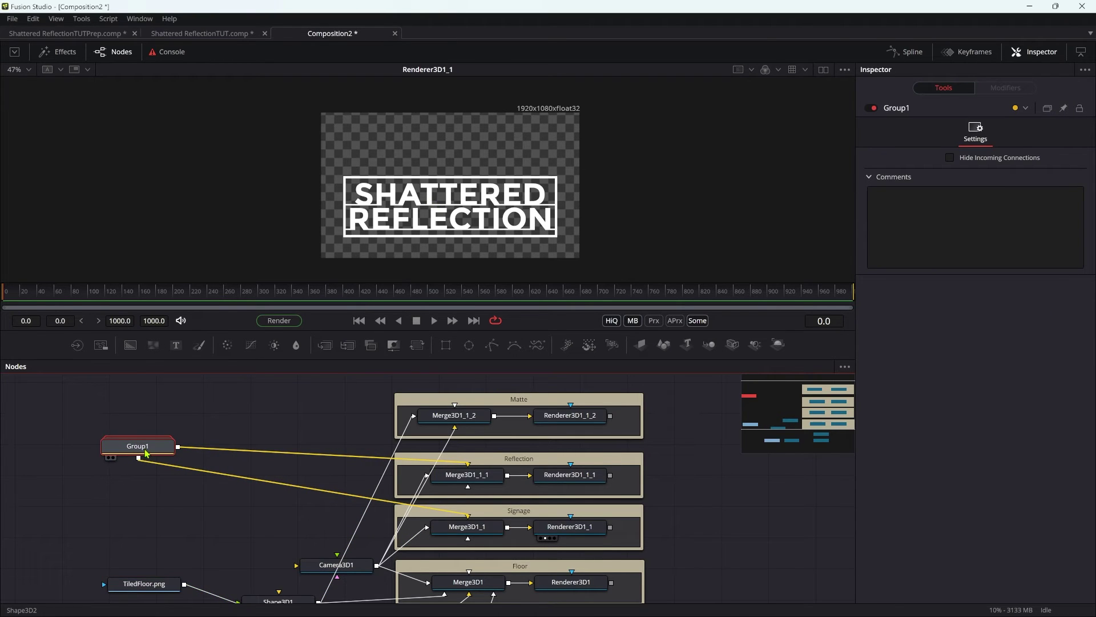
right_click(147, 451)
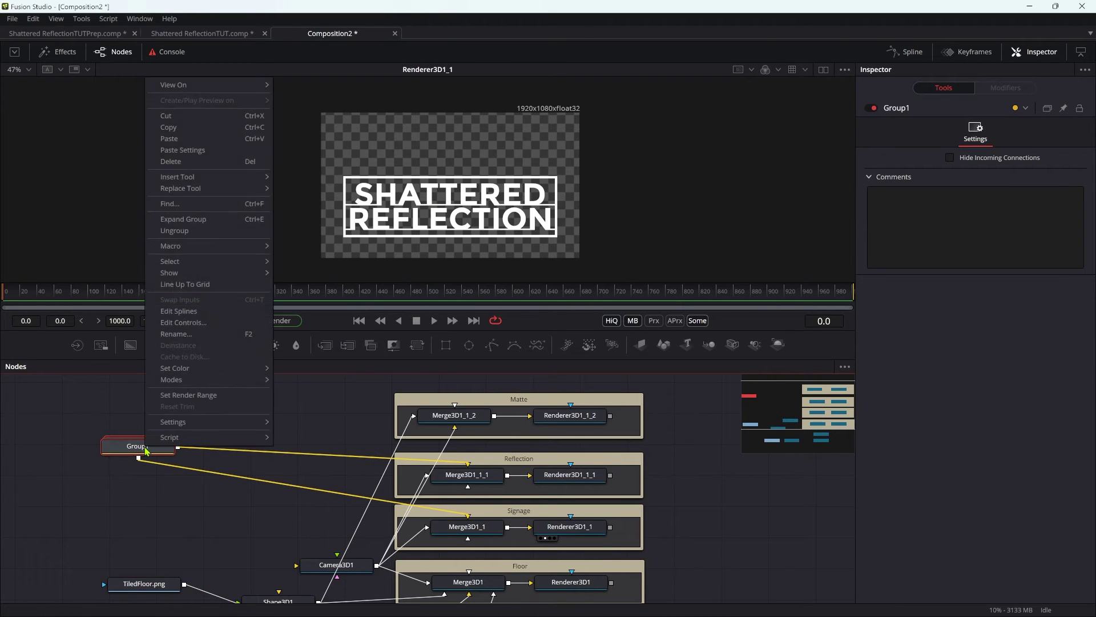
left_click(204, 222)
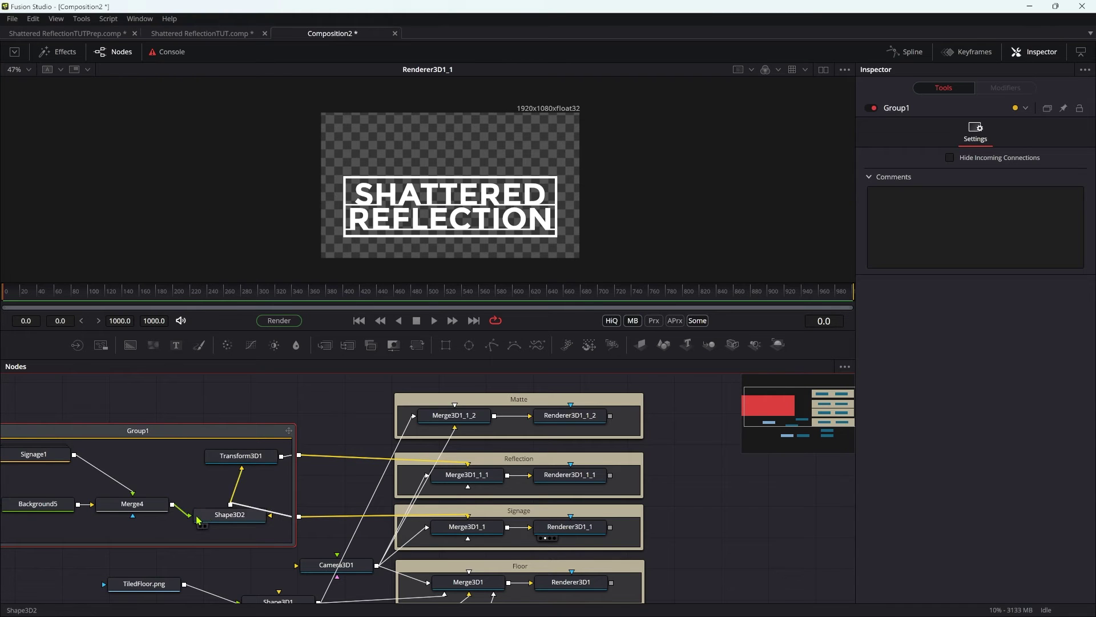
left_click(223, 524)
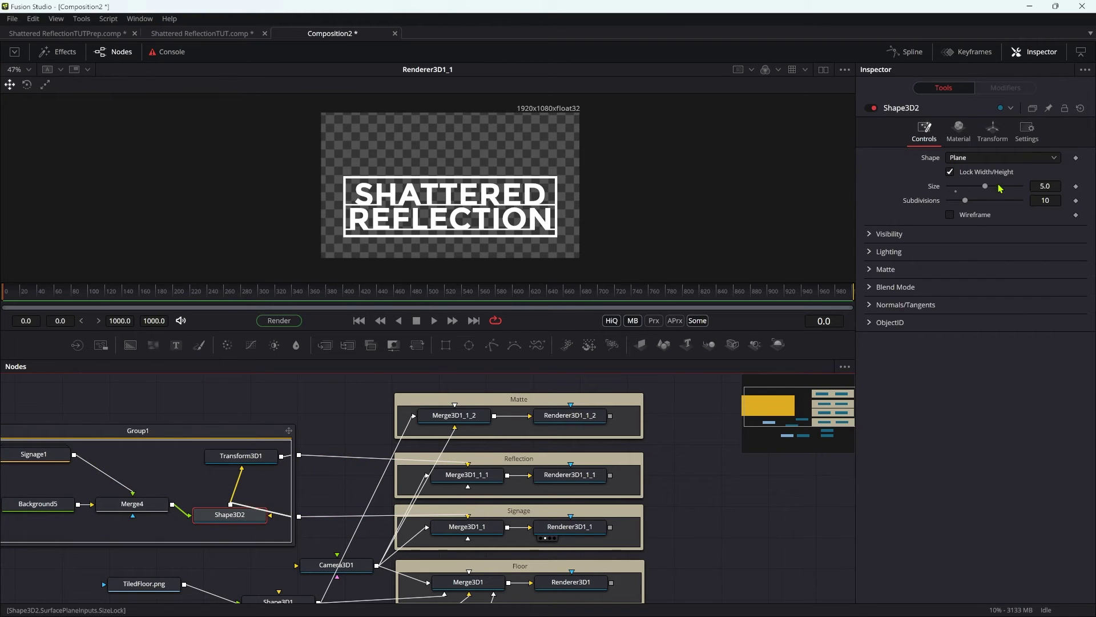
left_click(993, 131)
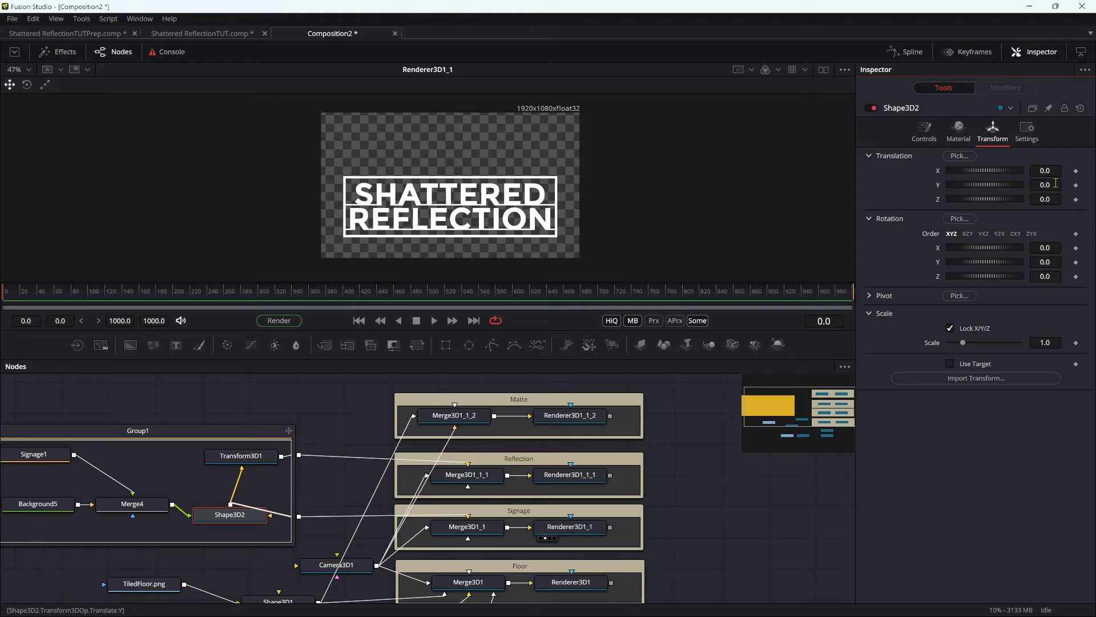
type("1")
key("Tab")
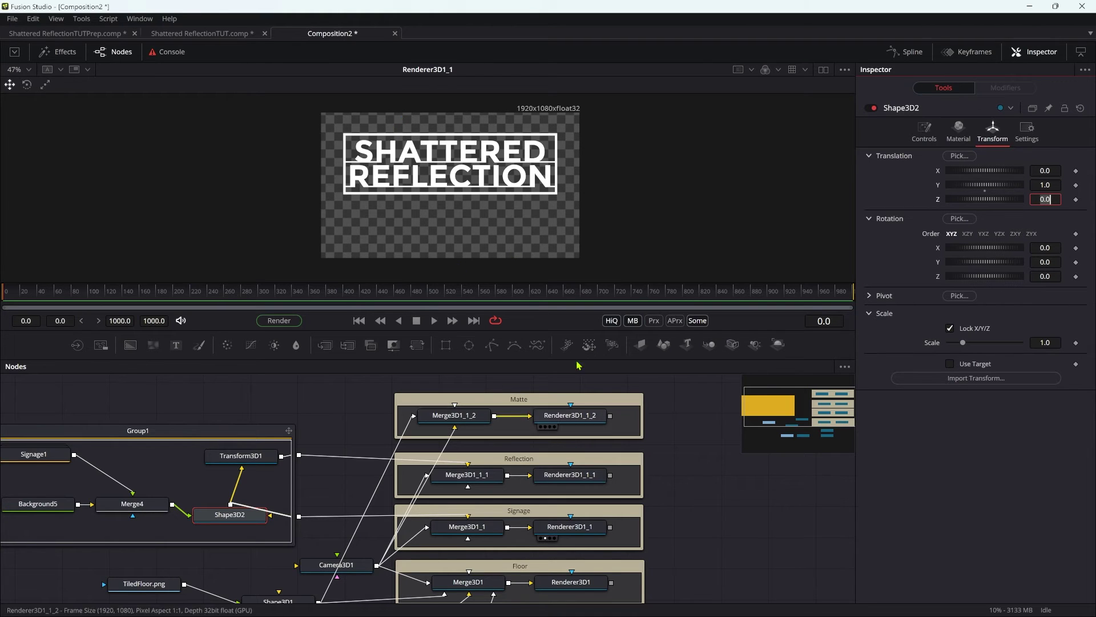
Add a Background node in the empty area beside the Floor underlay
scroll(758, 513, "up", 4)
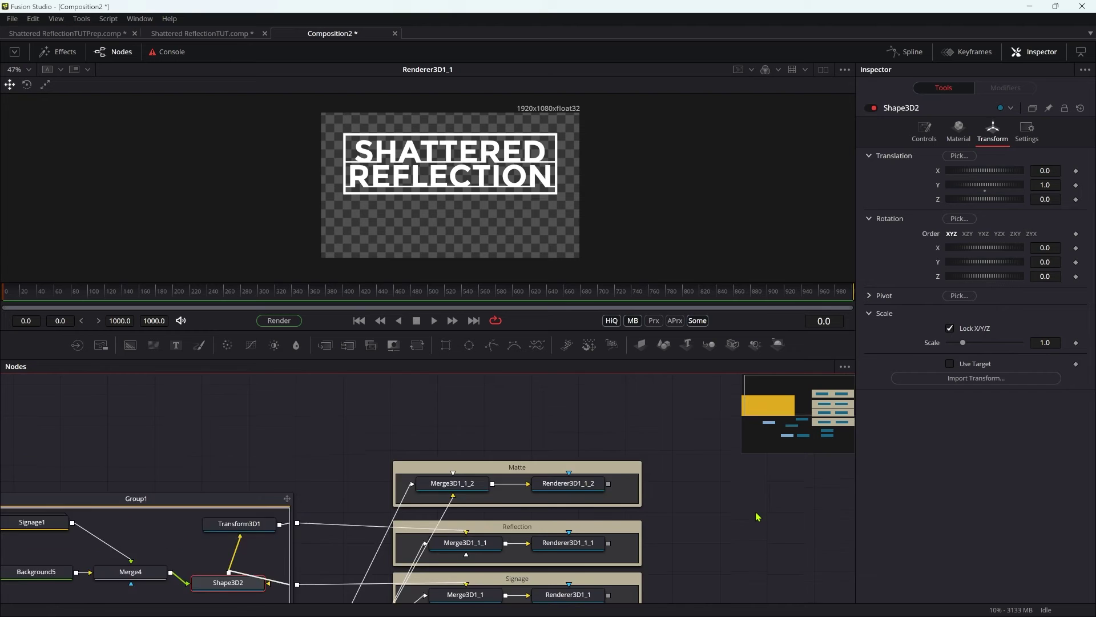
scroll(756, 520, "down", 5)
left_click_drag(757, 497, 614, 547)
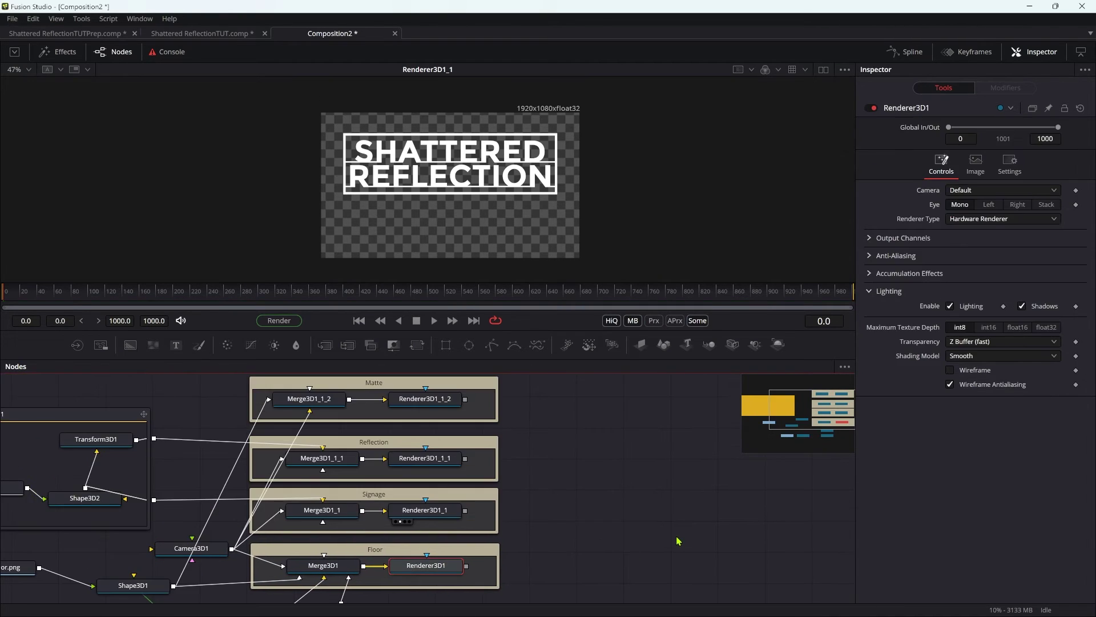
left_click(678, 541)
key("shift+space")
key("BackSpace")
key("BackSpace")
key("BackSpace")
type("bg")
key("Return")
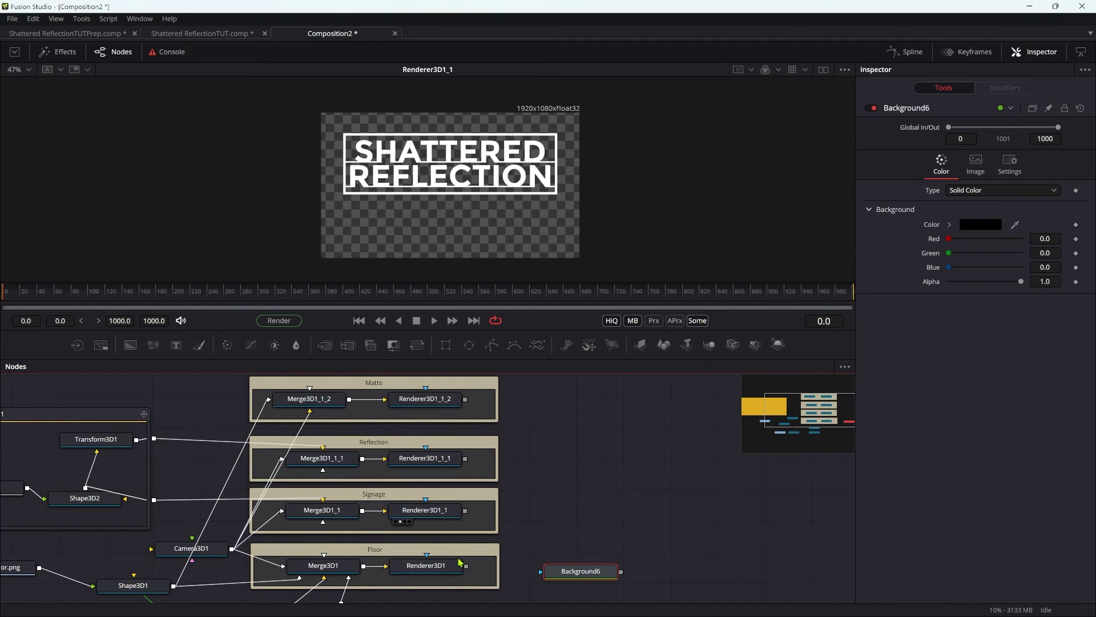
Merge the Floor renderer over Background6, display the merge, and tidy the positions of both nodes
left_click_drag(467, 566, 624, 573)
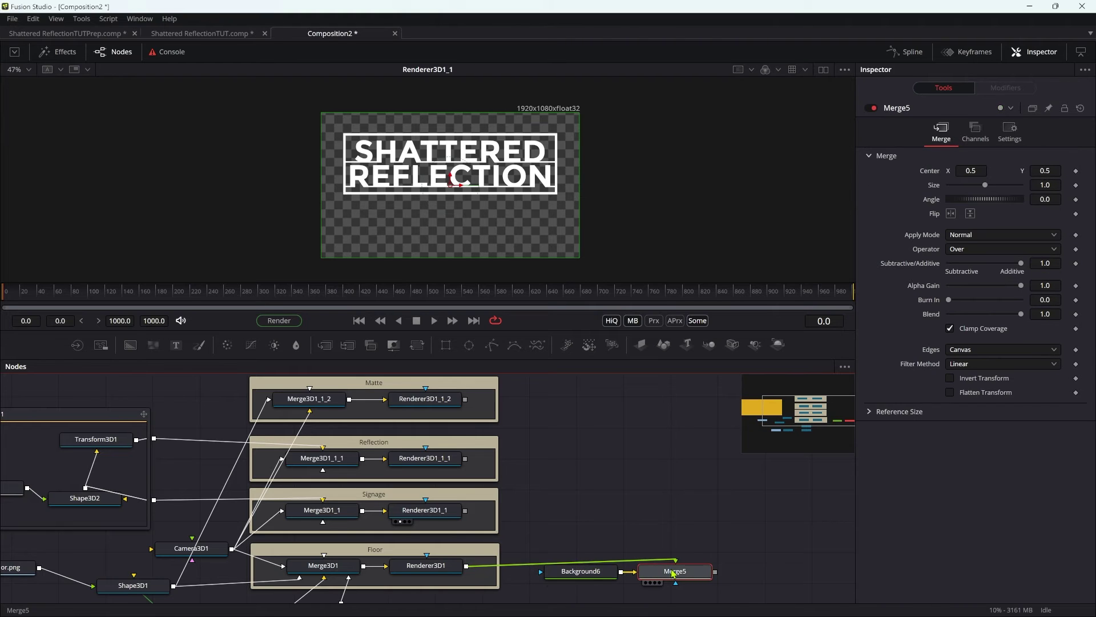
key("1")
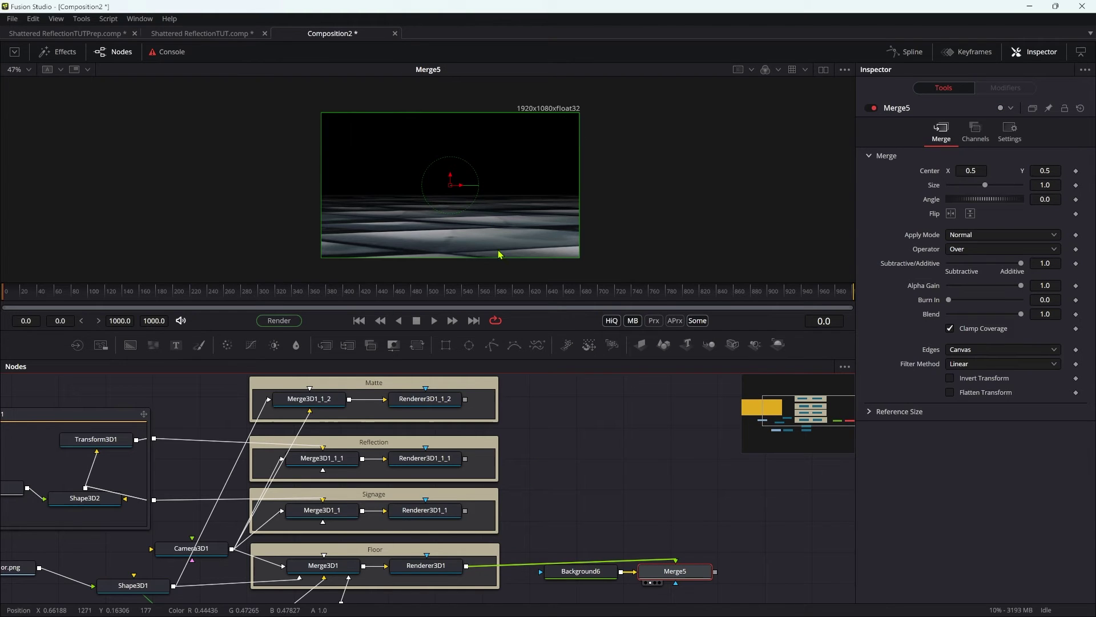
left_click_drag(588, 576, 570, 594)
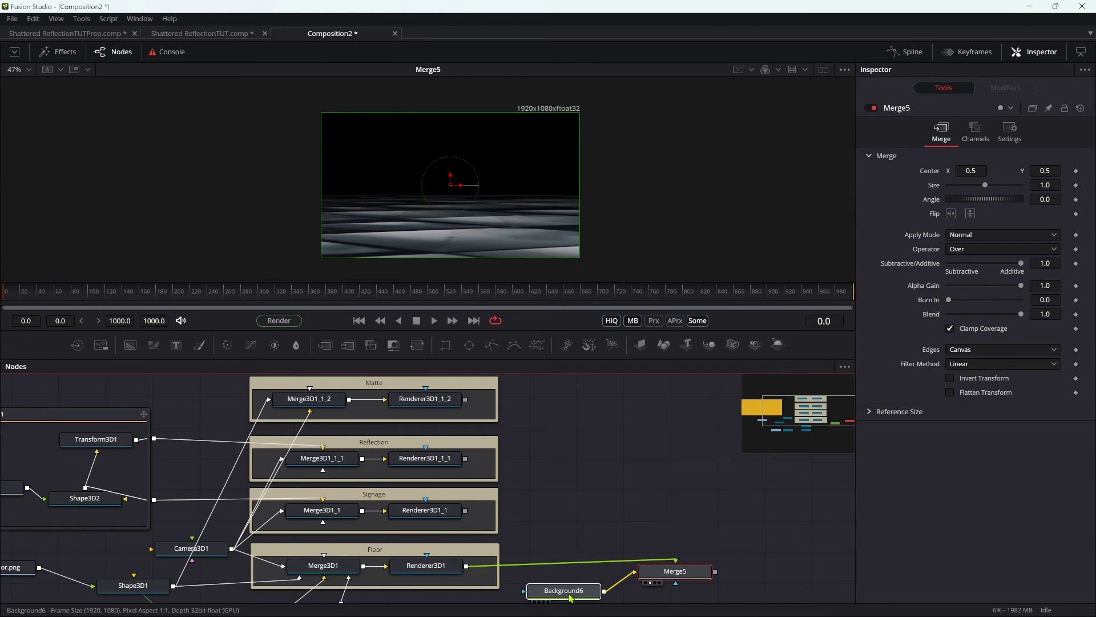
left_click_drag(688, 573, 677, 574)
Merge the Signage renderer over Merge5, display the result, and merge the Reflection renderer on top
left_click_drag(465, 510, 705, 573)
key("1")
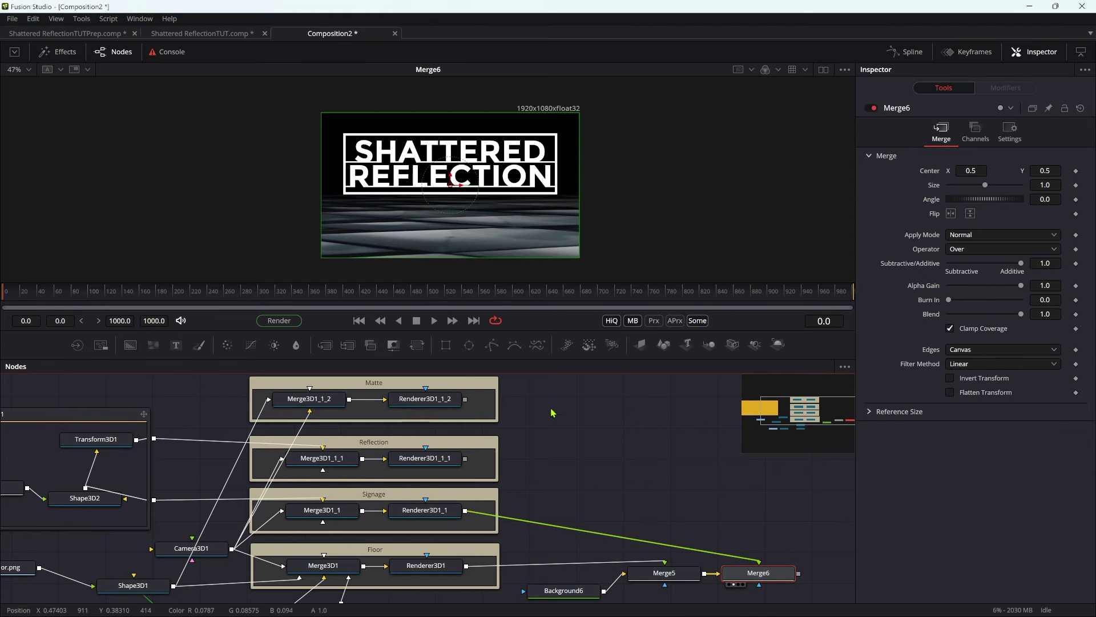
left_click_drag(464, 462, 800, 574)
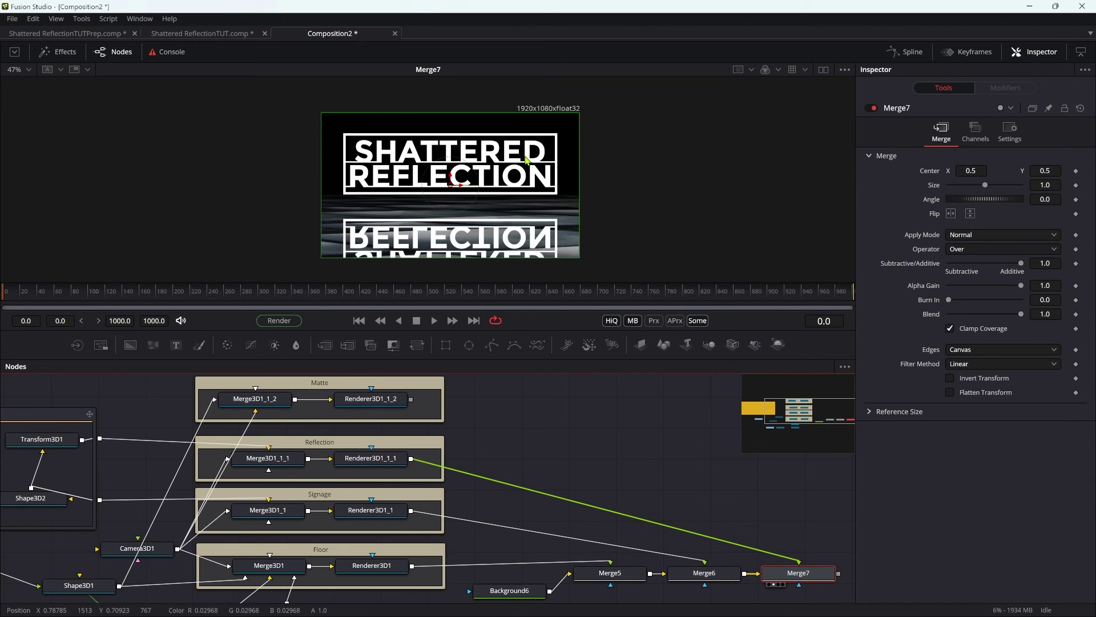
Move the Matte underlay above the merge chain and connect its renderer to Merge7 as the effect mask
left_click_drag(366, 387, 690, 404)
left_click_drag(693, 488, 498, 472)
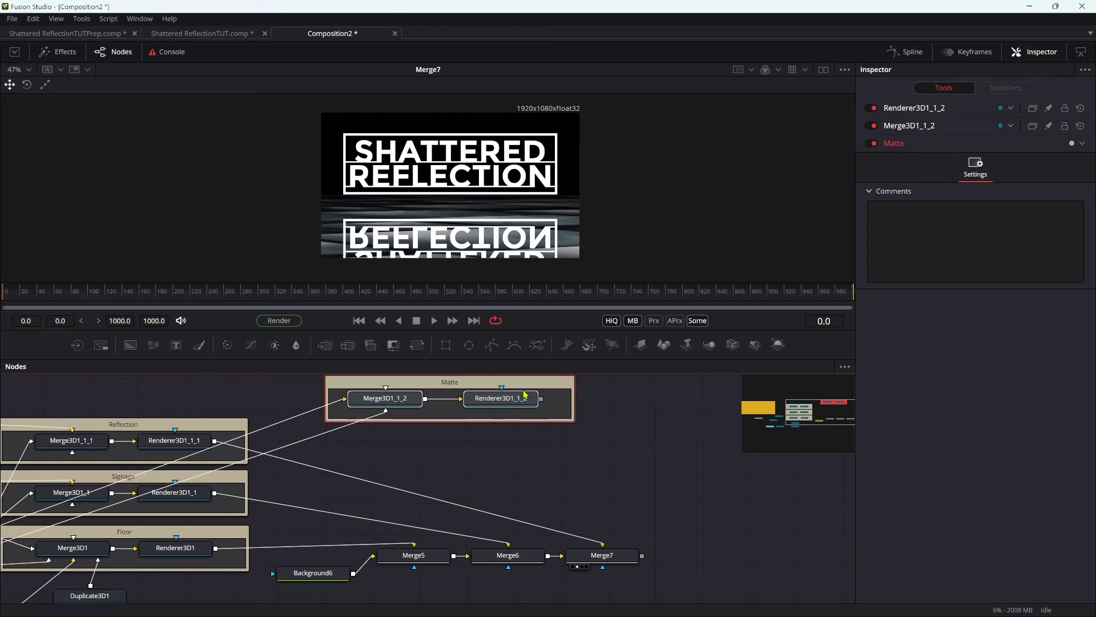
left_click_drag(541, 402, 608, 559)
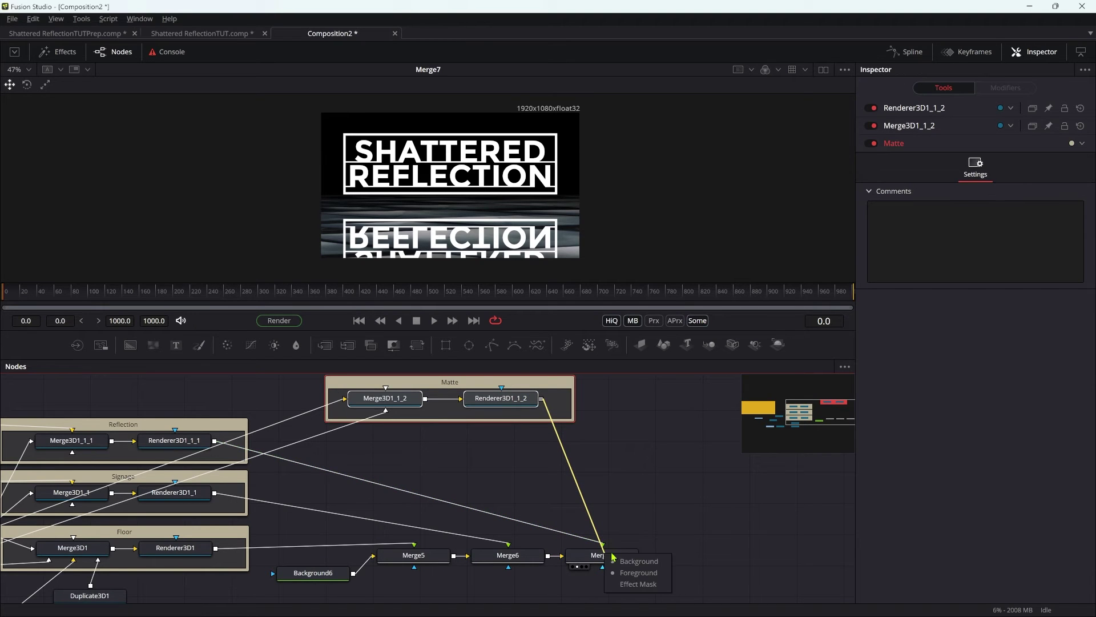
left_click(621, 586)
Set Camera3D1's Y rotation to 20 to check the composite from an angle
left_click_drag(348, 455, 825, 432)
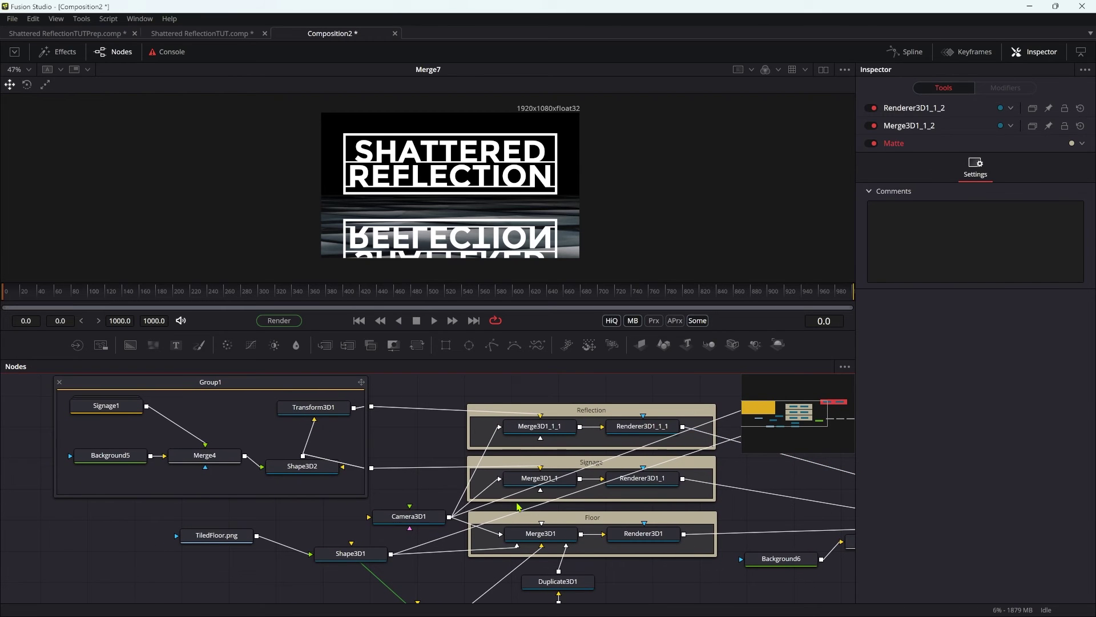
left_click(409, 516)
left_click_drag(972, 264, 978, 264)
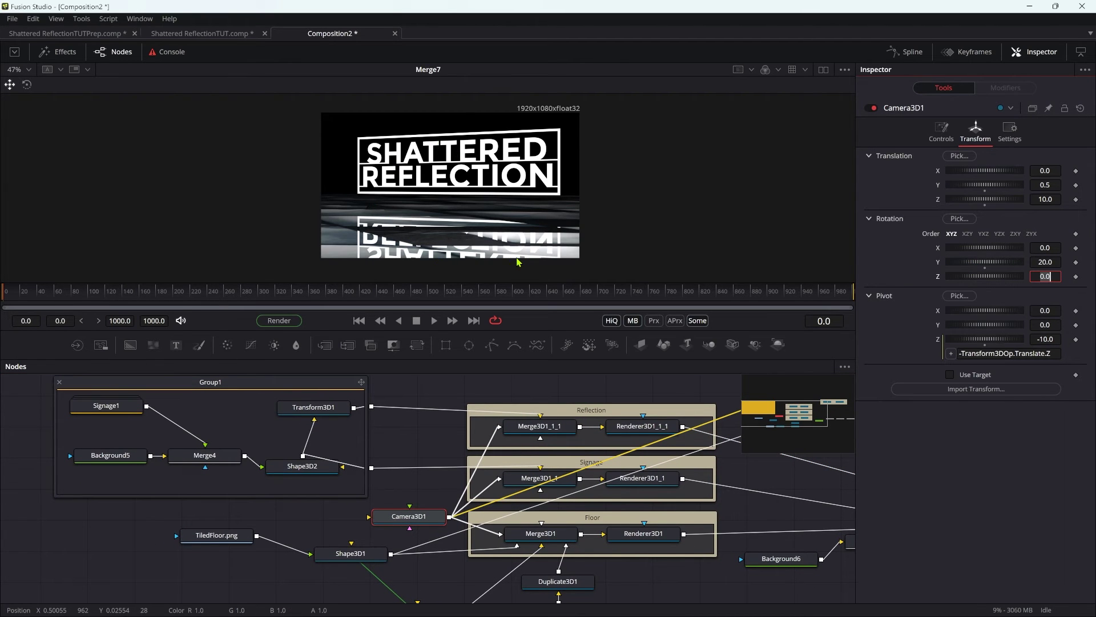
left_click_drag(778, 416, 825, 416)
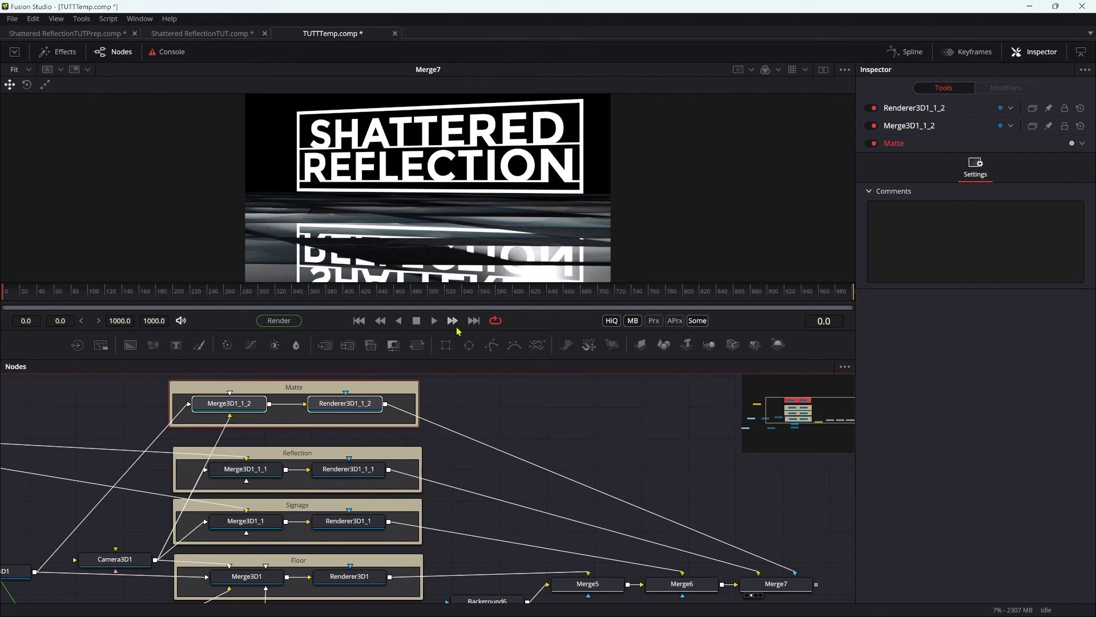
Move the Matte underlay below the Floor chain and shift the Signage and Reflection underlays upward to free space
left_click_drag(462, 329, 298, 101)
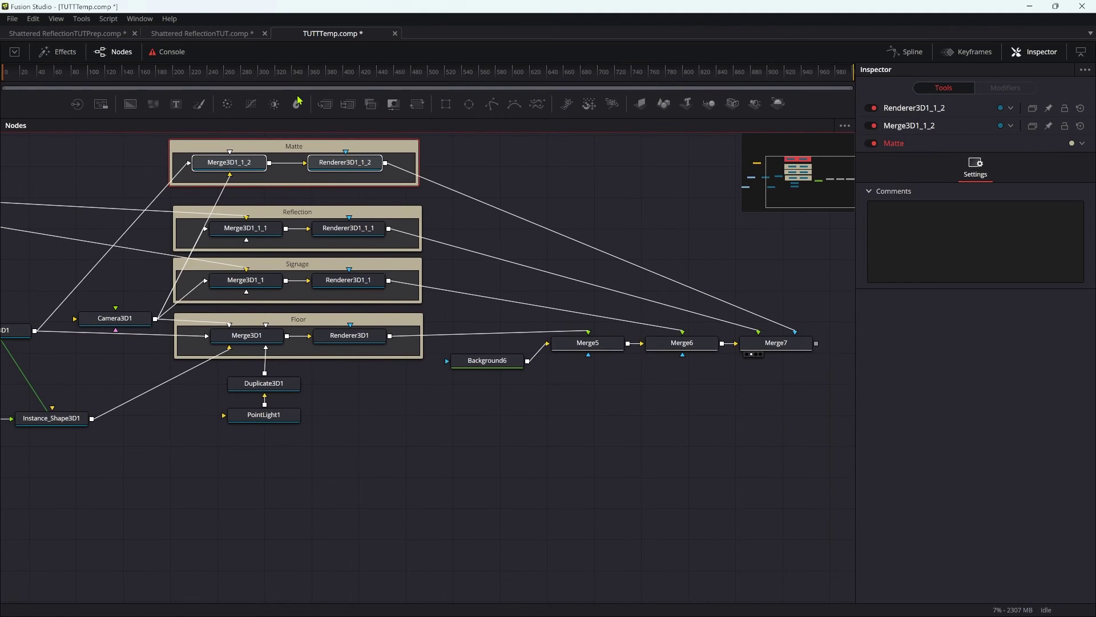
left_click_drag(303, 155, 282, 552)
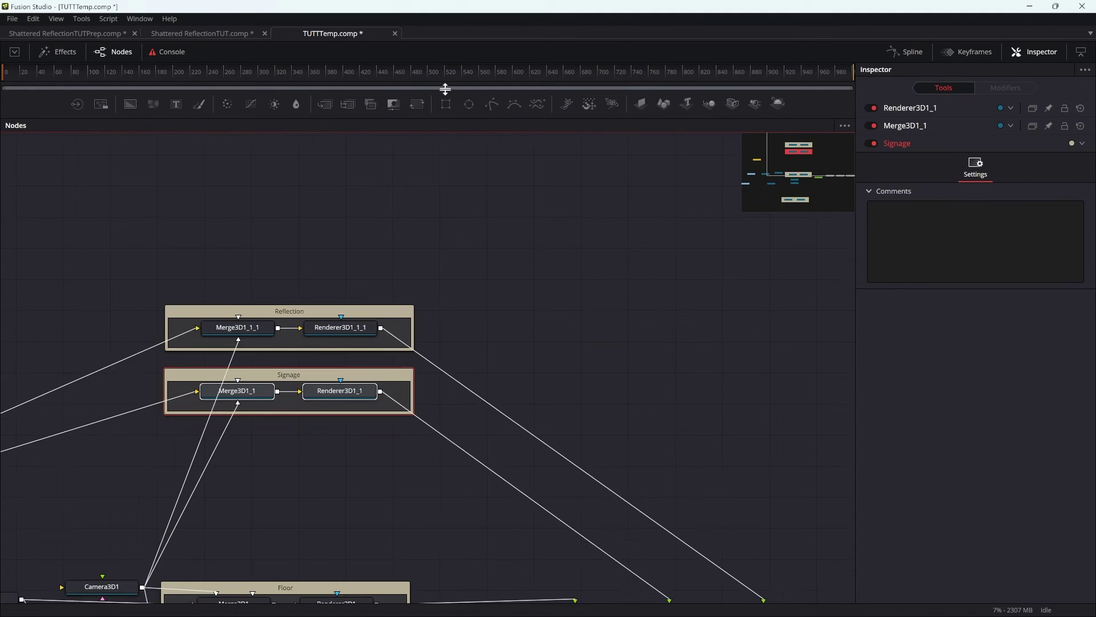
left_click_drag(445, 89, 432, 306)
scroll(451, 411, "down", 2)
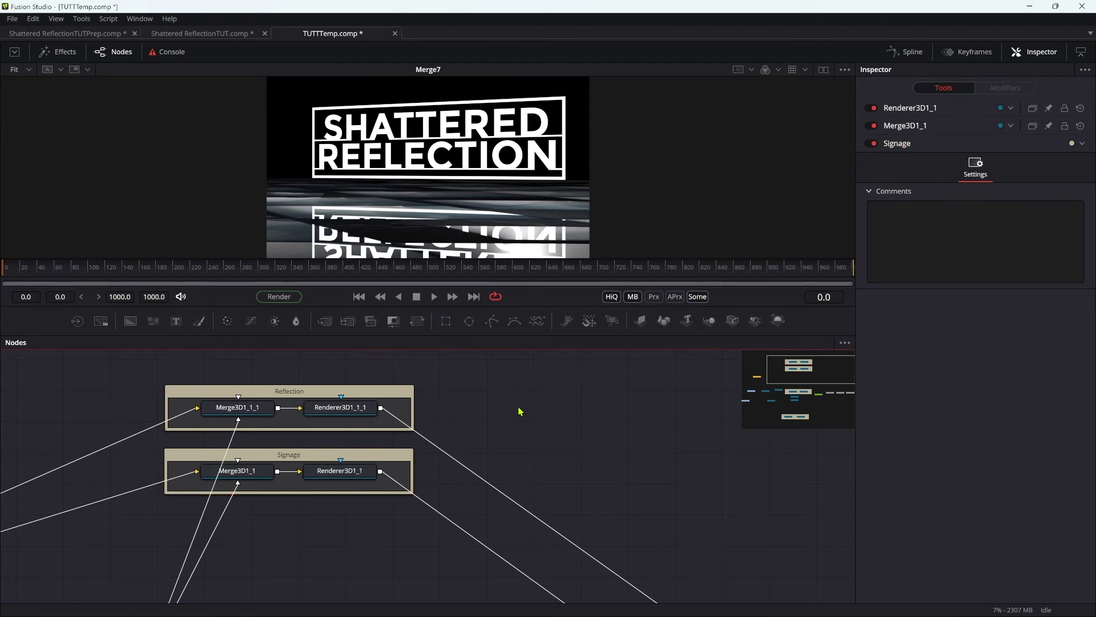
Add Blur, Brightness Contrast and Glow nodes after the Signage renderer and line Glow1 up with the chain
left_click(340, 471)
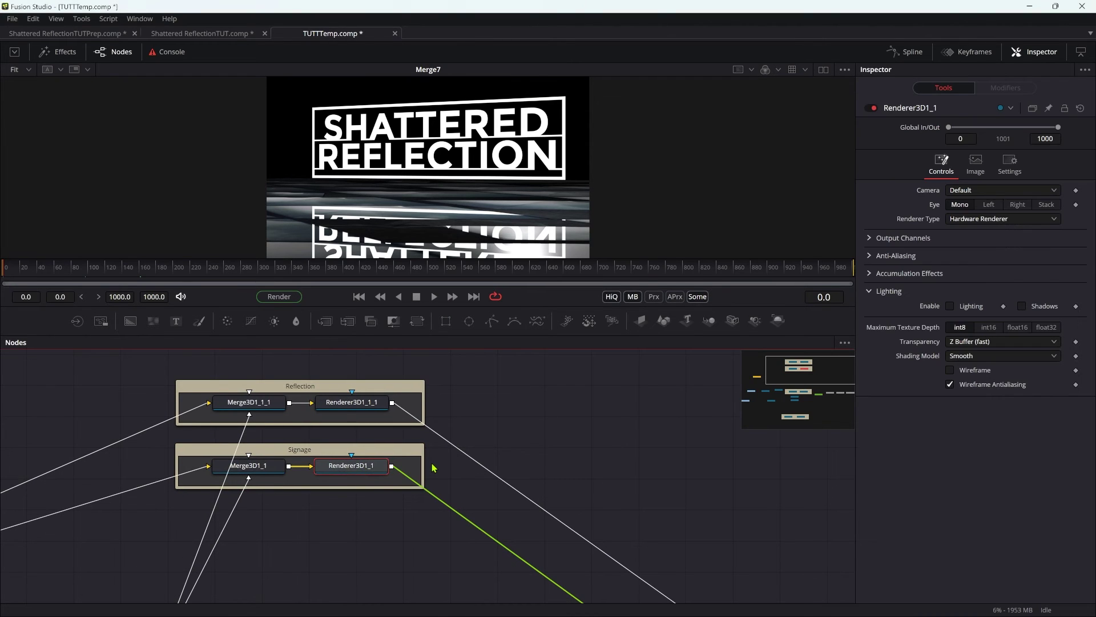
key("shift+space")
type("blur")
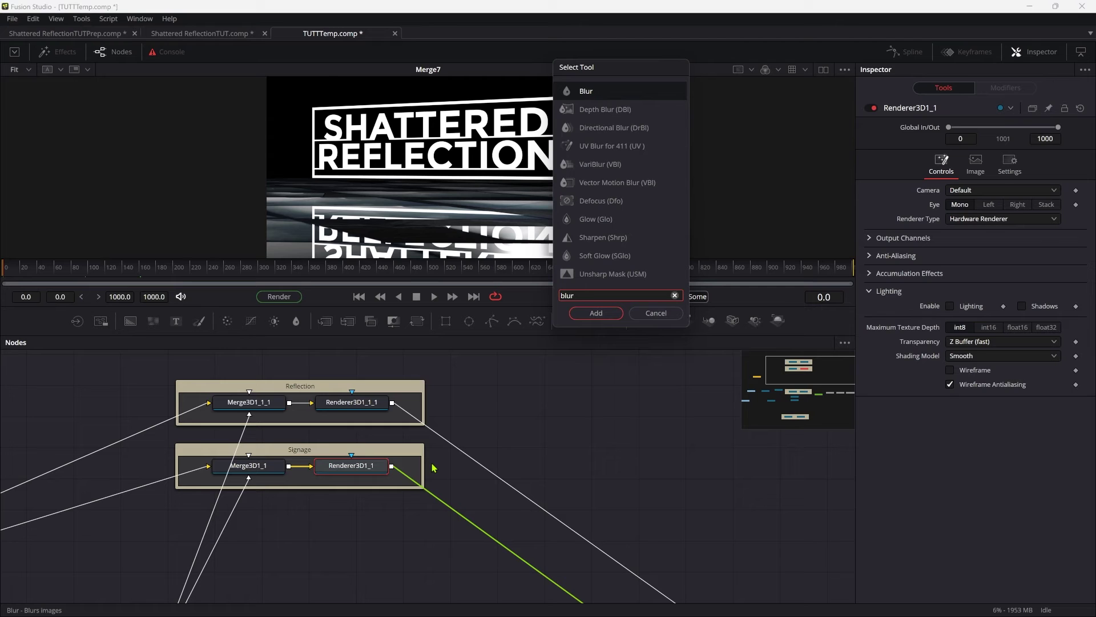
key("Return")
key("shift+space")
type("br")
key("Return")
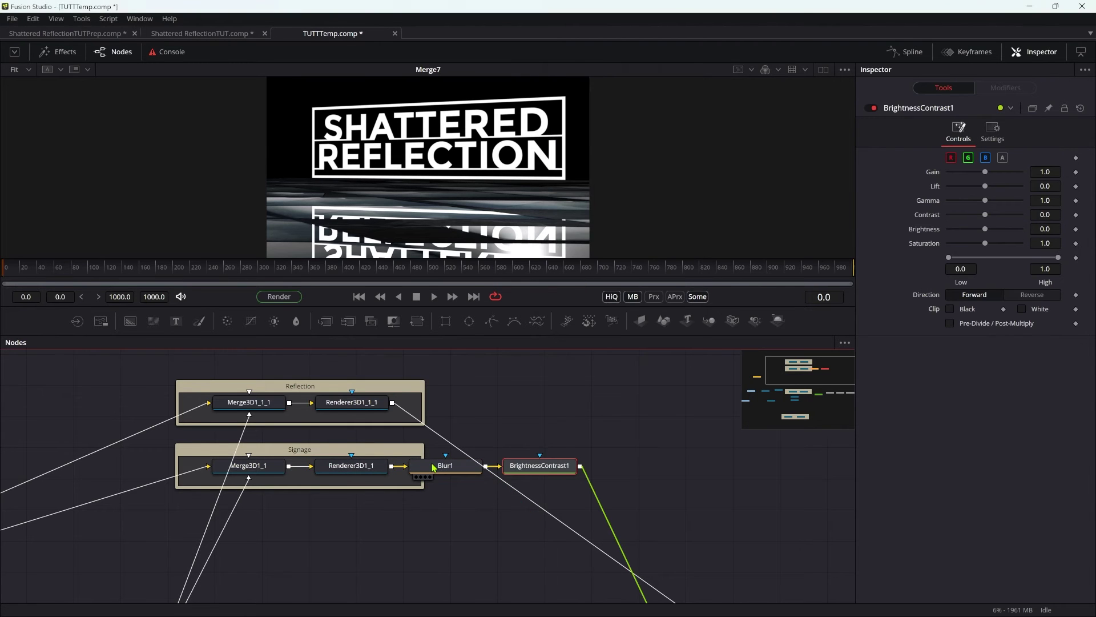
key("shift+space")
type("glow")
key("Return")
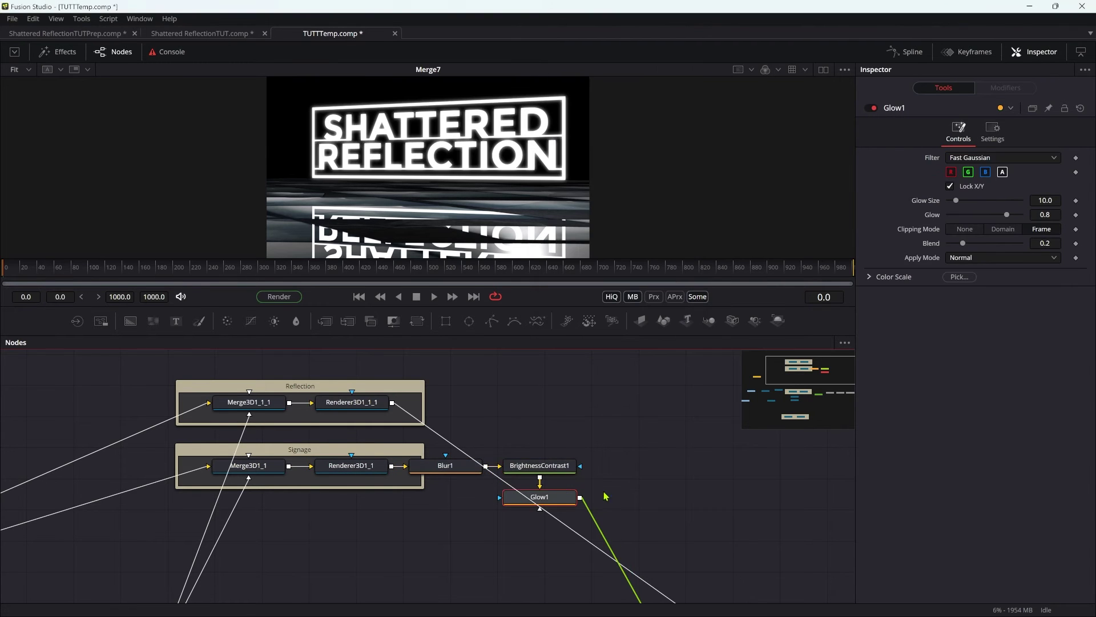
left_click_drag(543, 497, 684, 466)
Paste instances of the Blur, Brightness Contrast and Glow nodes and wire them between the Reflection renderer and Merge7
left_click_drag(452, 427, 680, 501)
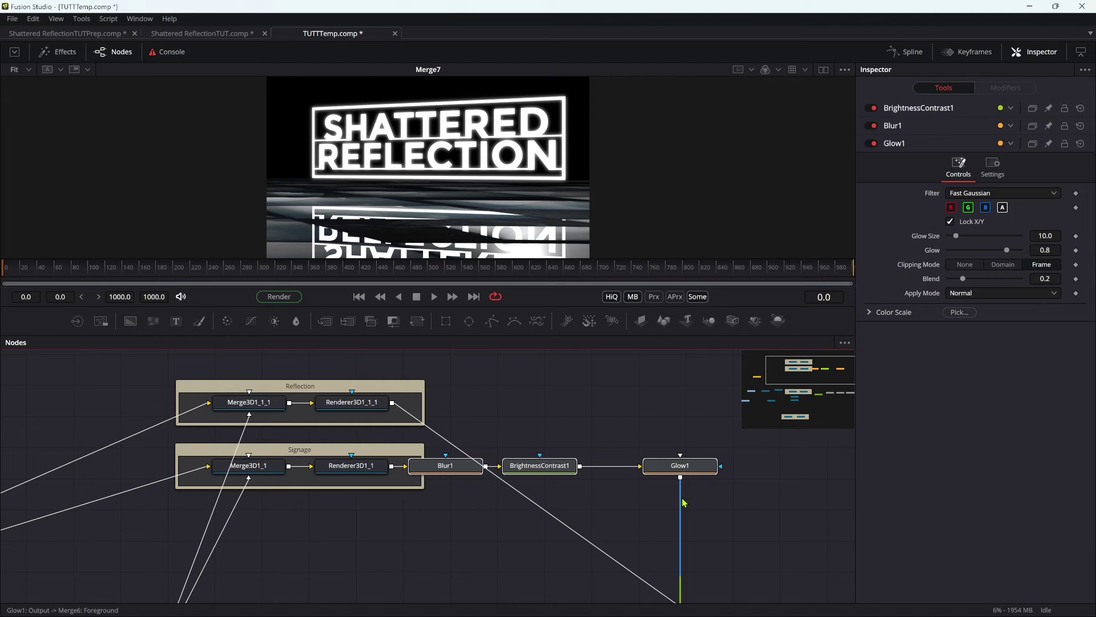
left_click(358, 411)
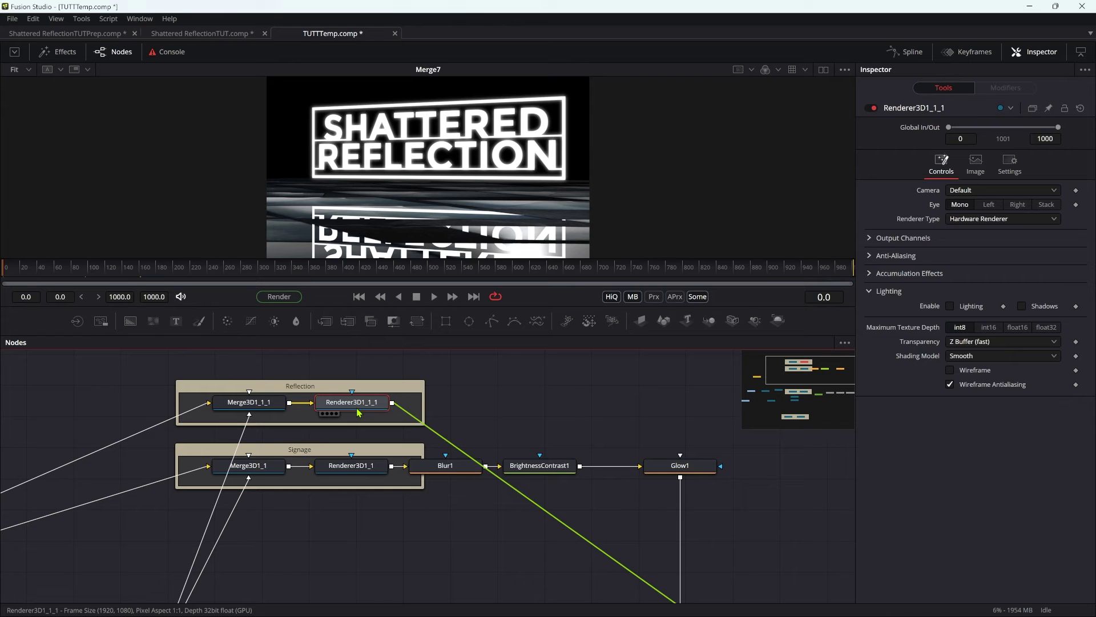
key("ctrl+shift+v")
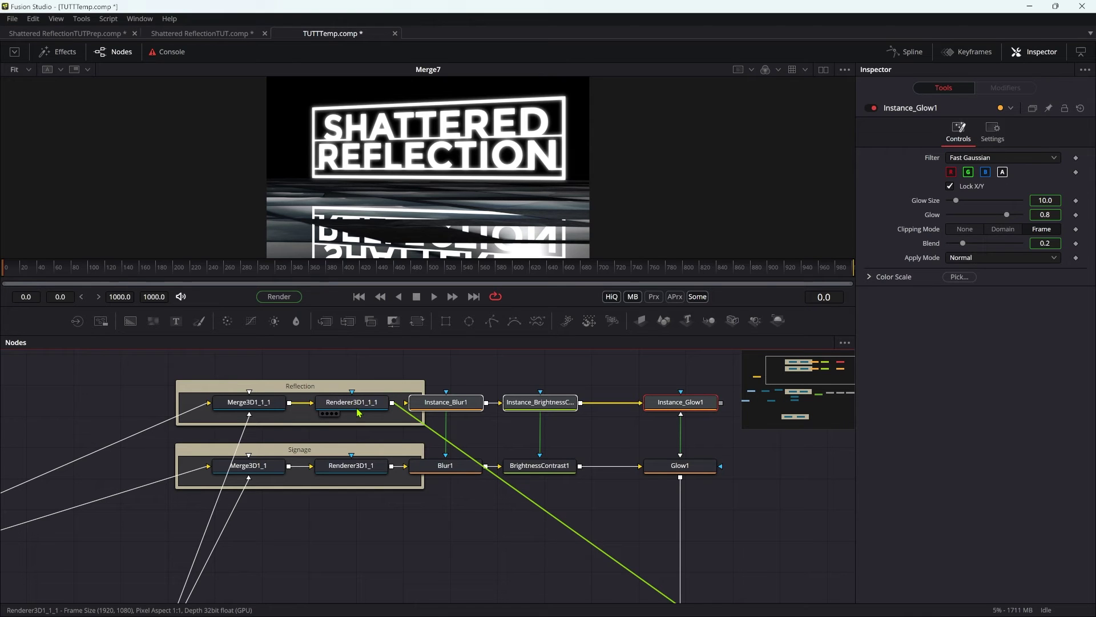
left_click_drag(394, 409, 444, 406)
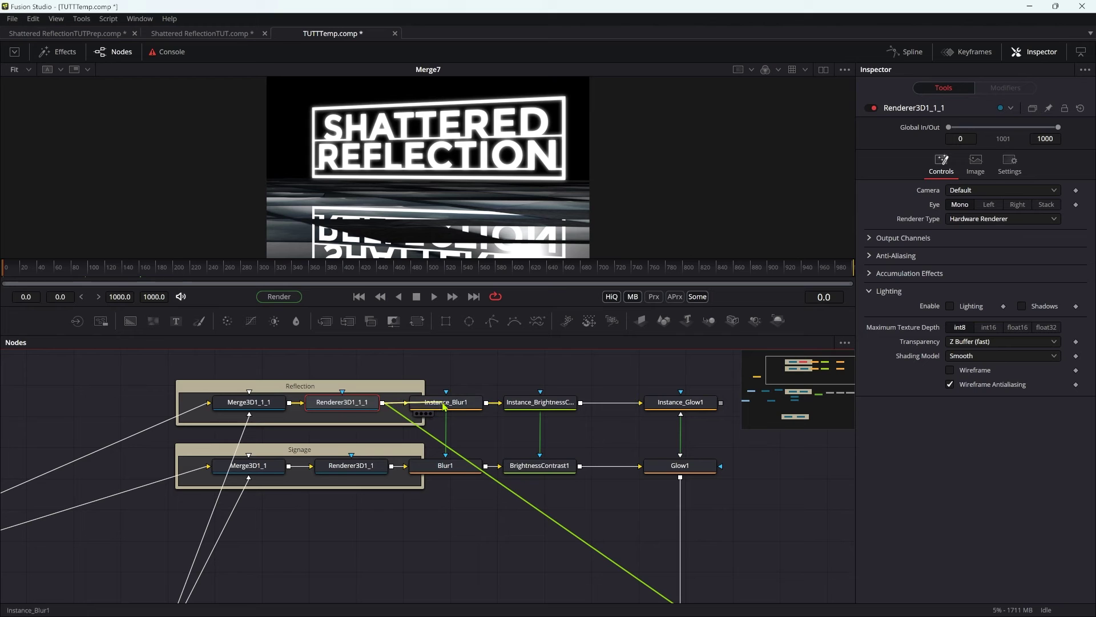
left_click_drag(622, 372, 674, 573)
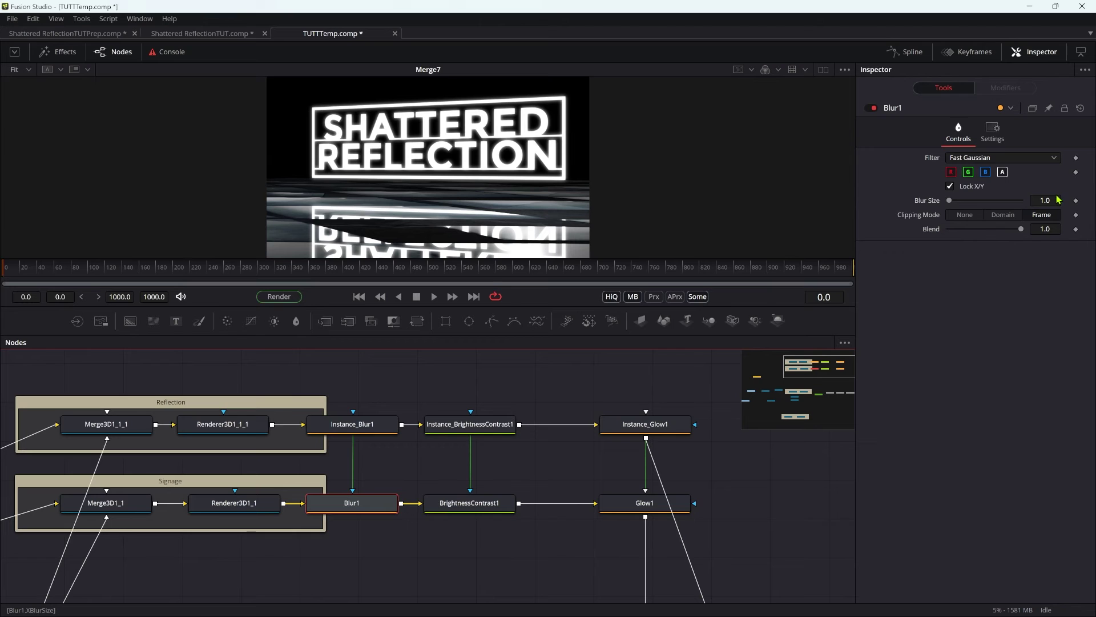
Set Blur1's blur size to 6
left_click(1053, 200)
type("6")
key("Tab")
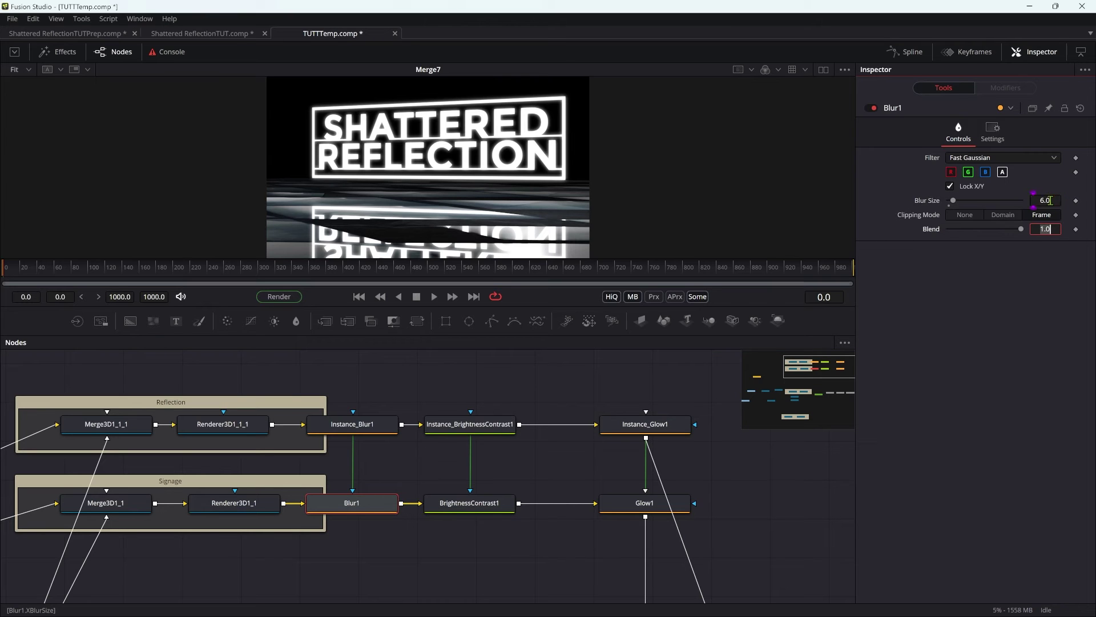
Enable black and white clipping on BrightnessContrast1 and narrow its range to Low 0.444 and High 0.622
left_click(487, 509)
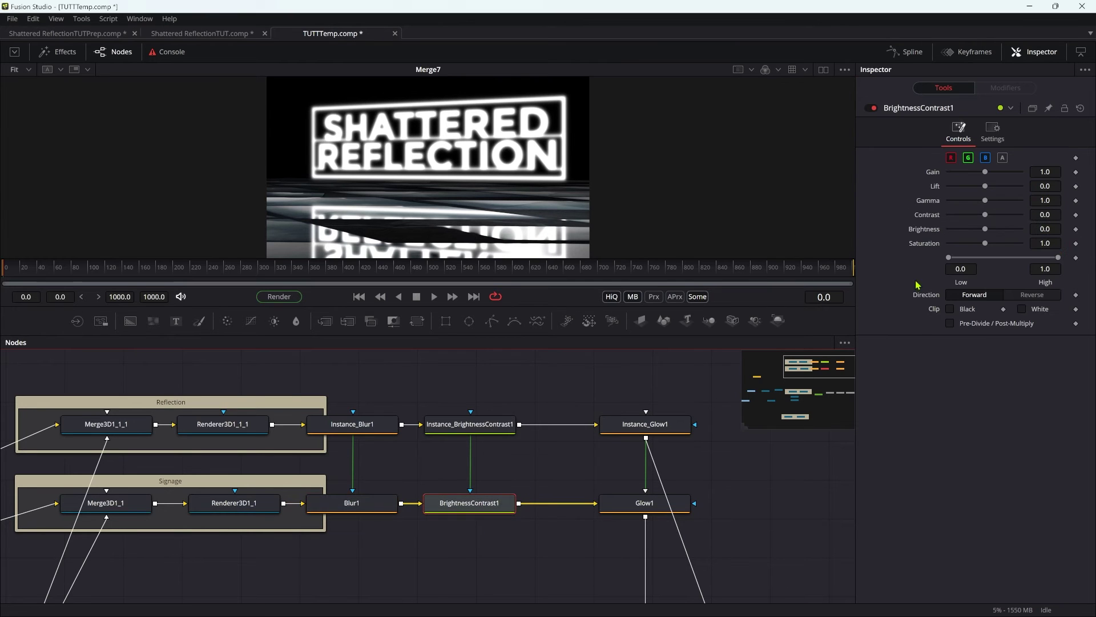
left_click(952, 310)
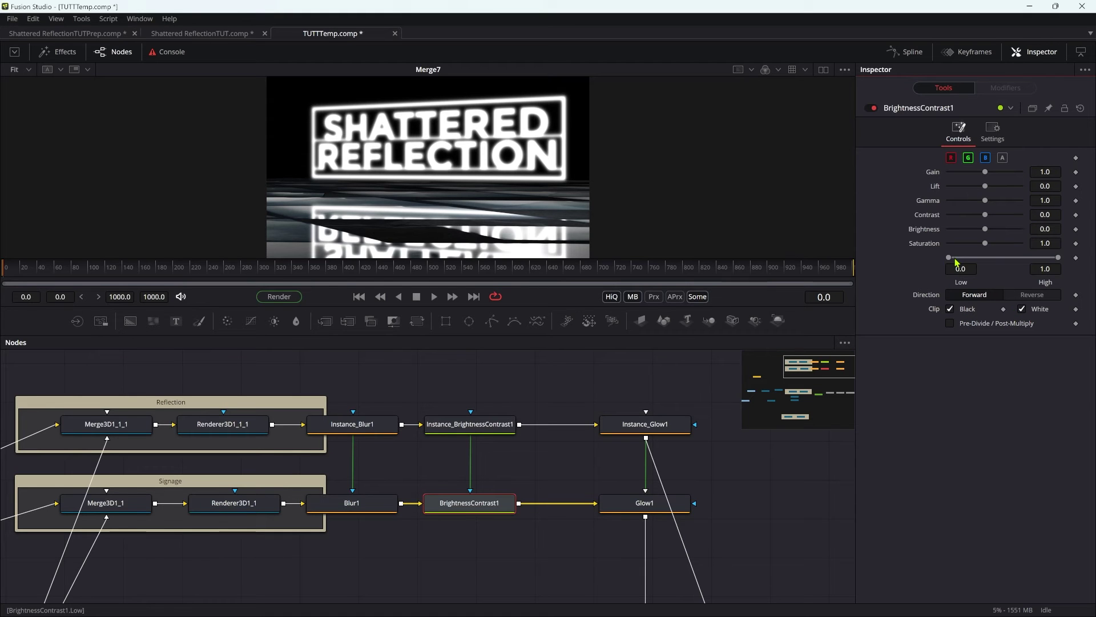
left_click_drag(949, 258, 981, 259)
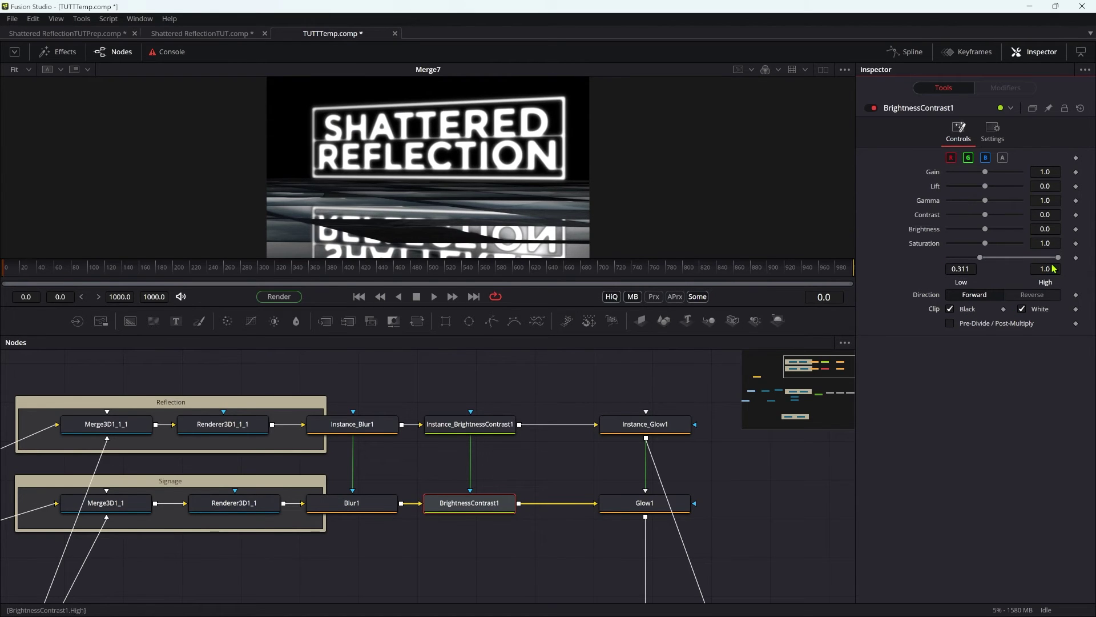
left_click_drag(1058, 258, 999, 259)
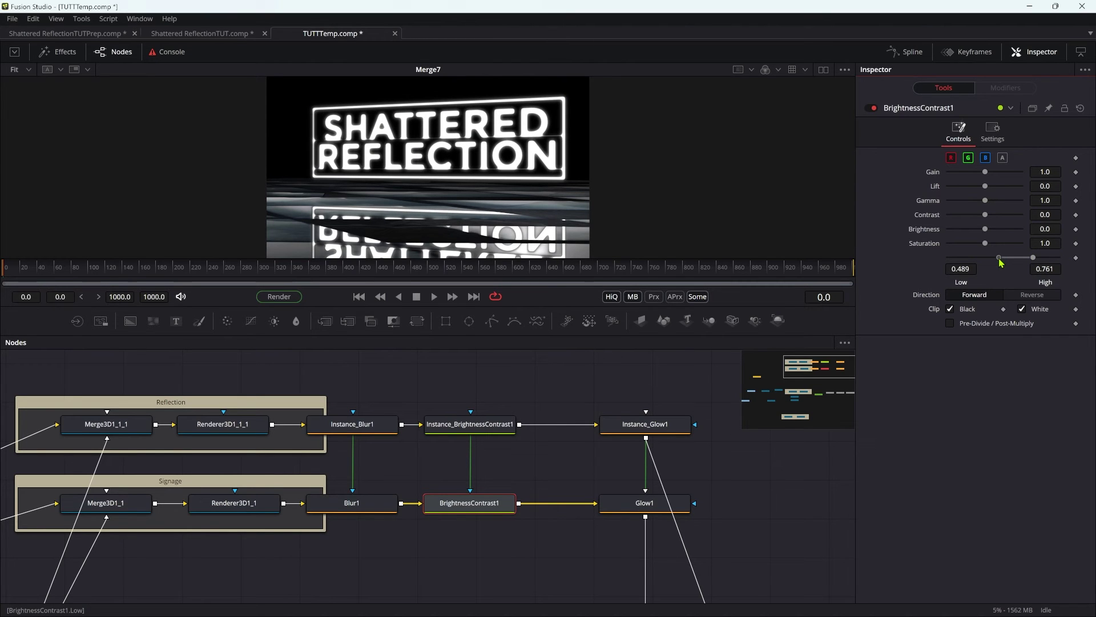
left_click_drag(999, 259, 997, 258)
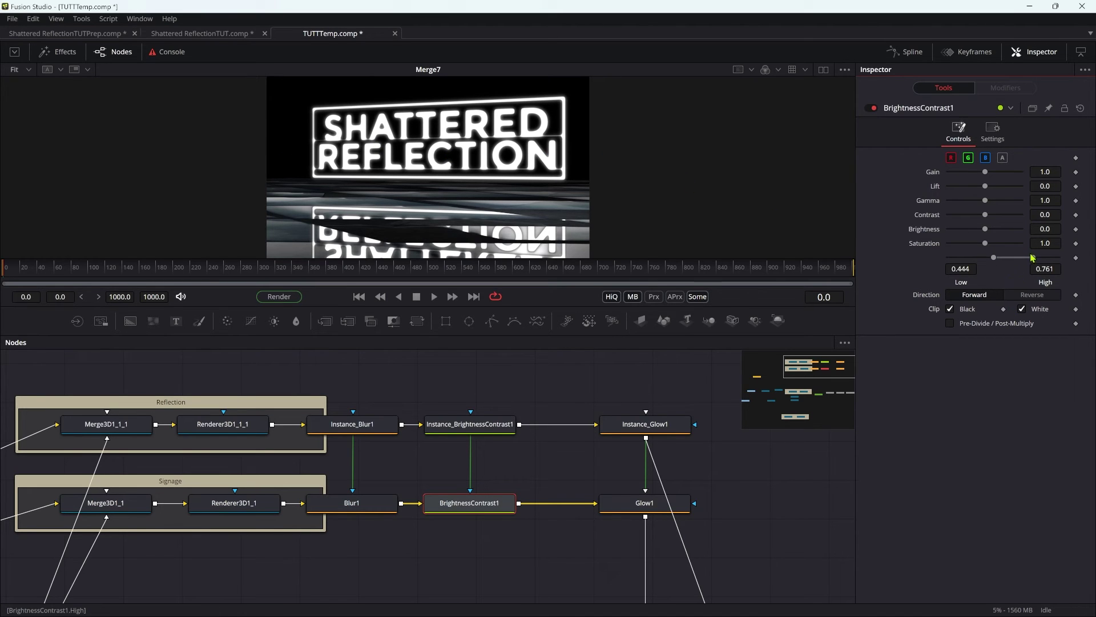
left_click_drag(1033, 260, 1020, 260)
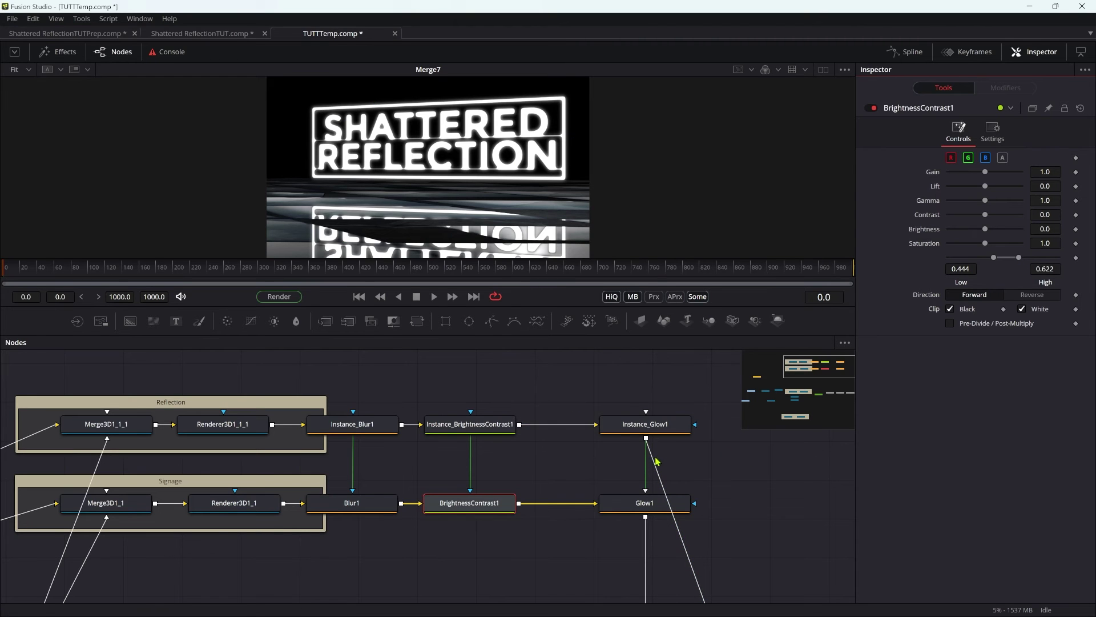
Set Glow1's glow size to 15 and its blend to 0.276
left_click(650, 504)
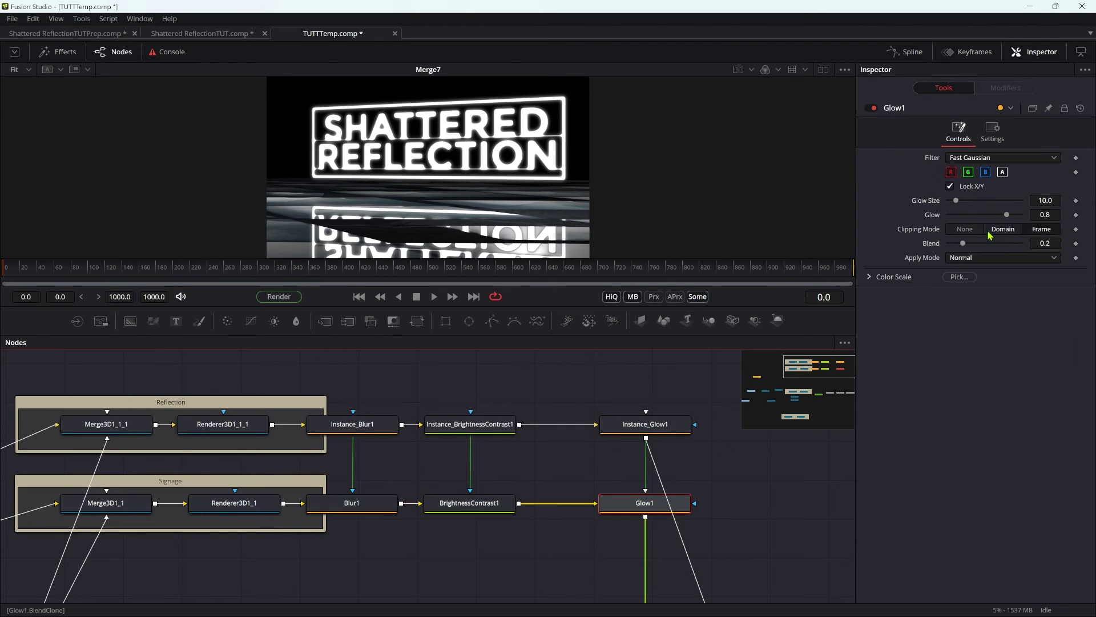
left_click(1058, 199)
type("15")
key("Tab")
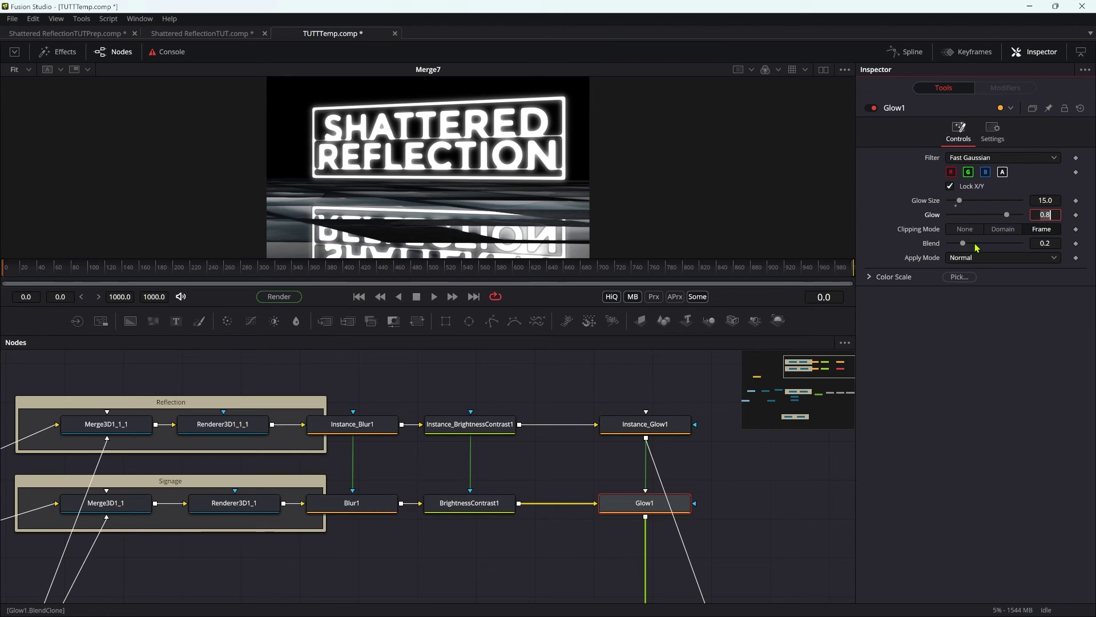
left_click_drag(961, 244, 968, 245)
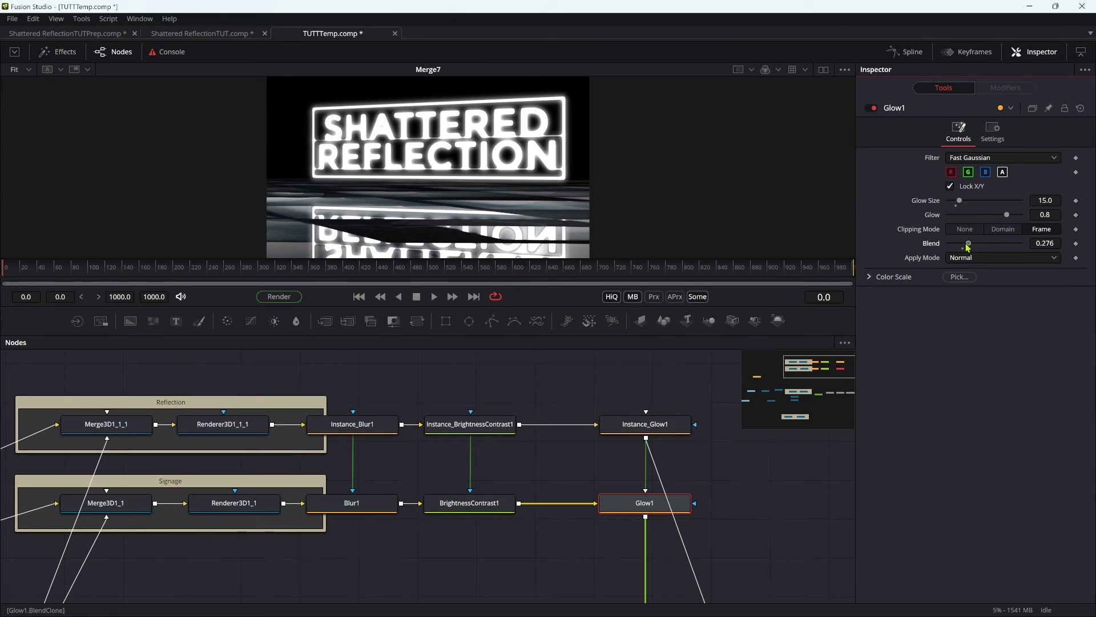
left_click_drag(966, 246, 969, 246)
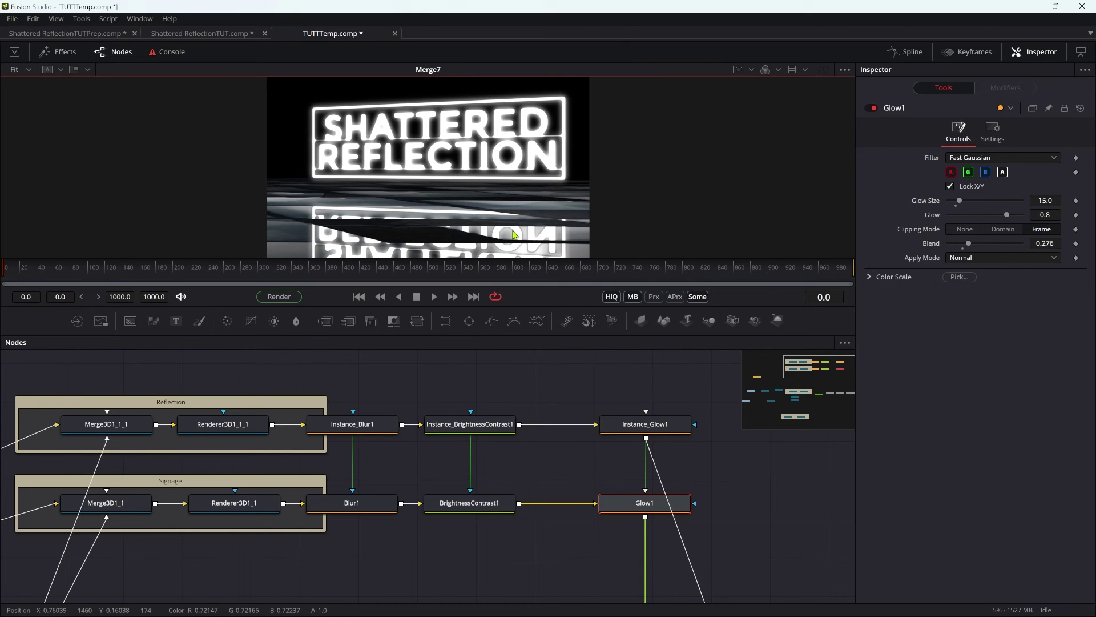
Set Merge7's alpha gain to 0 so the reflection merges additively
scroll(511, 234, "up", 2)
left_click_drag(509, 226, 428, 95)
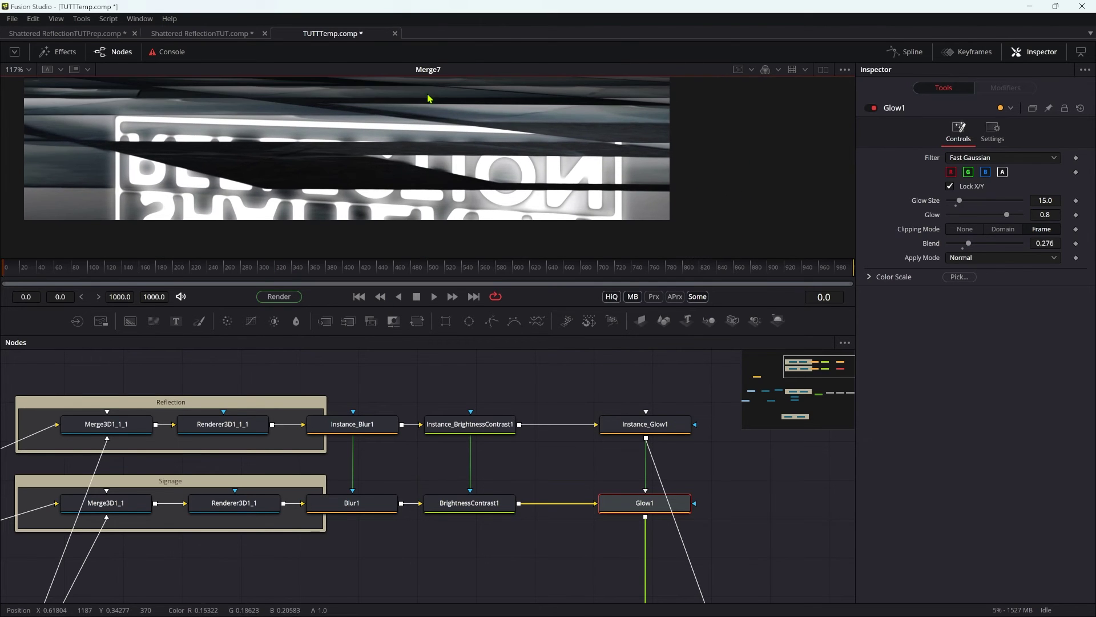
left_click_drag(751, 520, 525, 279)
left_click(509, 543)
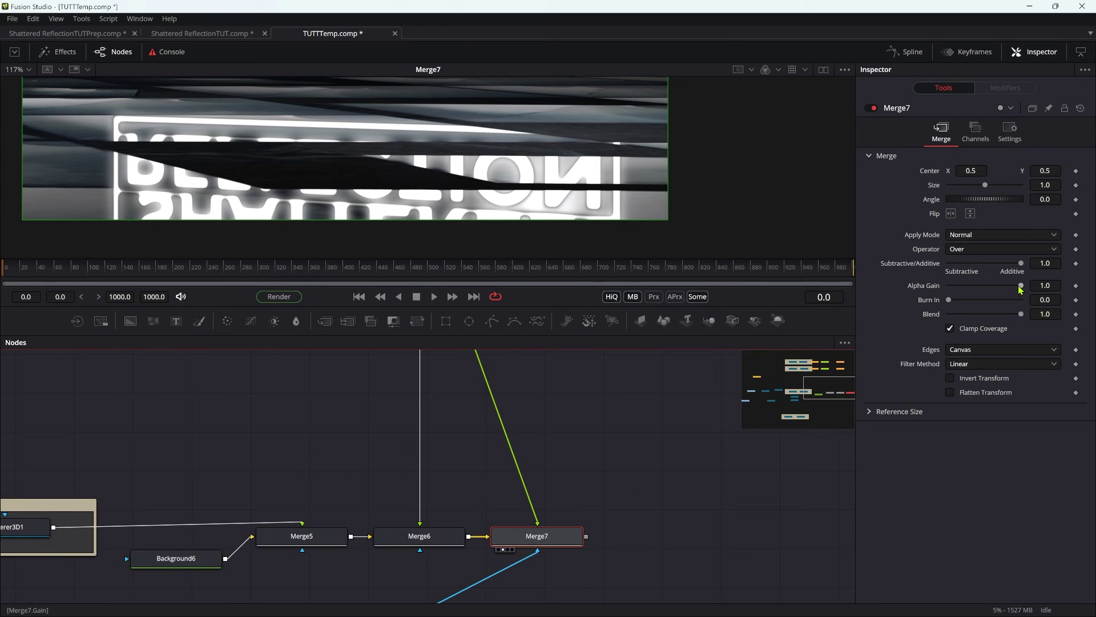
left_click_drag(1020, 286, 854, 272)
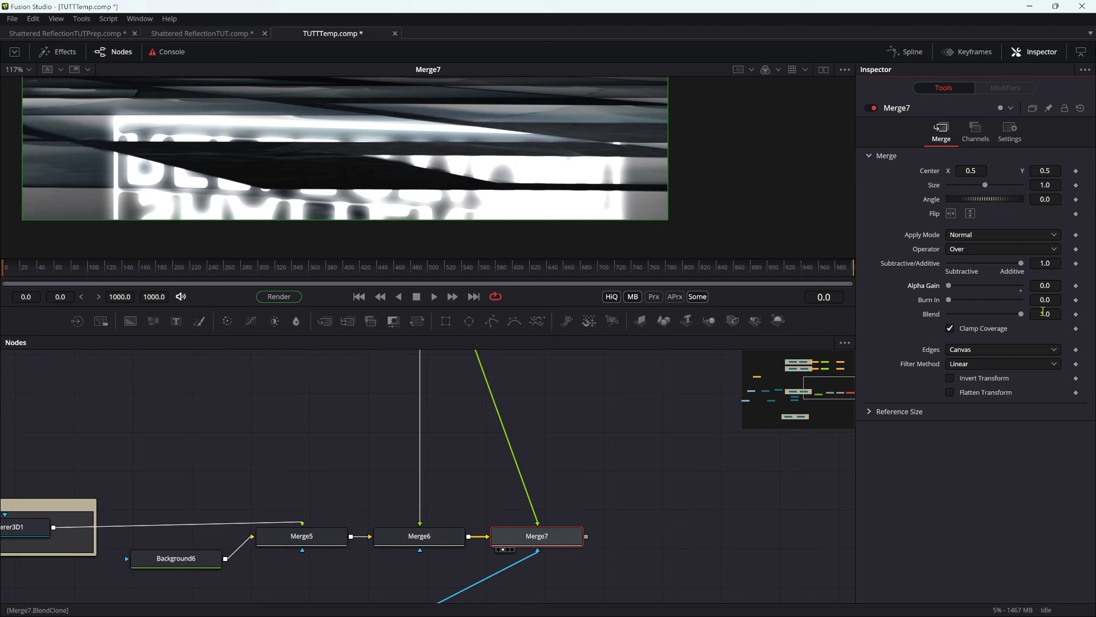
Fit the composite in an enlarged viewer and set Merge7's blend to 0.5
scroll(521, 180, "down", 1)
left_click(519, 180)
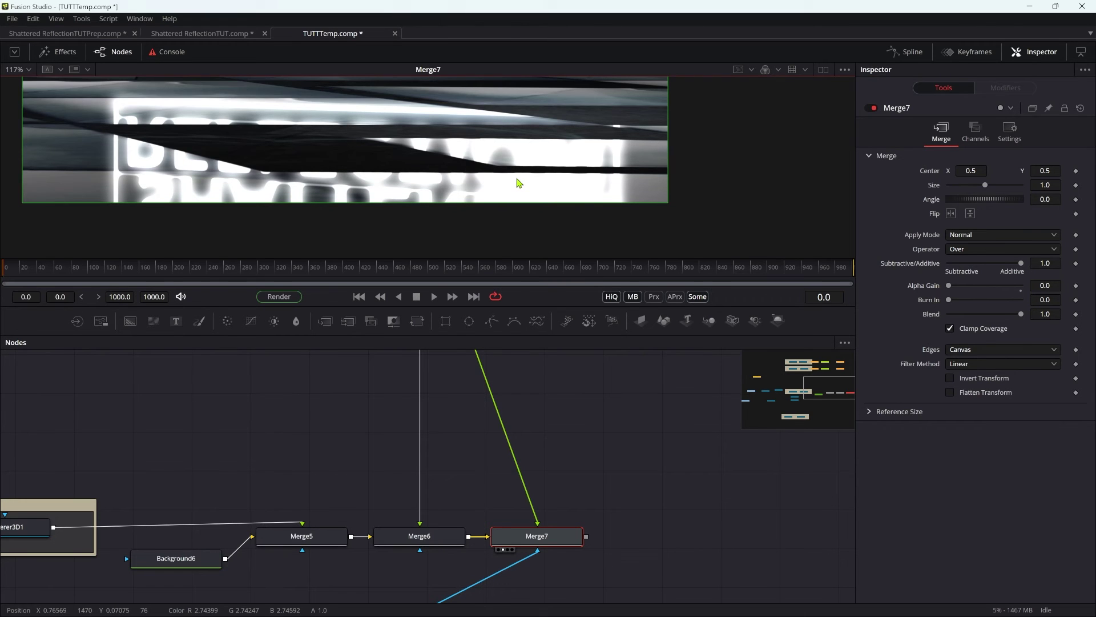
scroll(518, 180, "down", 1)
scroll(518, 178, "down", 1)
left_click_drag(526, 184, 575, 240)
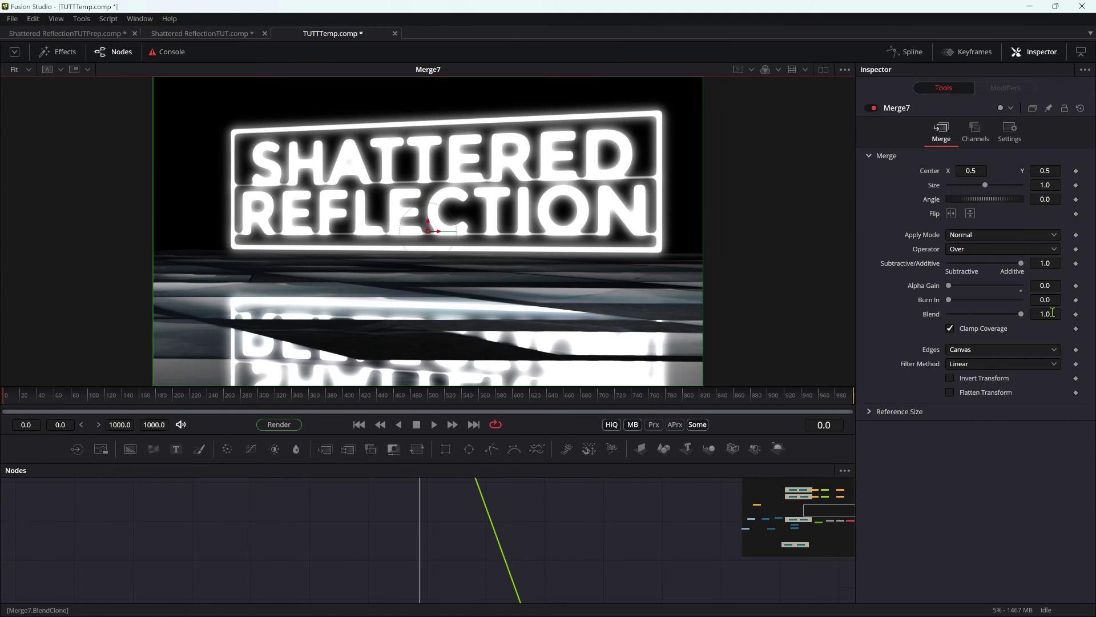
double_click(1056, 316)
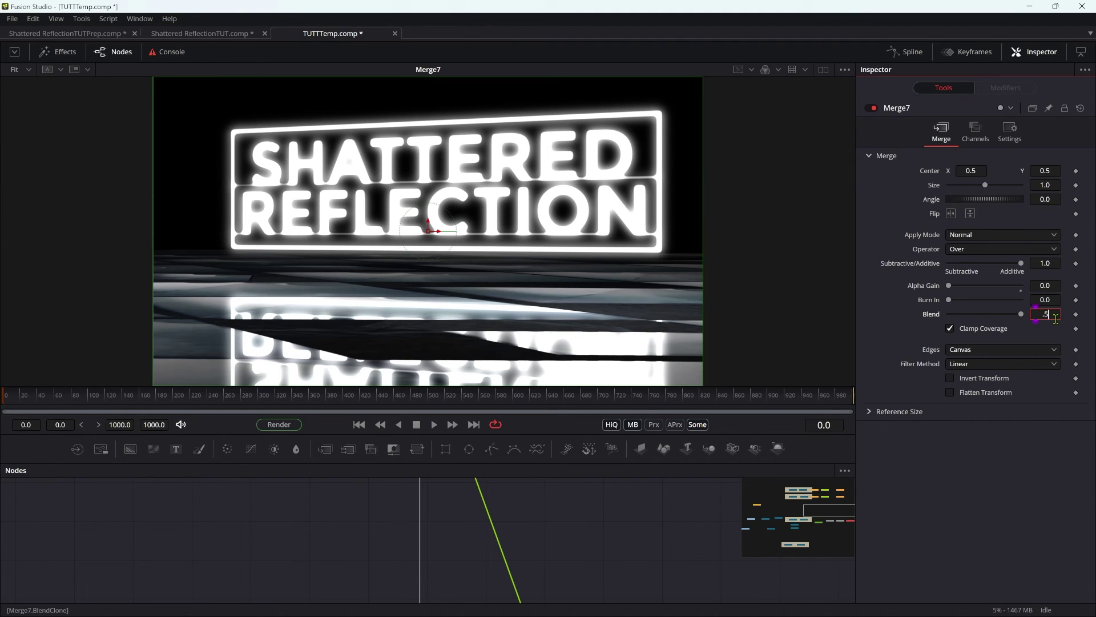
key("Tab")
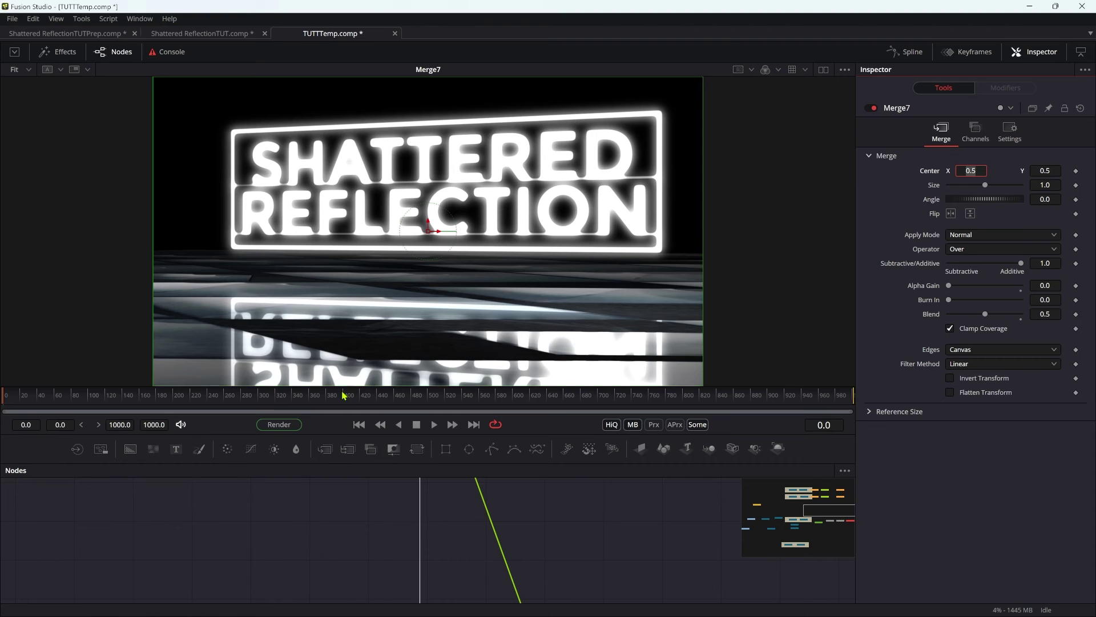
Set PointLight1's Z translation to 4
scroll(440, 337, "down", 1)
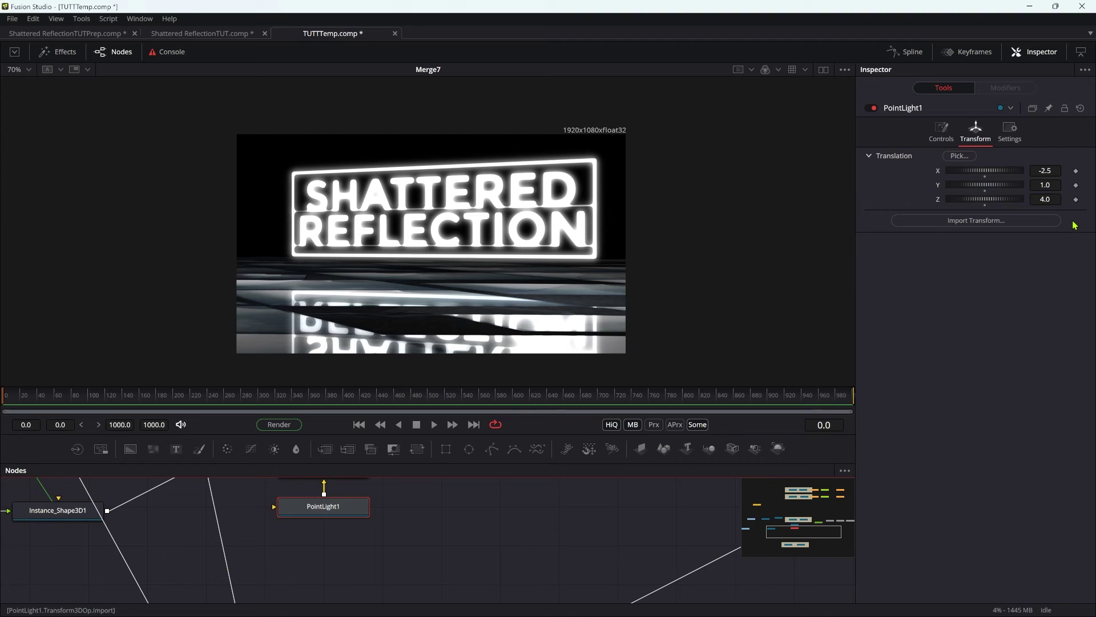
left_click(1053, 198)
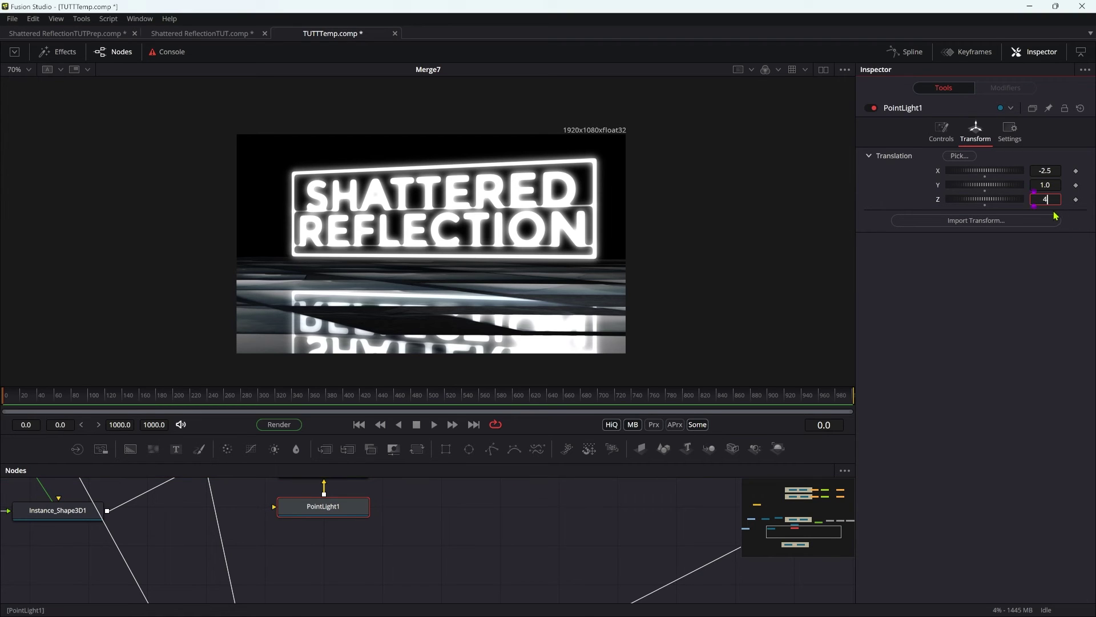
key("Tab")
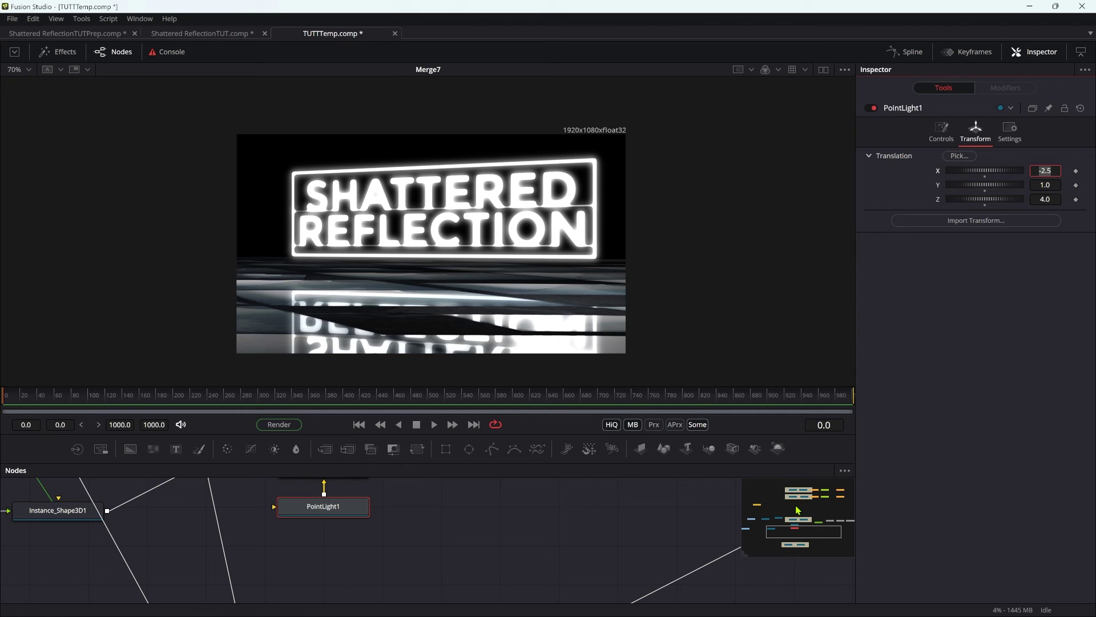
Add a Color Corrector after Merge7, display it in the viewer and set its range to Midtones
left_click_drag(797, 507, 839, 529)
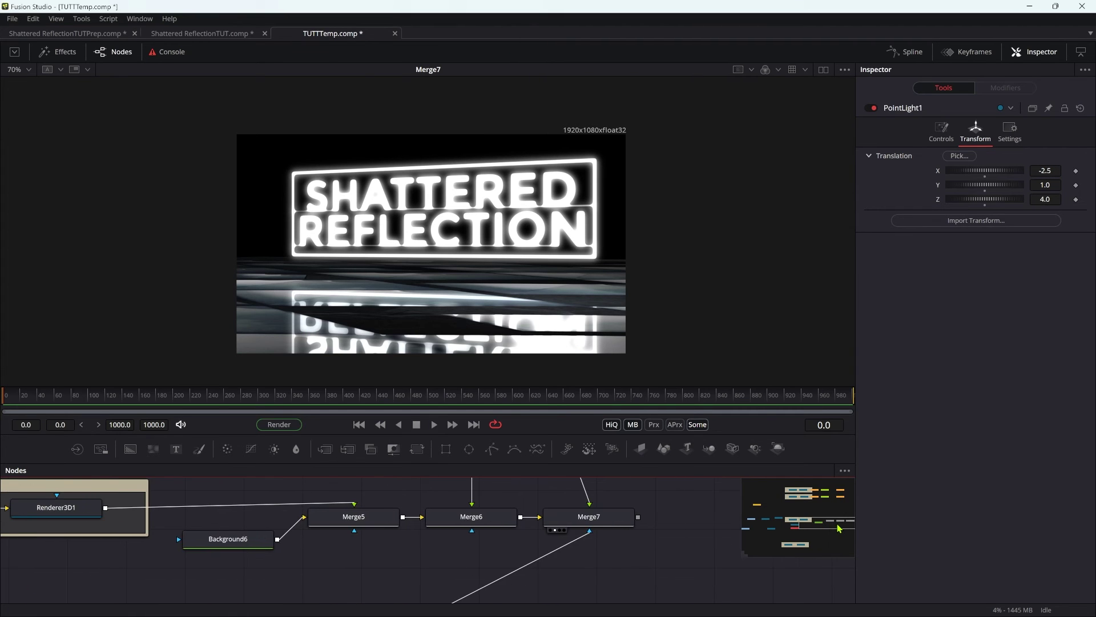
left_click(610, 526)
key("shift+space")
type("col")
key("Return")
left_click_drag(695, 530, 562, 323)
left_click(999, 171)
left_click(970, 214)
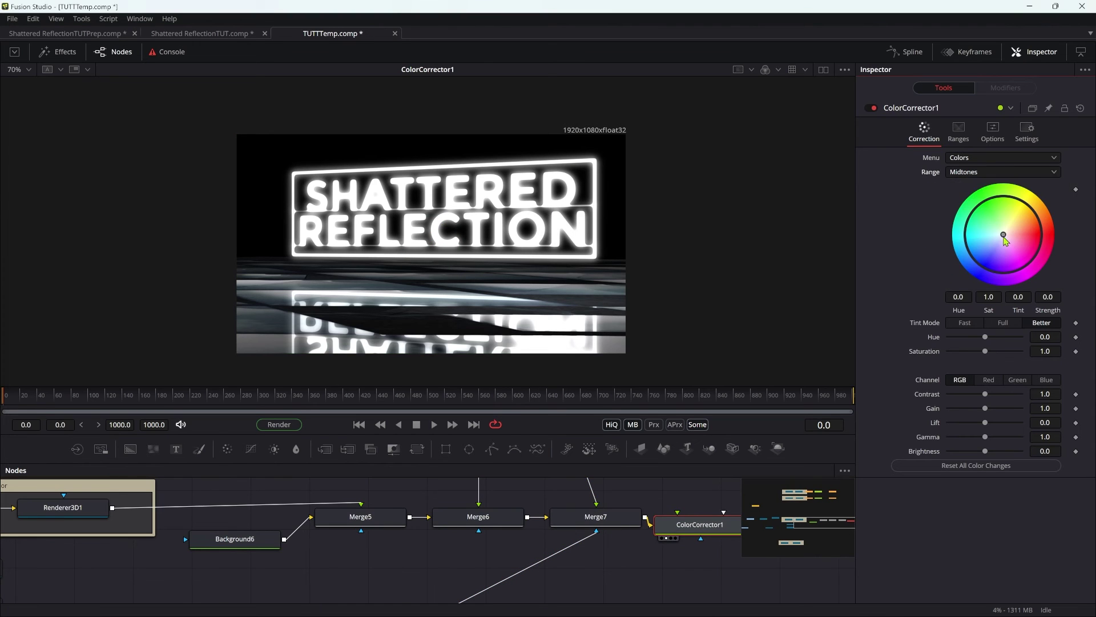
Tint the Color Corrector's midtones and highlights toward blue
left_click_drag(1006, 236, 986, 262)
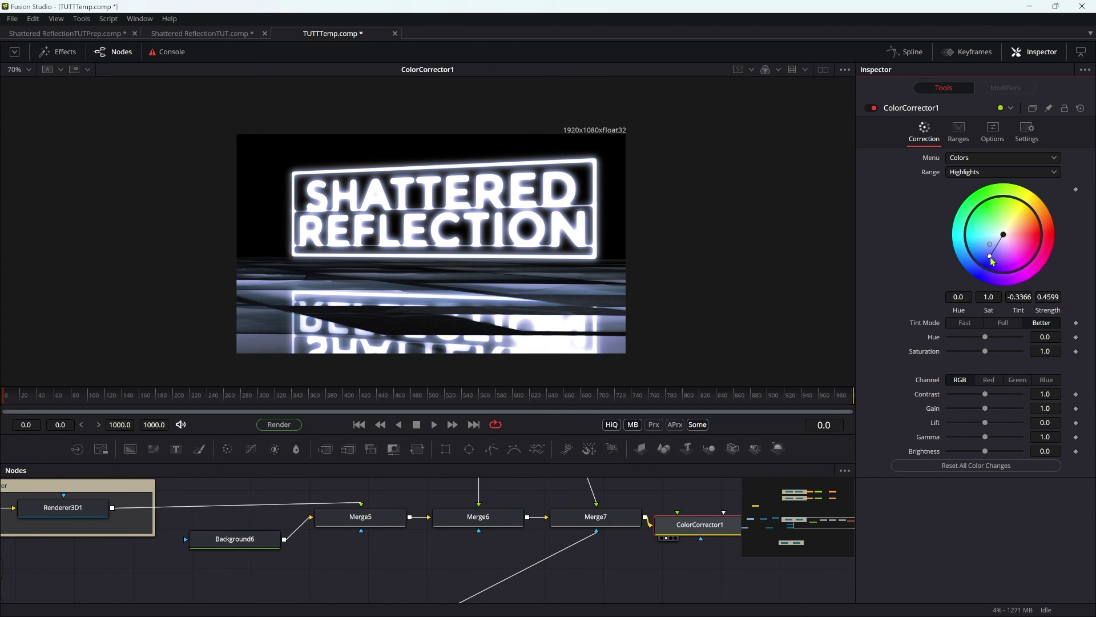
Make room between TiledFloor.png and Shape3D1 and insert a Blinn material between them
left_click_drag(230, 529, 440, 543)
left_click_drag(261, 513, 693, 543)
left_click_drag(323, 552, 621, 552)
left_click_drag(449, 551, 298, 535)
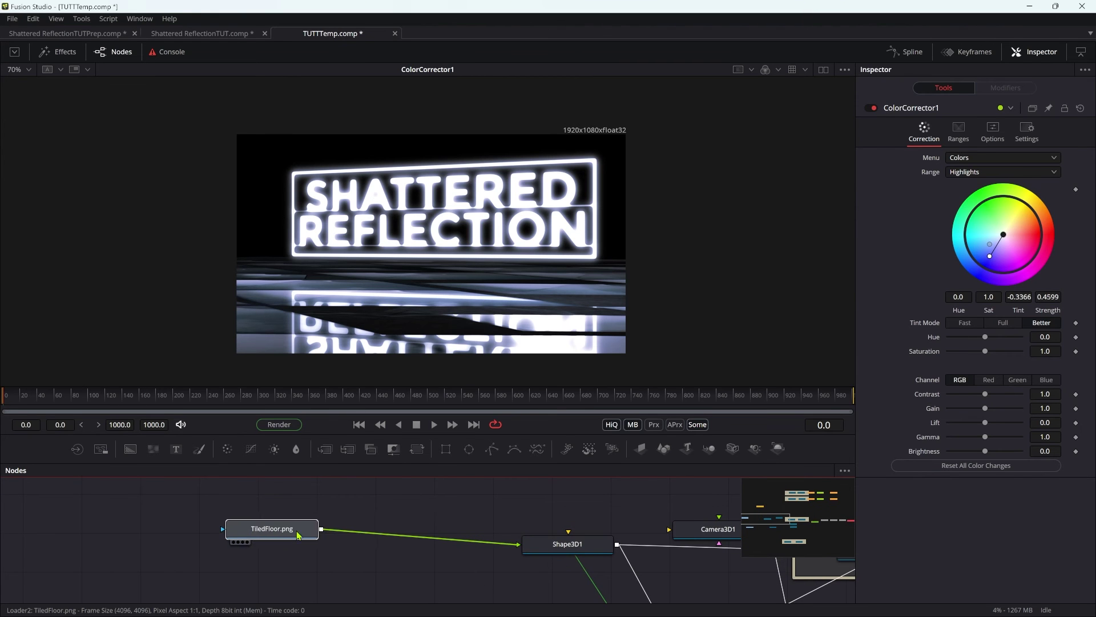
mouse_move(550, 545)
left_mouse_down()
mouse_move(528, 533)
mouse_move(541, 529)
left_mouse_up()
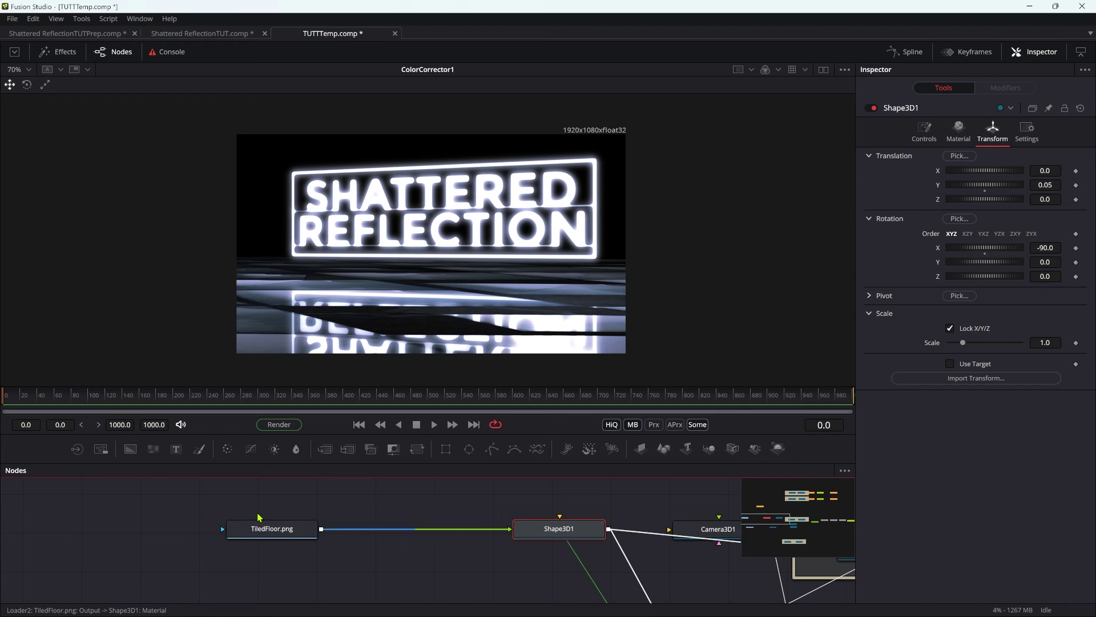
left_click_drag(279, 534, 210, 558)
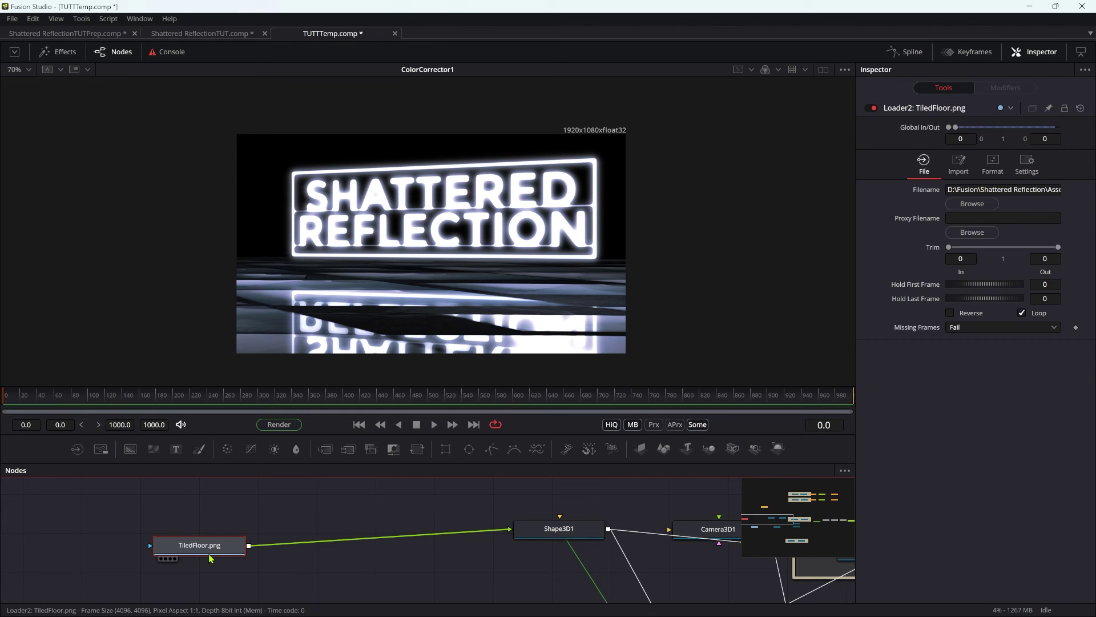
key("shift+space")
type("bl")
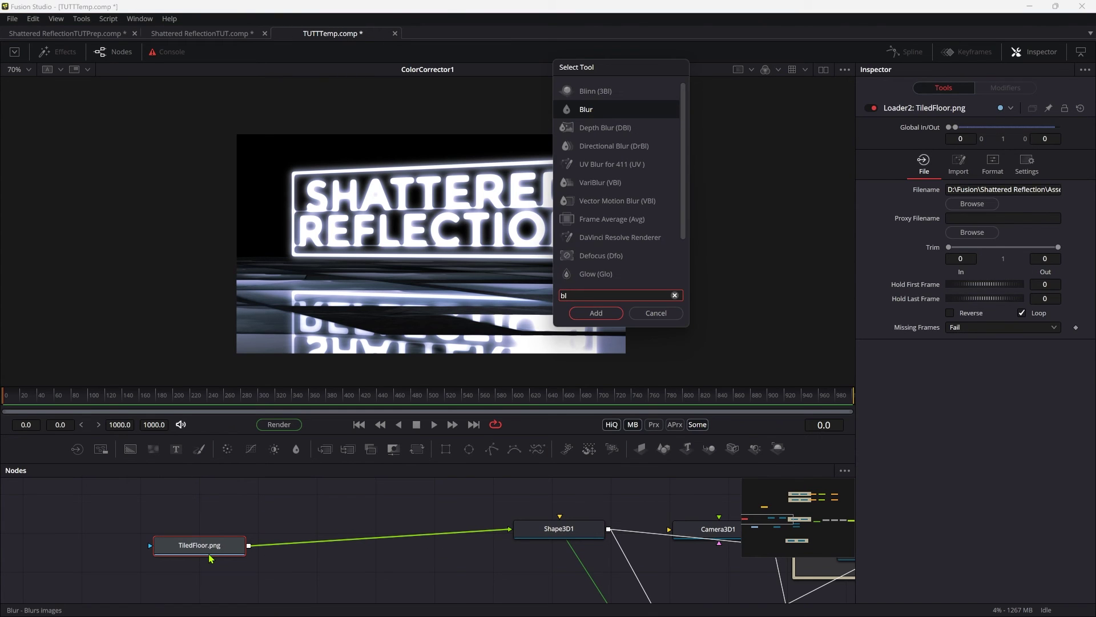
type("i")
key("Return")
Add a Blur followed by a Brightness Contrast above the floor material and feed the Blur from TiledFloor.png
left_click(249, 498)
key("shift+space")
type("blur")
key("Return")
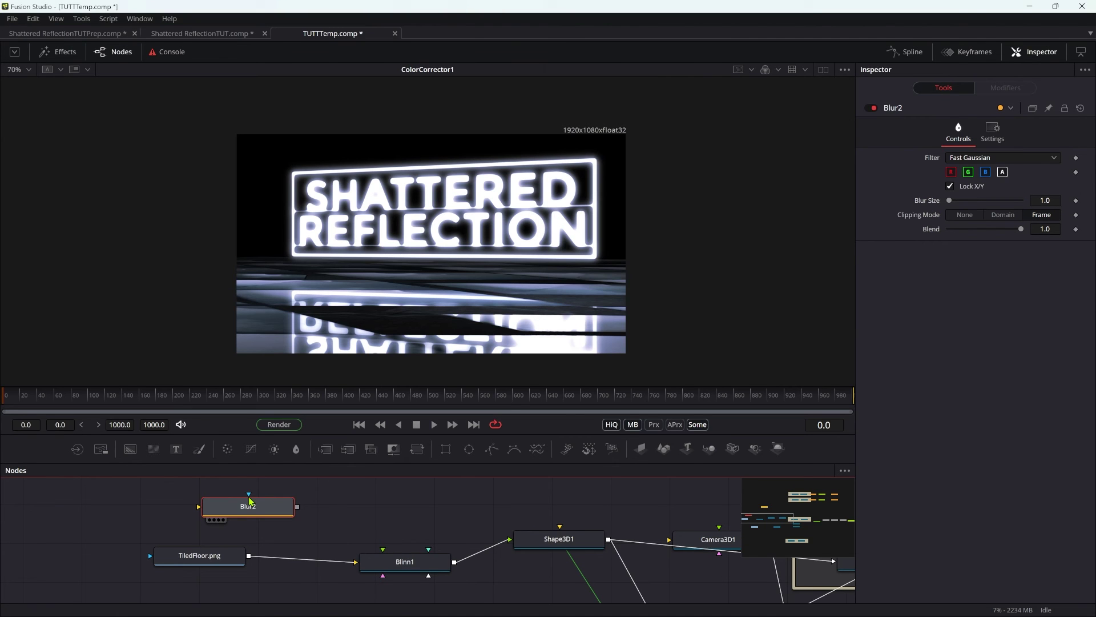
key("shift+space")
type("bri")
key("Return")
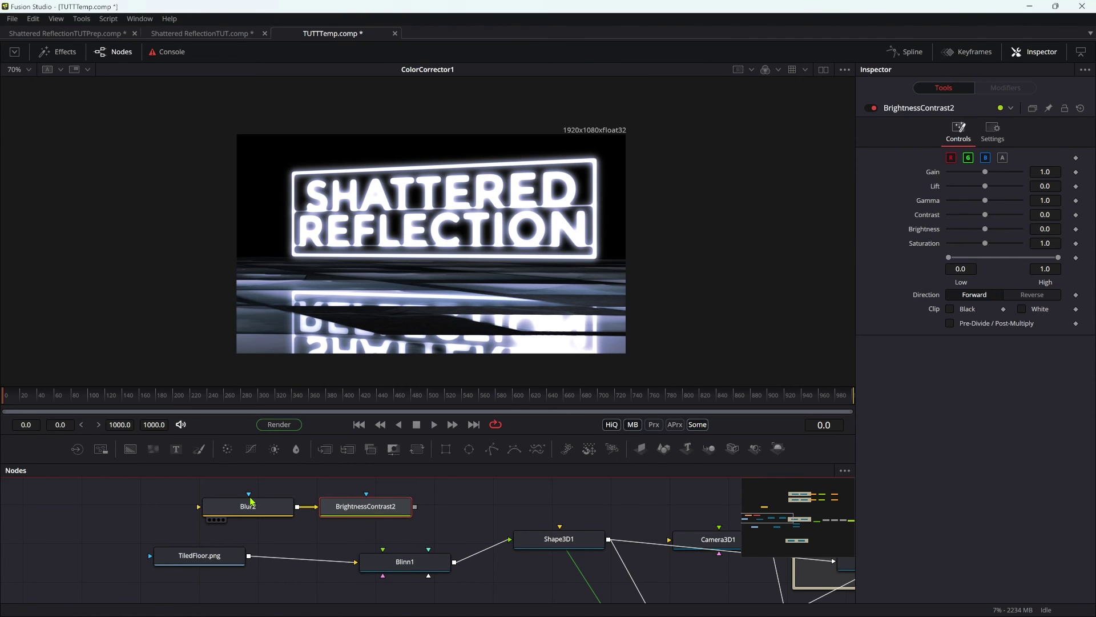
left_click_drag(249, 556, 251, 511)
left_click_drag(370, 504, 372, 504)
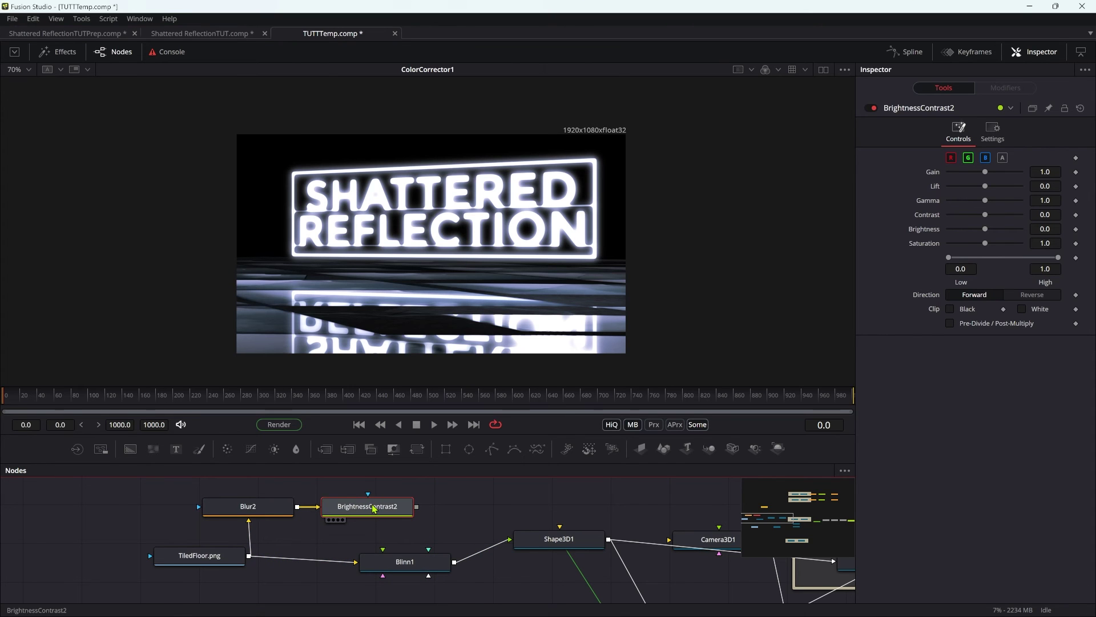
Add a Bump Map after BrightnessContrast2 and connect it to Blinn1's Bumpmap Material input
key("shift+space")
type("bump")
key("Return")
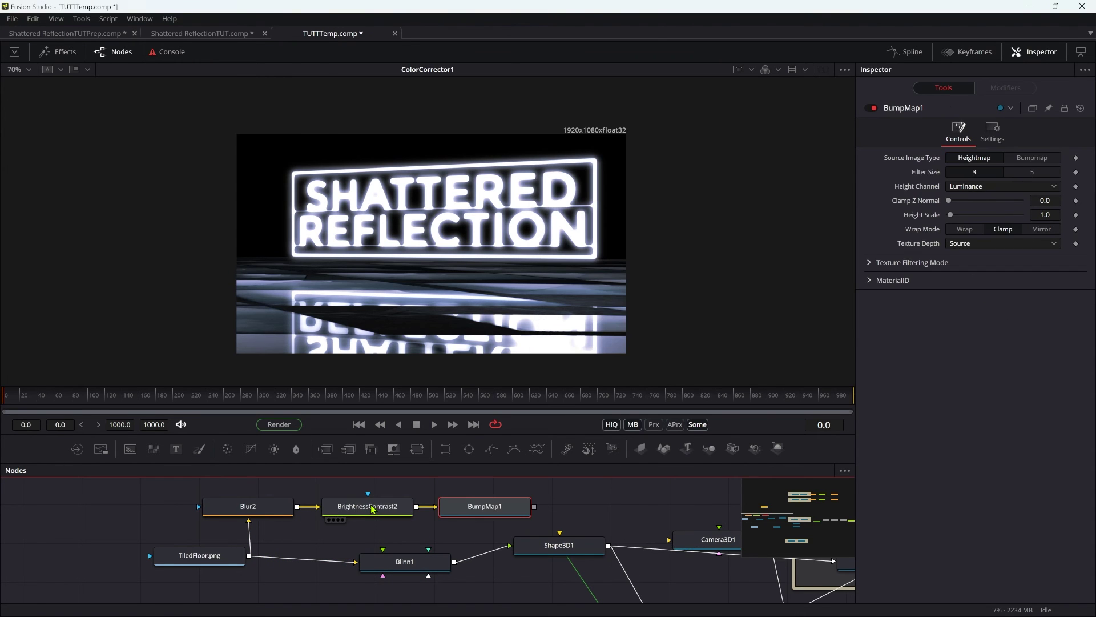
left_click_drag(534, 506, 411, 569)
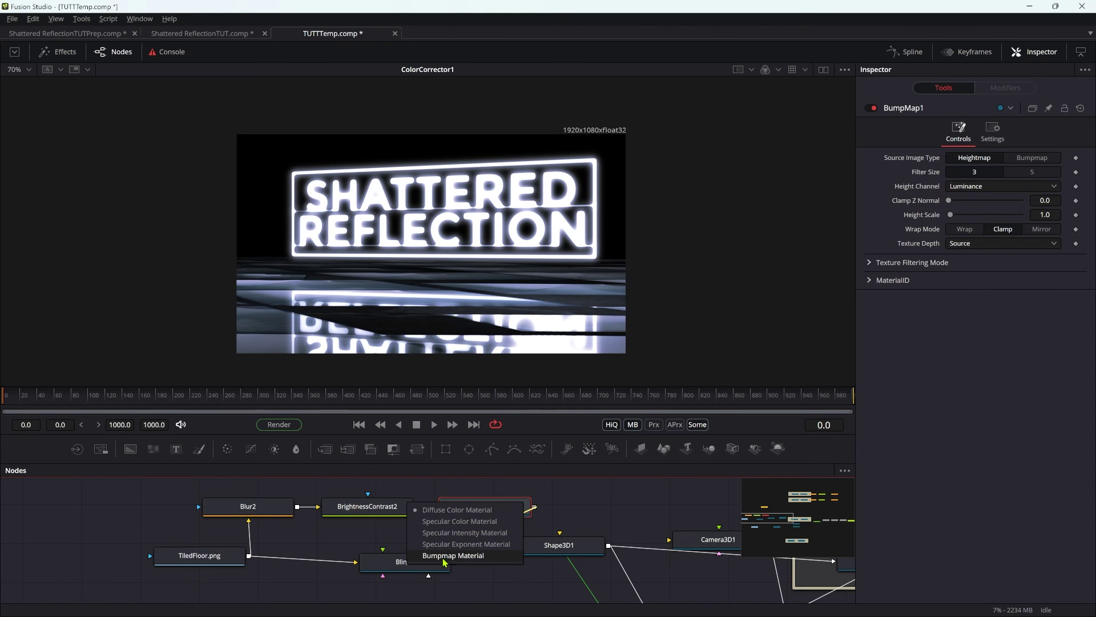
left_click(444, 556)
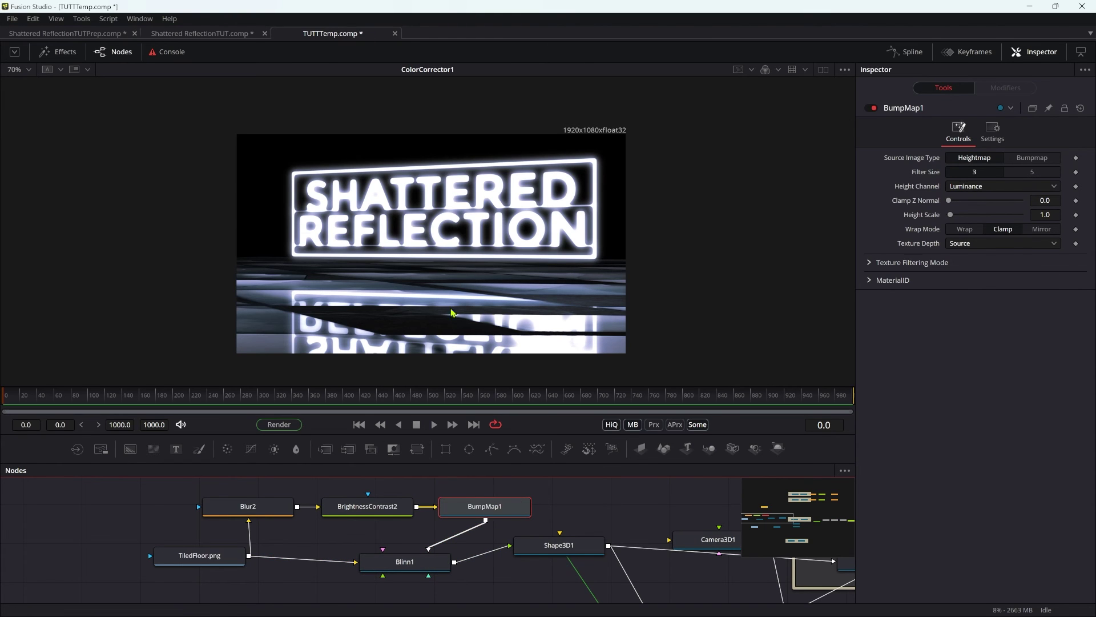
Set BumpMap1's height scale to 10, checking the floor reflection up close
scroll(445, 319, "up", 2)
left_click_drag(479, 325, 460, 177)
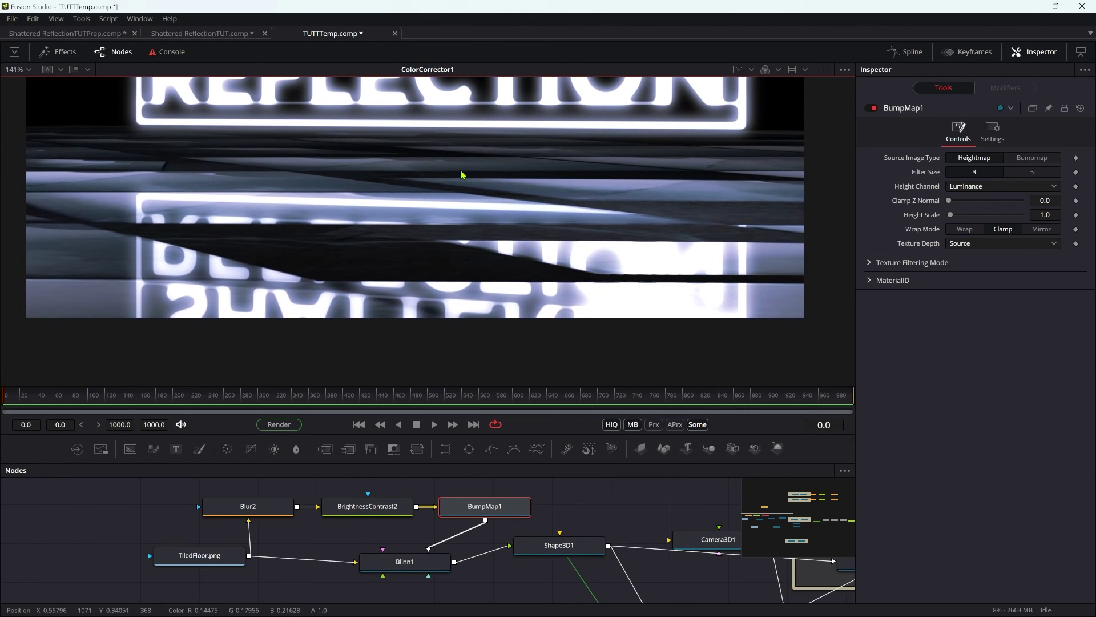
left_click(233, 510)
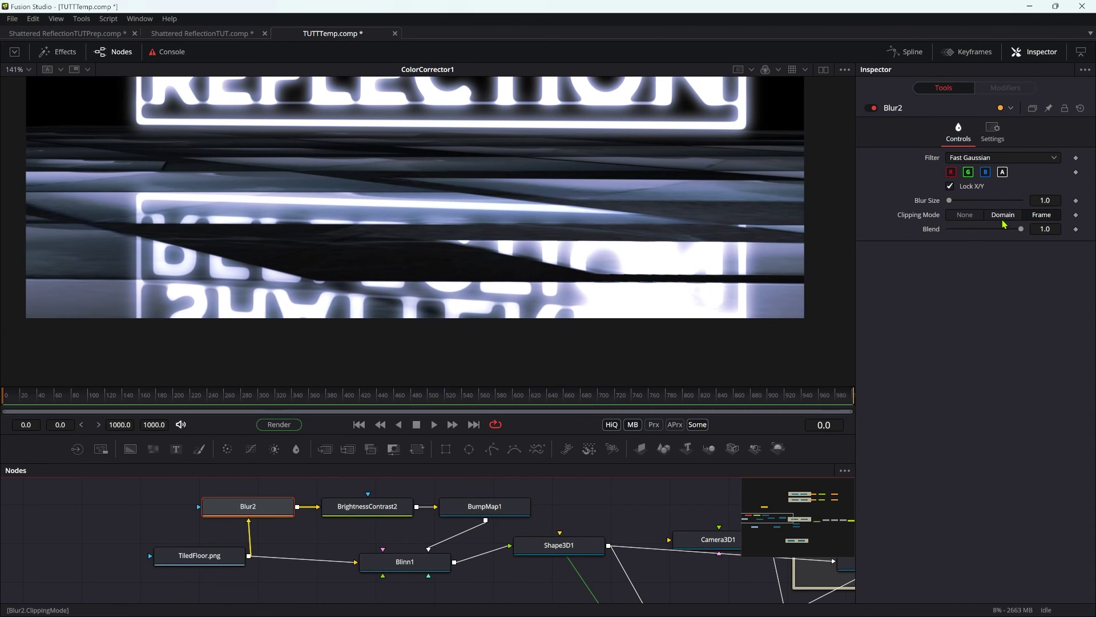
left_click(492, 511)
left_click(1057, 215)
type("10")
key("Return")
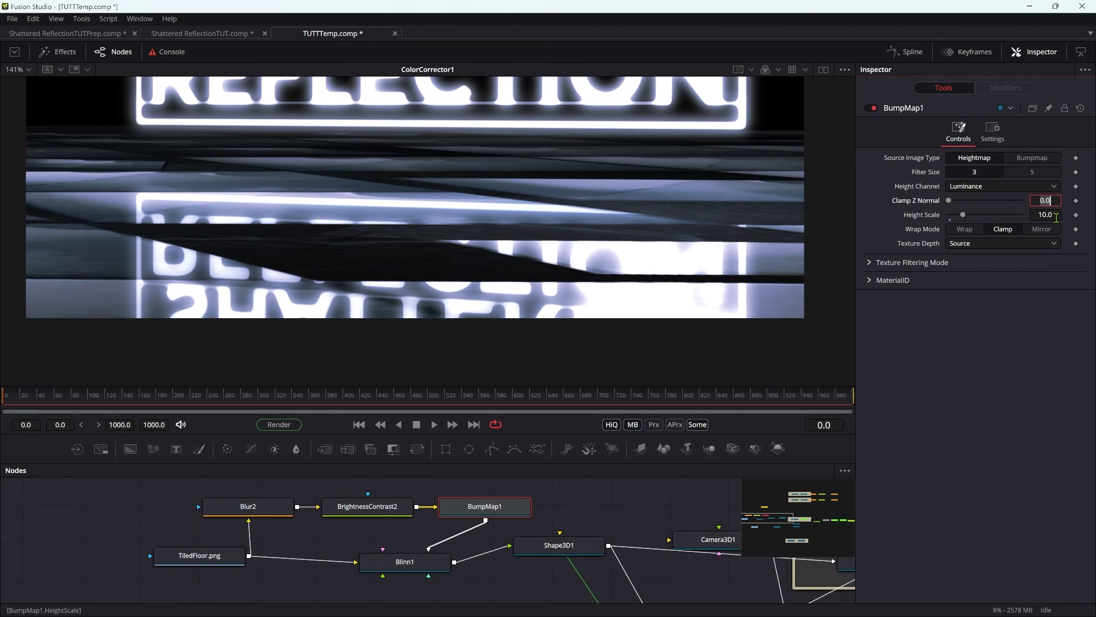
Set Blur2's blur size to 5 to soften the floor's bump texture
left_click(264, 512)
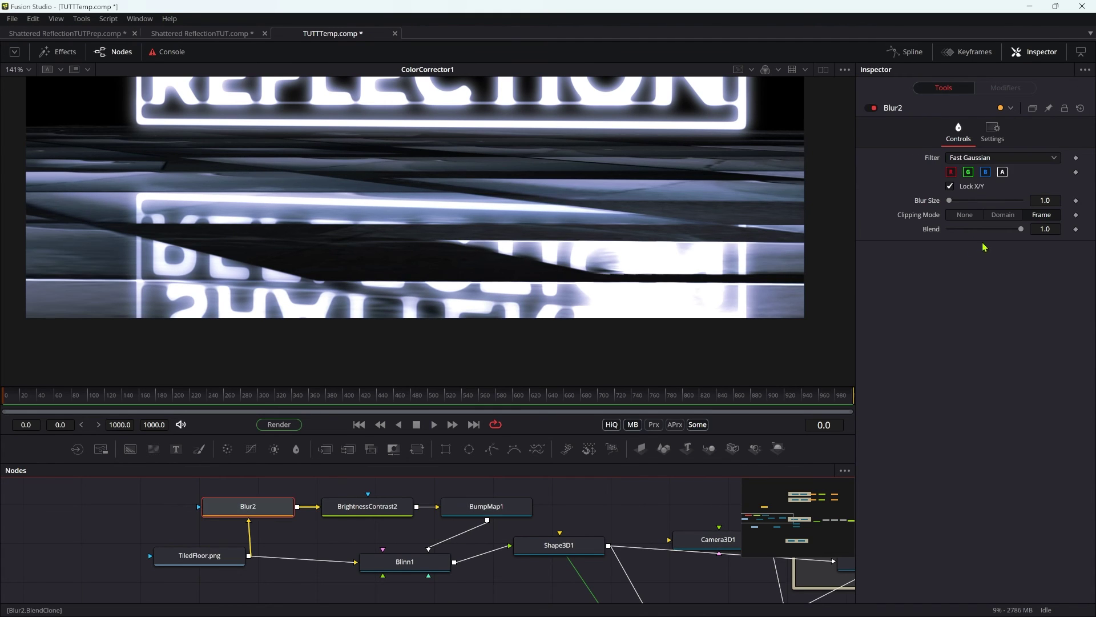
left_click(1053, 203)
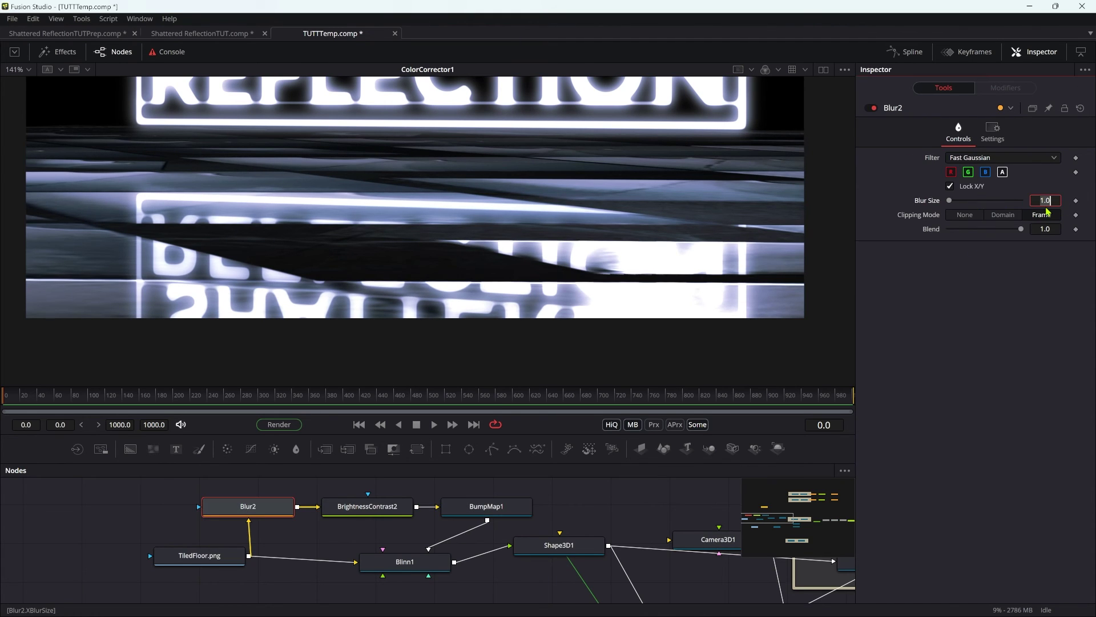
type("5")
key("Tab")
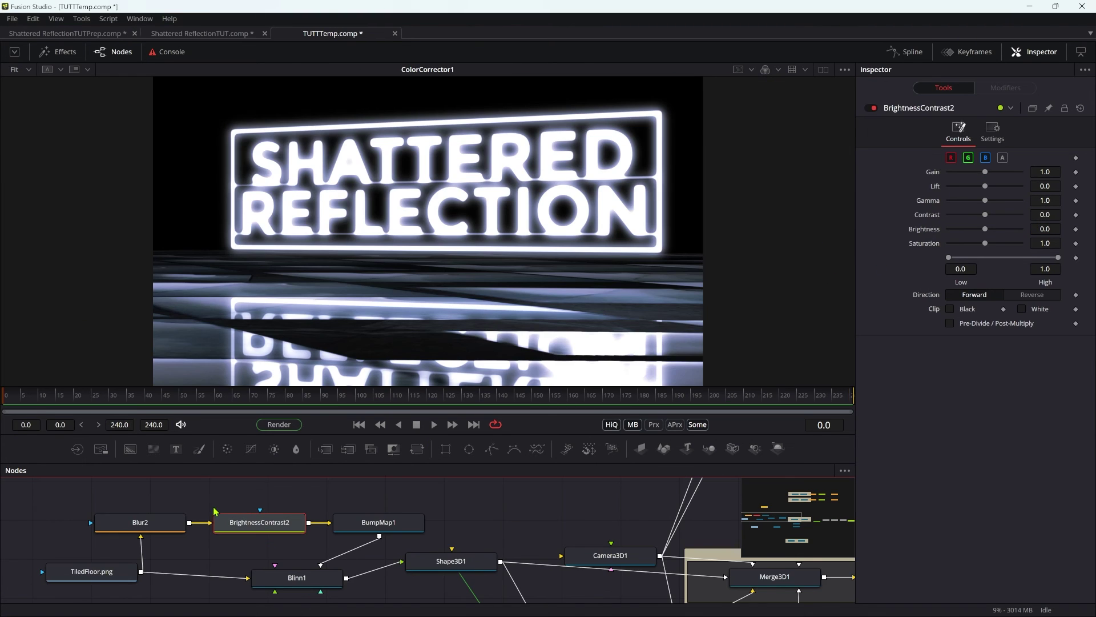
Enable black and white clipping on BrightnessContrast2 and narrow its low-high range from both ends
left_click(951, 310)
left_click(1022, 309)
left_click_drag(948, 258, 996, 259)
left_click_drag(1058, 257, 1022, 257)
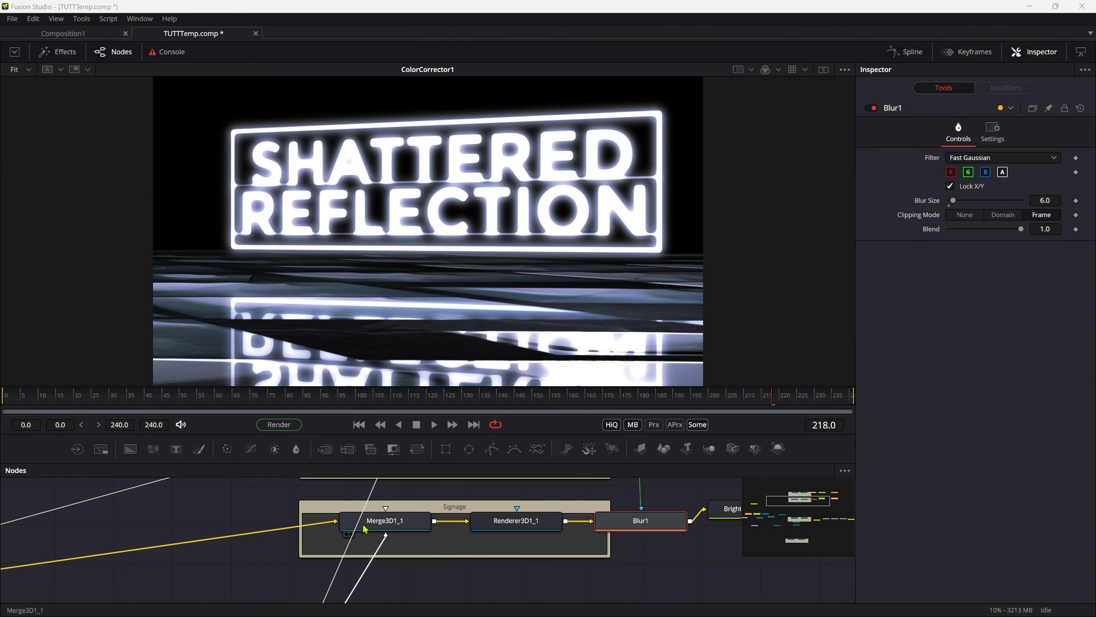
Keyframe Camera3D1's Z translation and Y rotation at frame 0, setting the Y rotation to -20
left_click_drag(392, 533, 522, 456)
left_click_drag(386, 557, 471, 450)
left_click(447, 560)
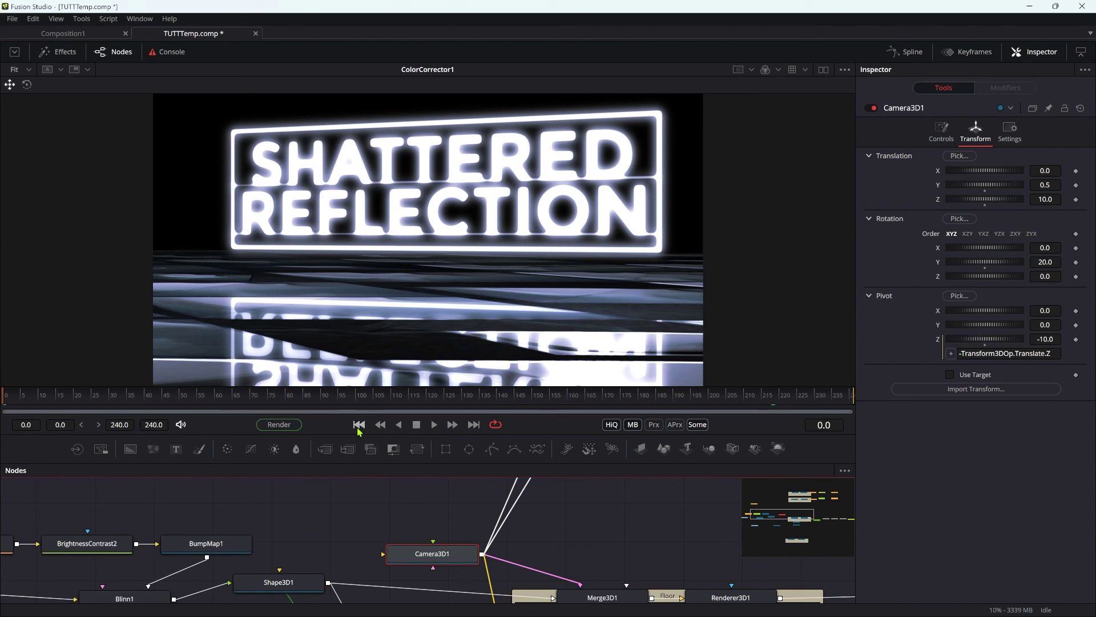
left_click(1076, 200)
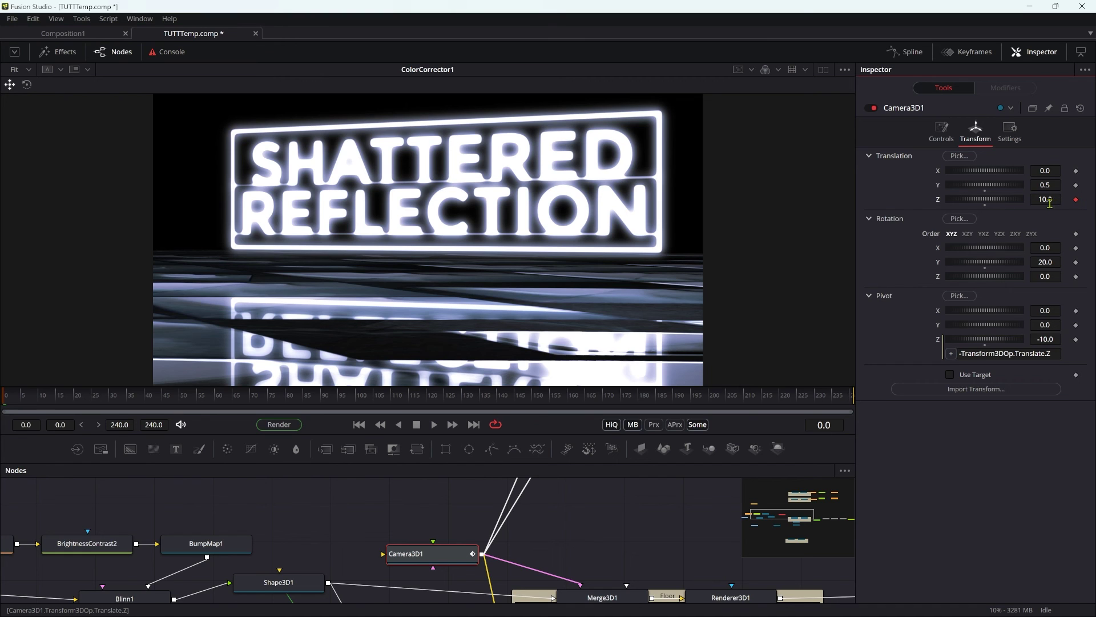
left_click(1075, 262)
left_click(1045, 261)
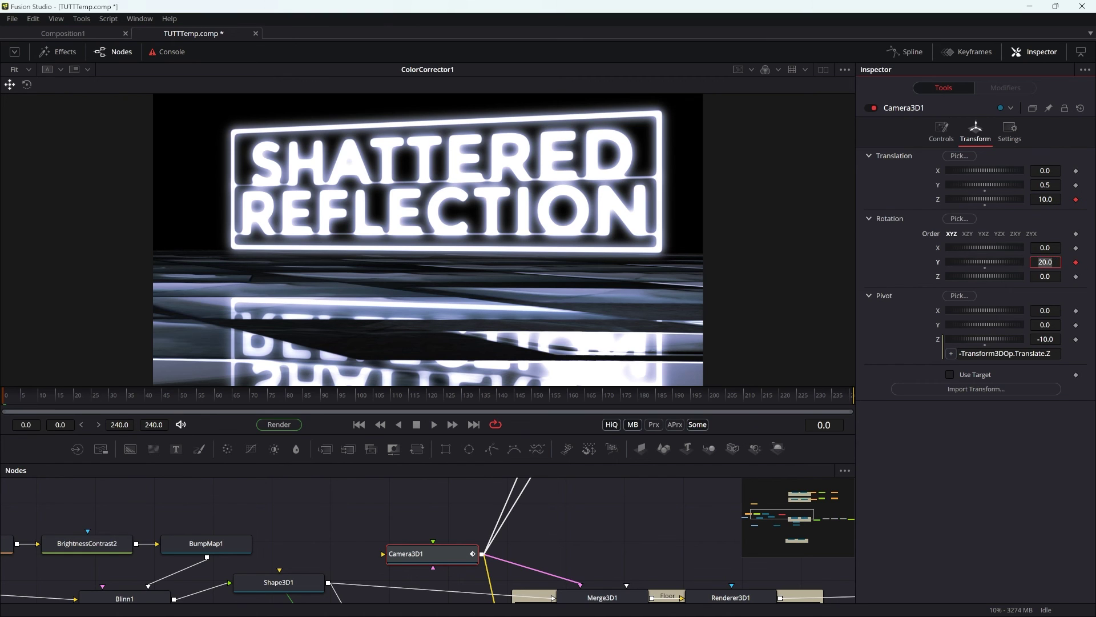
type("-20")
key("Tab")
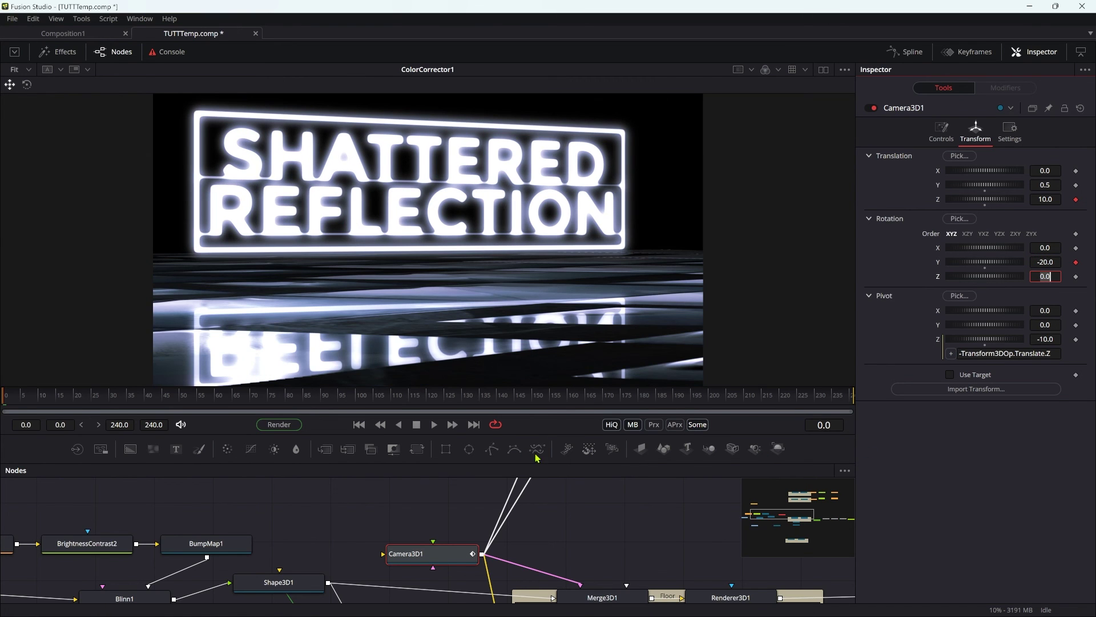
Keyframe Camera3D1 at frame 240 with Z translation 12 and Y rotation 40, and preview the camera move
left_click(1045, 199)
type("12")
key("Tab")
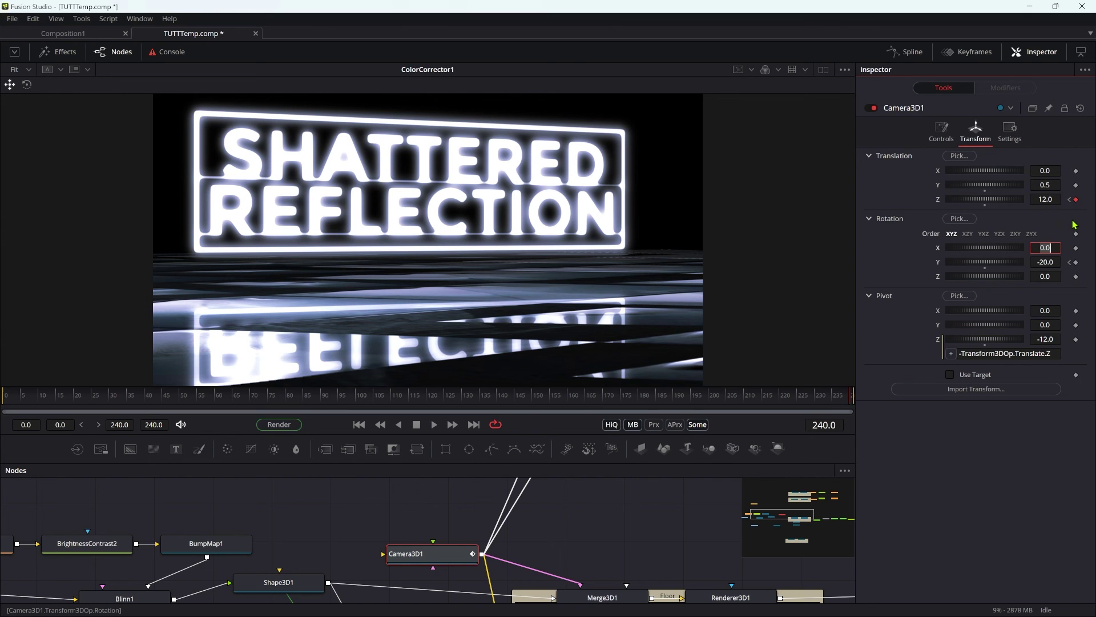
left_click(1049, 262)
type("40")
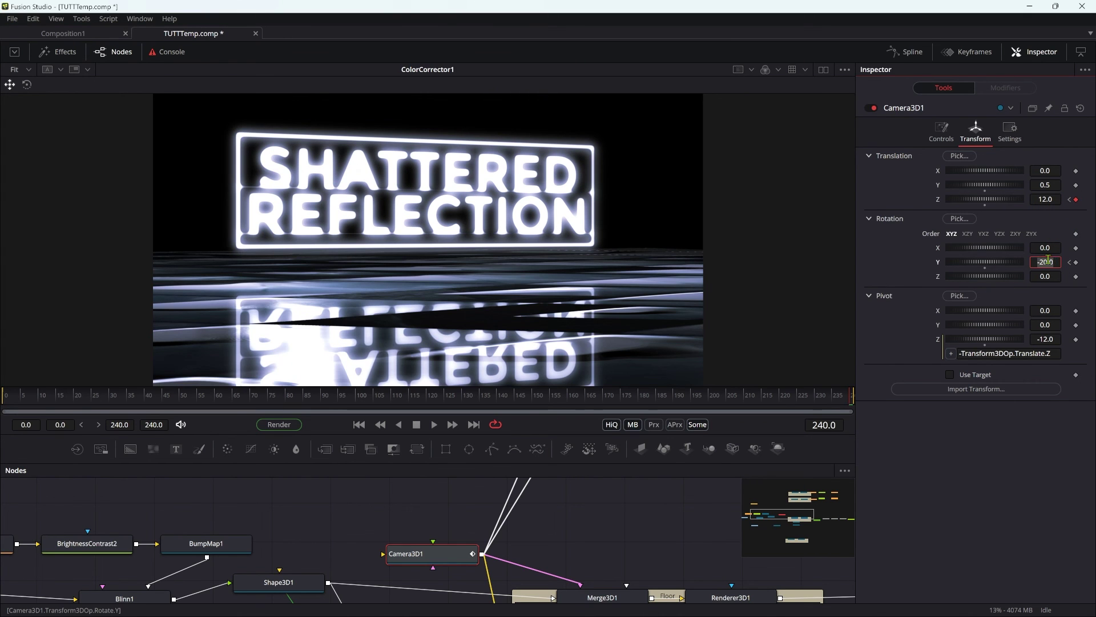
key("Tab")
left_click_drag(384, 401, 270, 436)
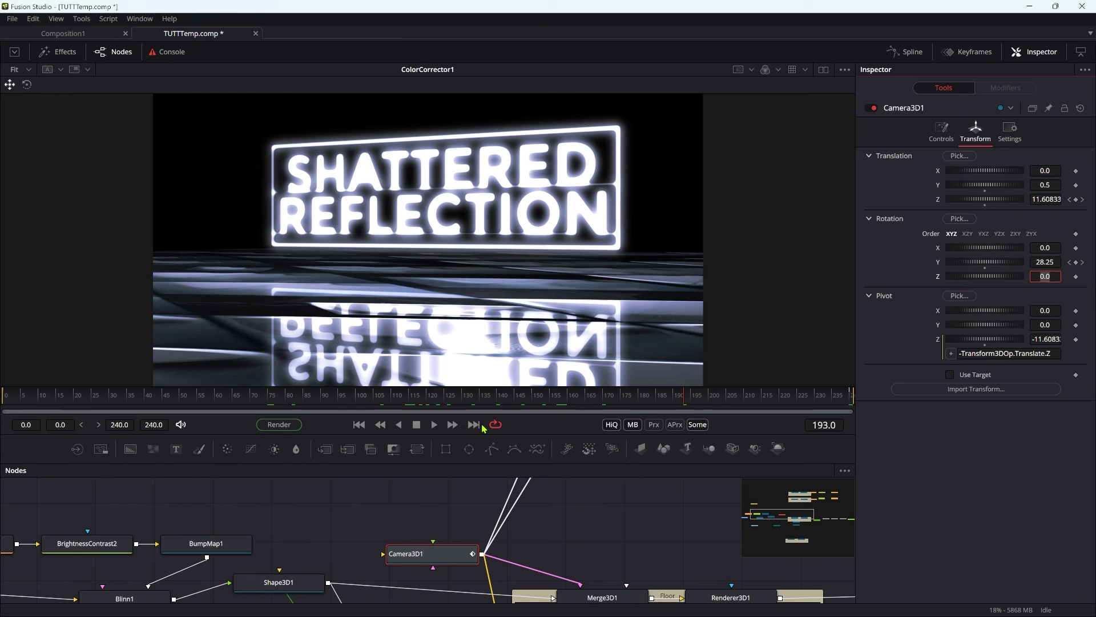
left_click(474, 425)
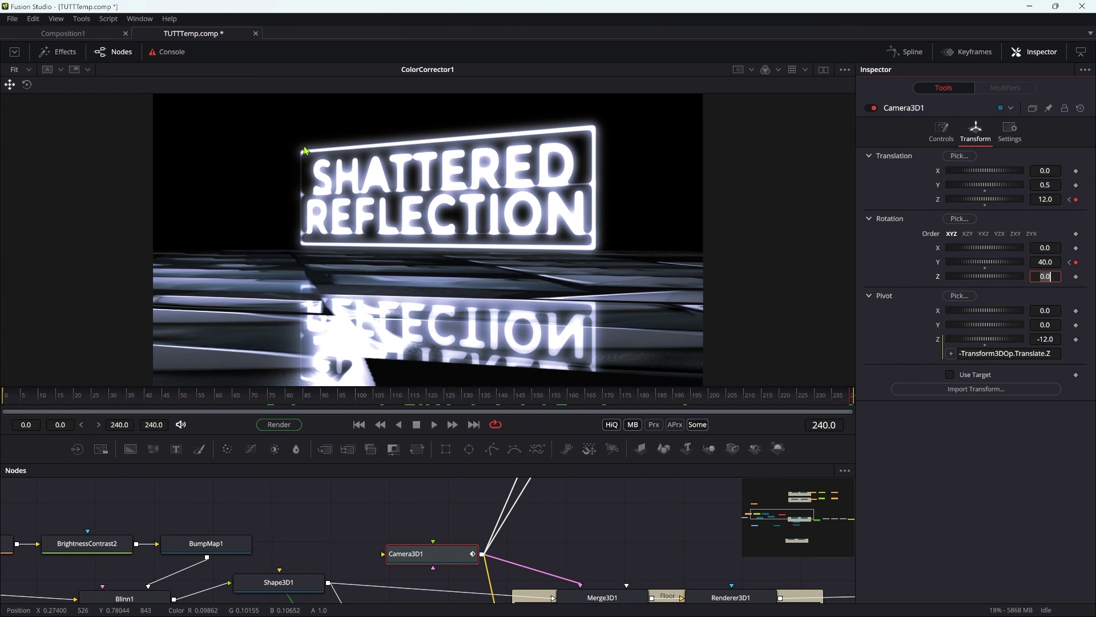
Set the blur size of Blur1, after the Signage renderer, to 4
left_click_drag(663, 501, 638, 553)
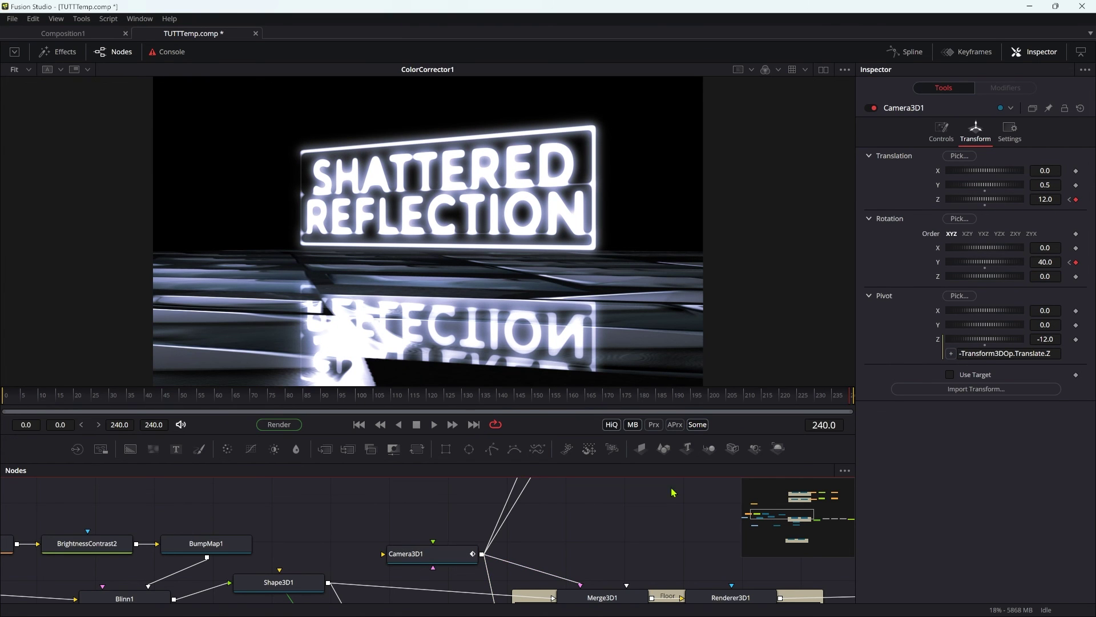
left_click_drag(796, 530, 812, 503)
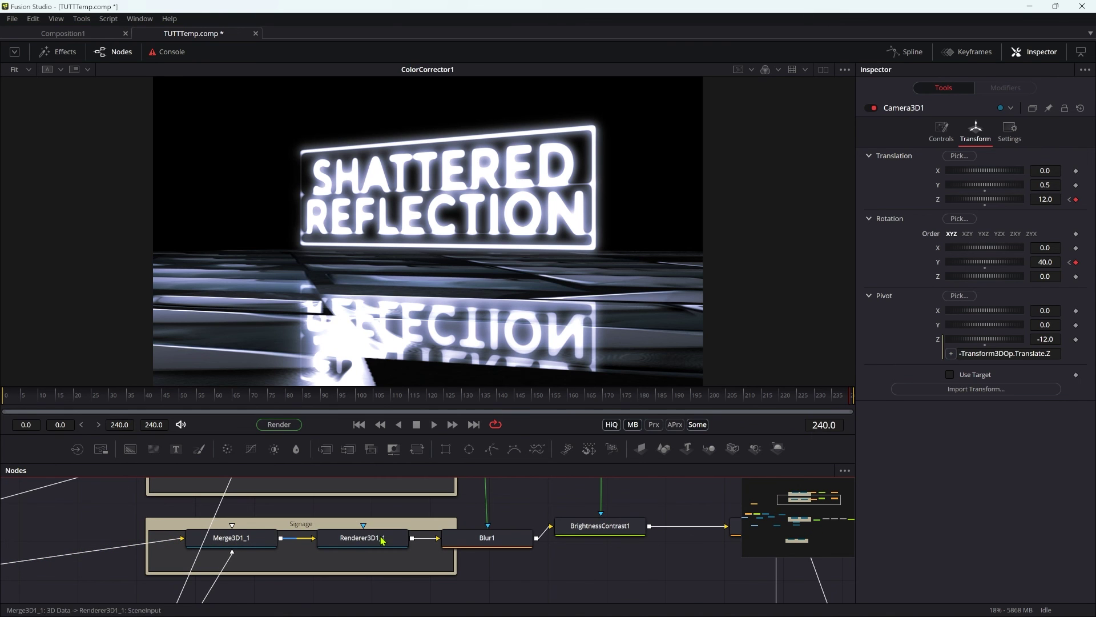
left_click(496, 542)
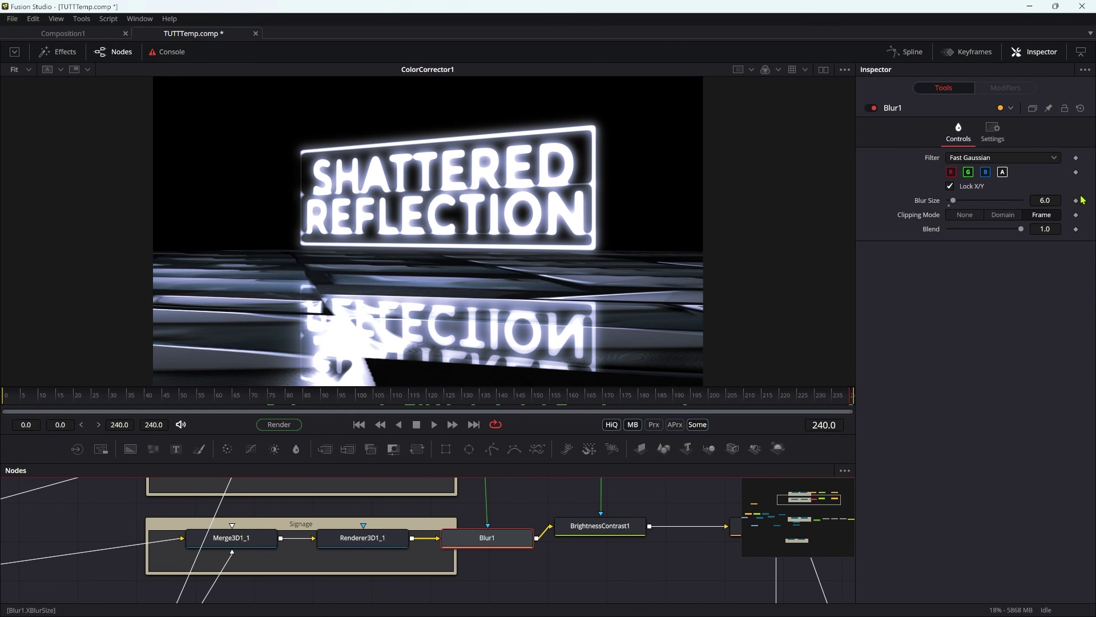
left_click(1059, 199)
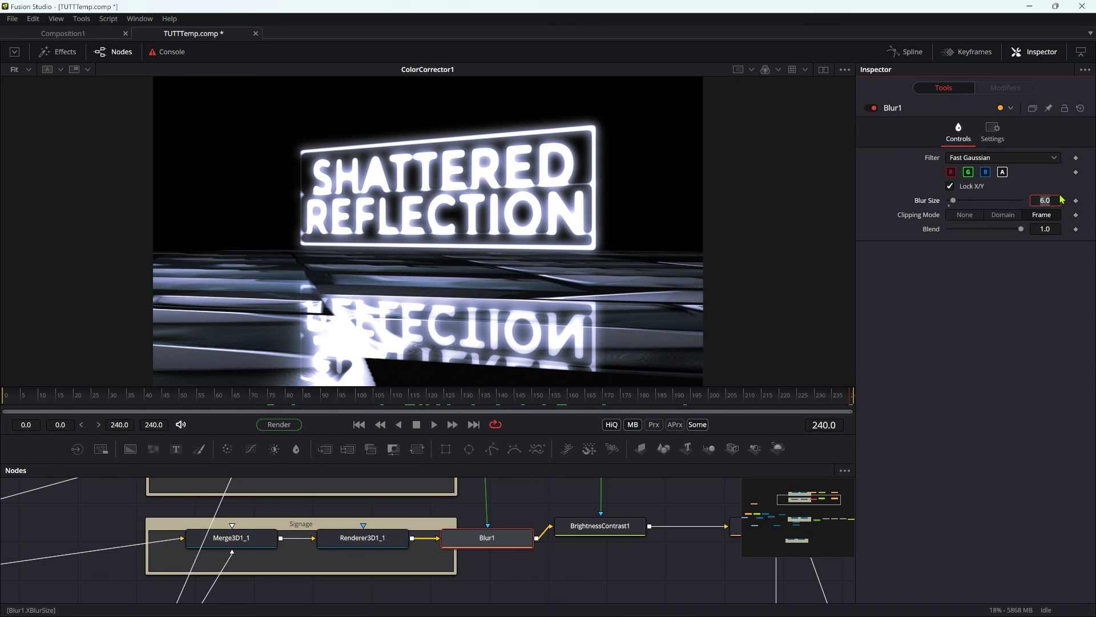
key("Tab")
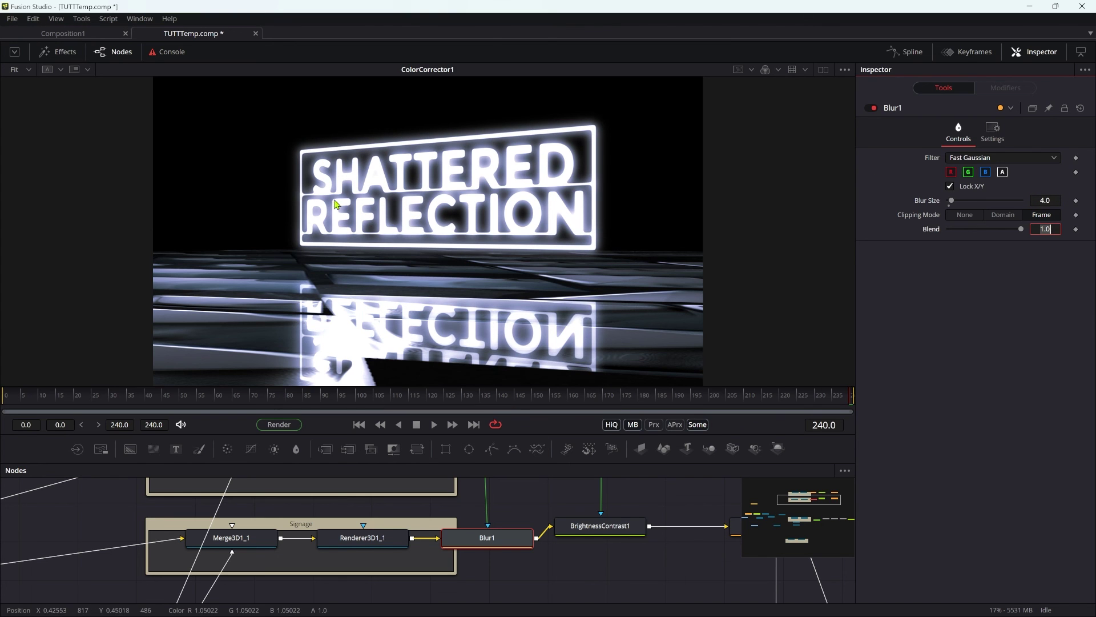
Set PointLight1 to linear decay with intensity 0.25 and decay rate 0.15, and check the lighting across the timeline
left_click_drag(379, 564, 489, 495)
scroll(411, 521, "down", 8)
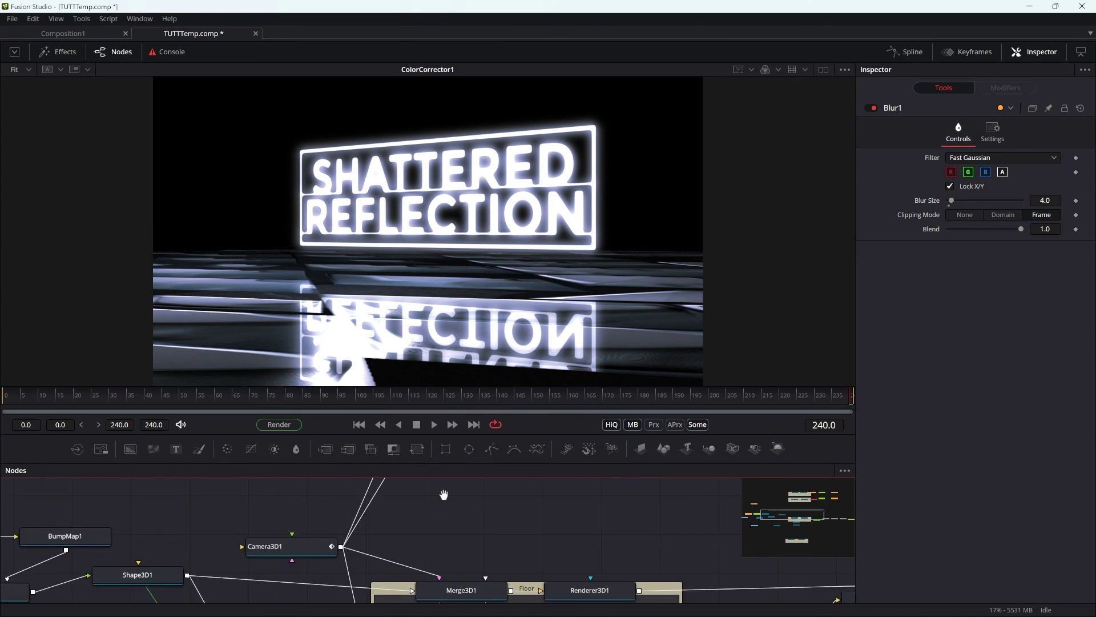
scroll(427, 537, "down", 5)
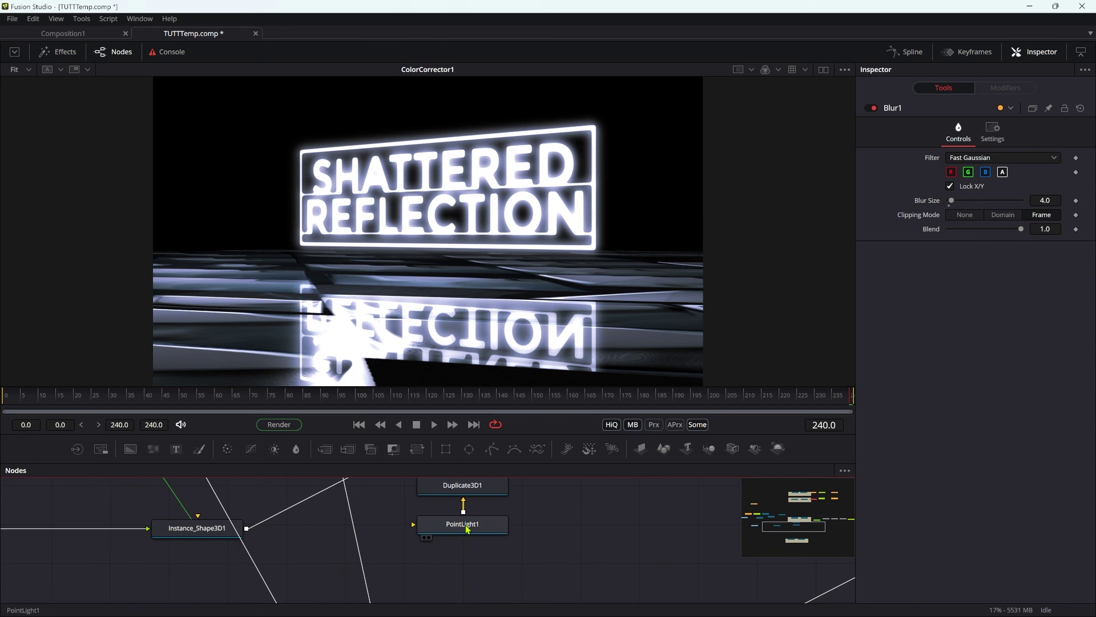
left_click(424, 530)
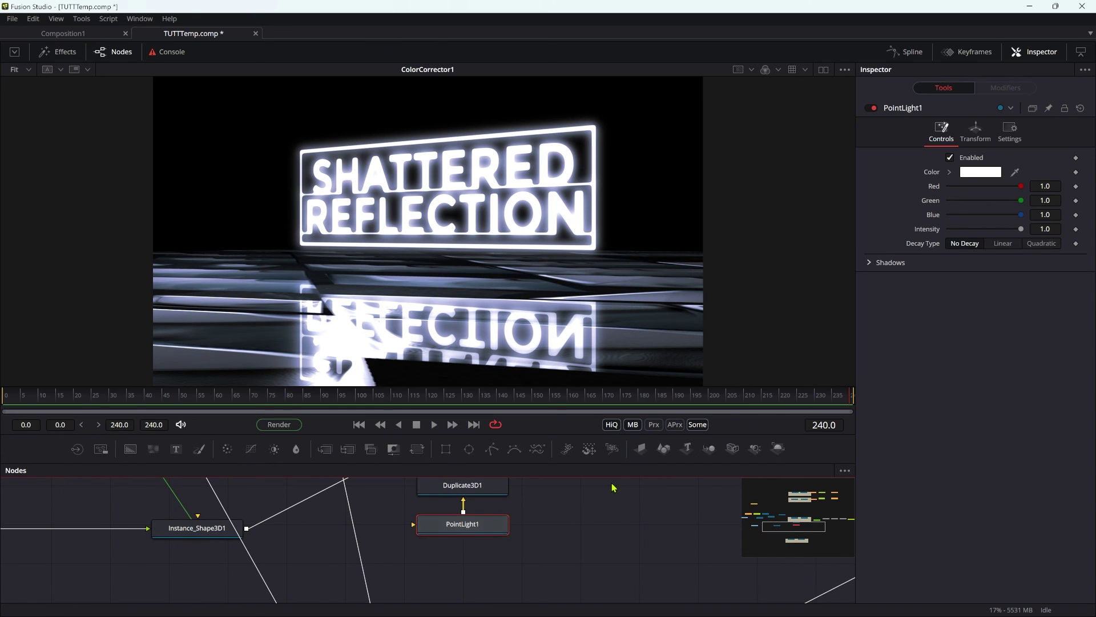
left_click(1004, 244)
left_click(1053, 228)
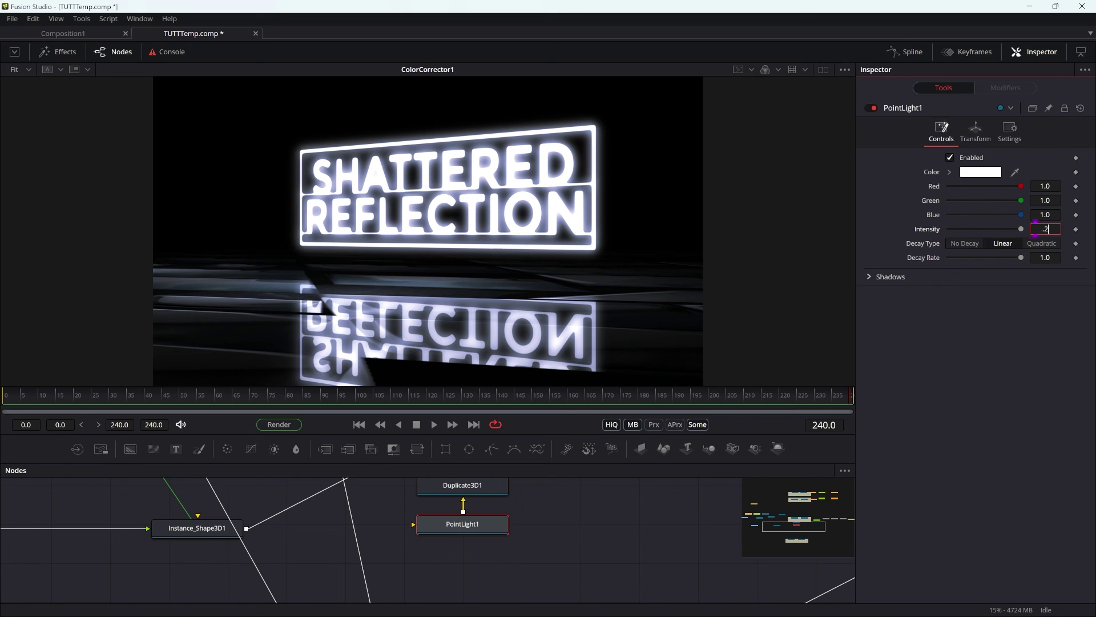
left_click(1053, 257)
key("BackSpace")
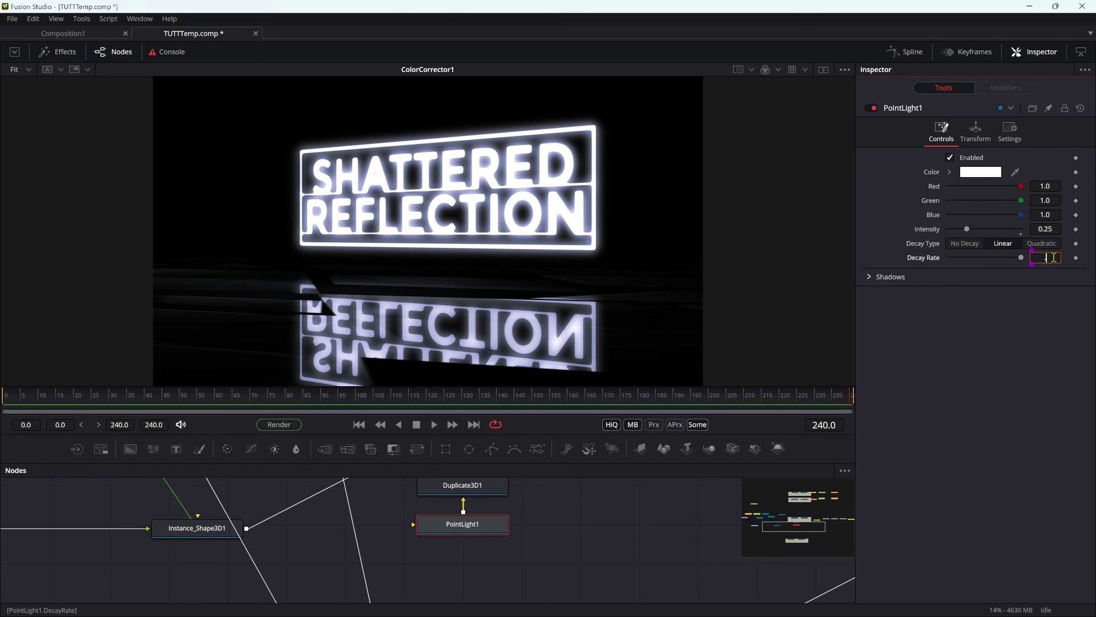
type(".15")
key("Tab")
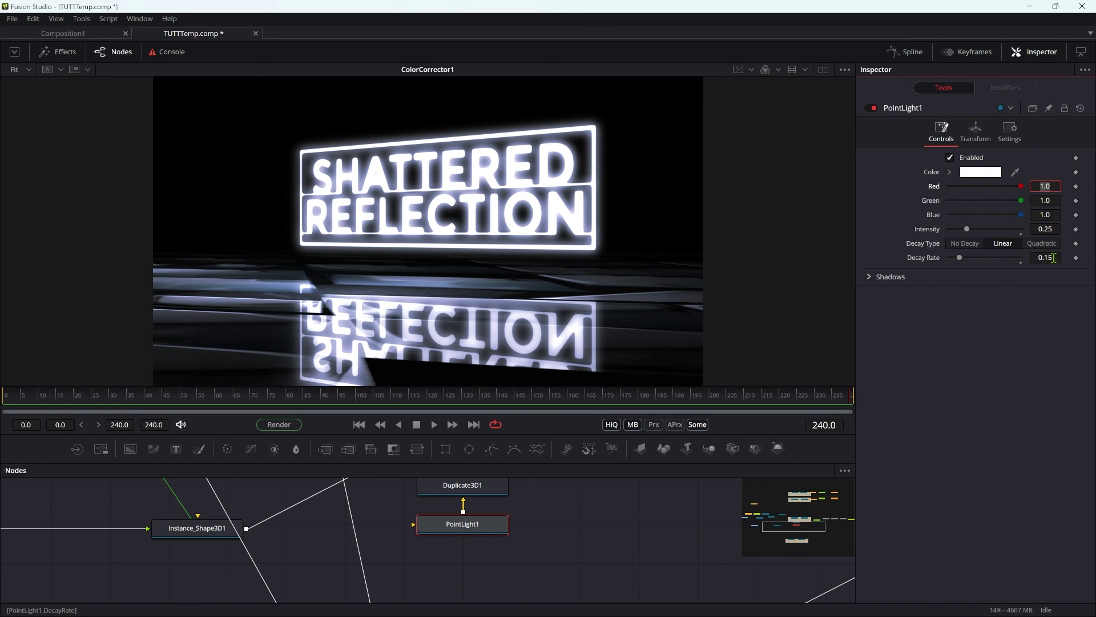
left_click_drag(325, 398, 556, 398)
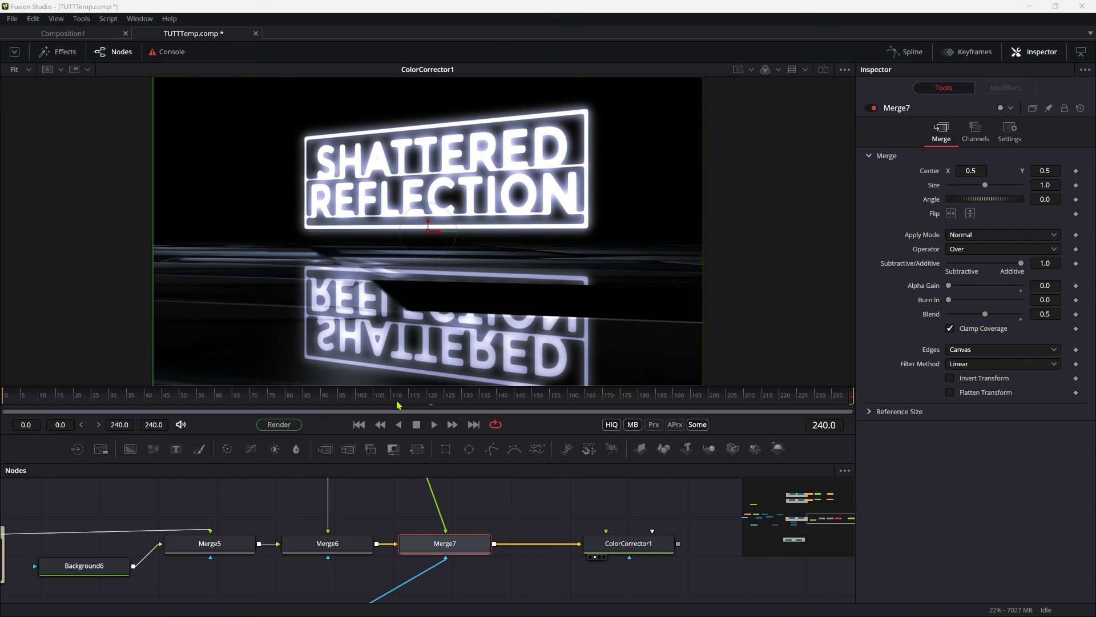
Move the Merge7 node closer to ColorCorrector1 and set its mask channel to Luminance
left_click_drag(452, 553, 501, 560)
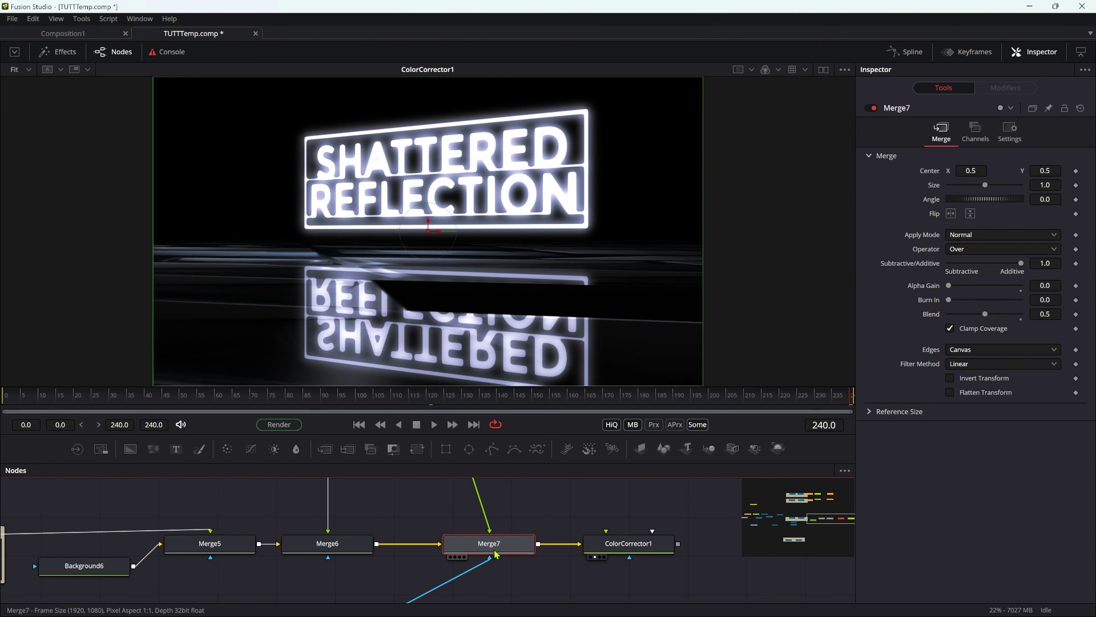
left_click(1010, 130)
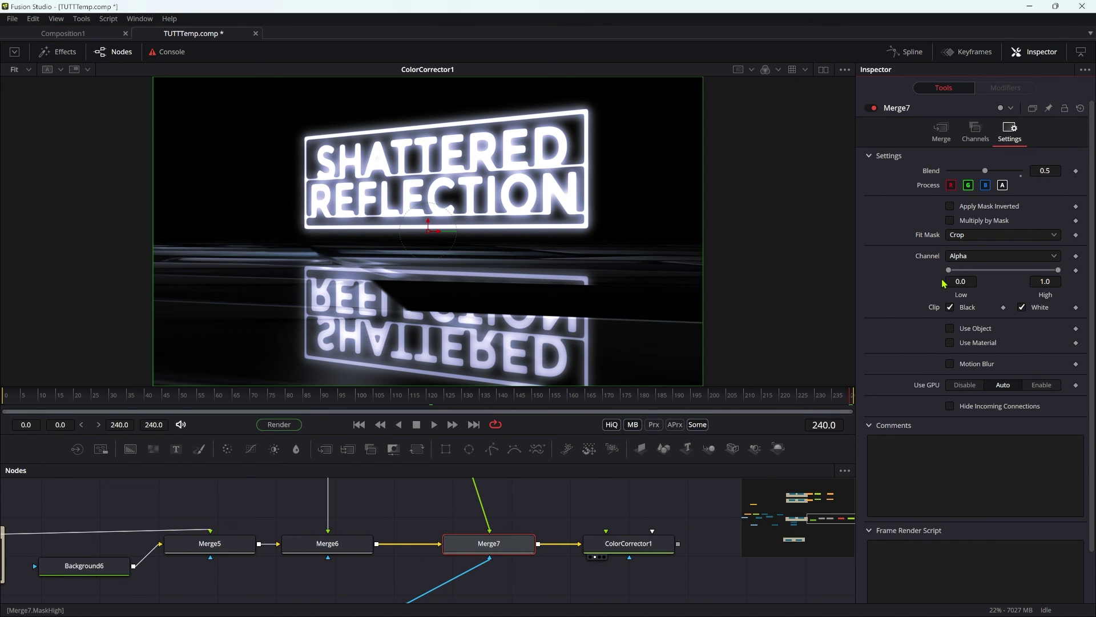
left_click(982, 258)
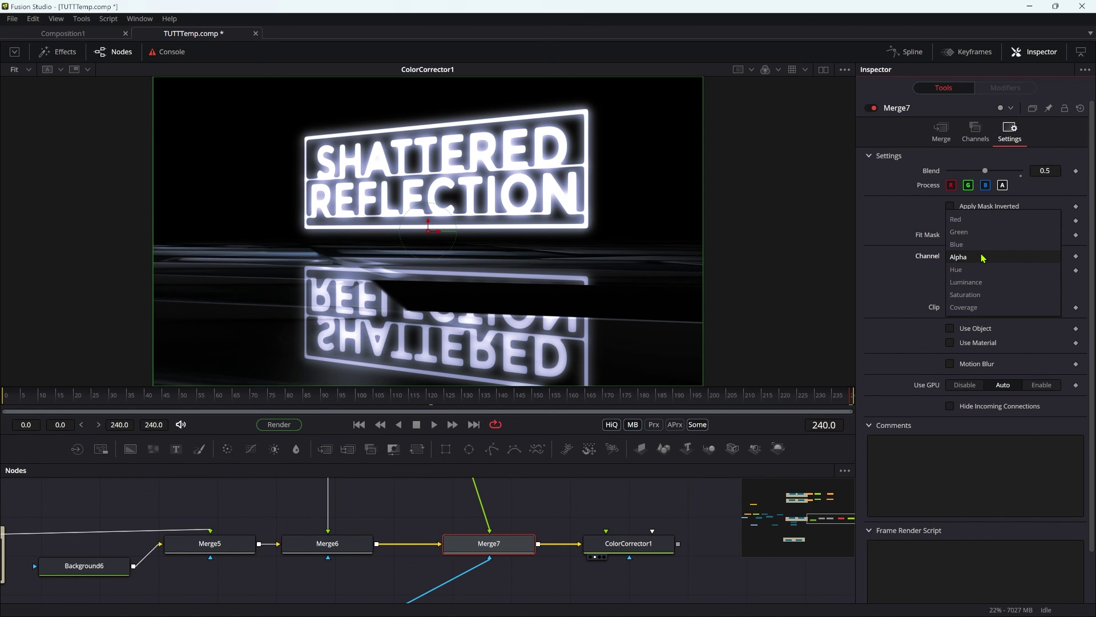
left_click(983, 286)
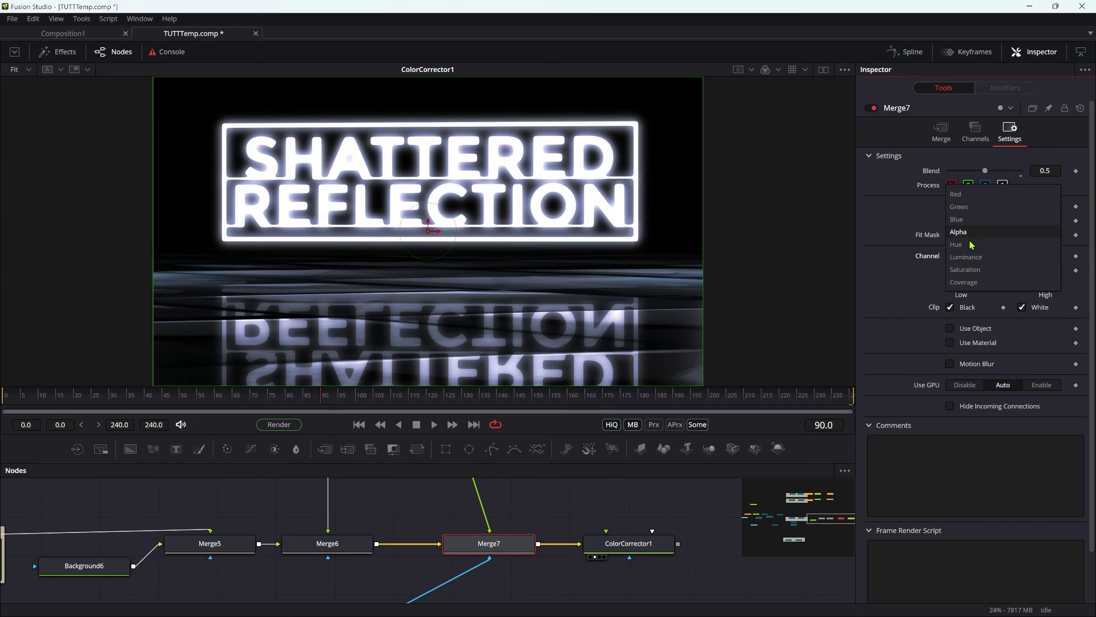
Compare Merge7's Alpha mask channel with Luminance at frame 90, keep Luminance, and check the reflection at frame 60
left_click(971, 233)
left_click(976, 256)
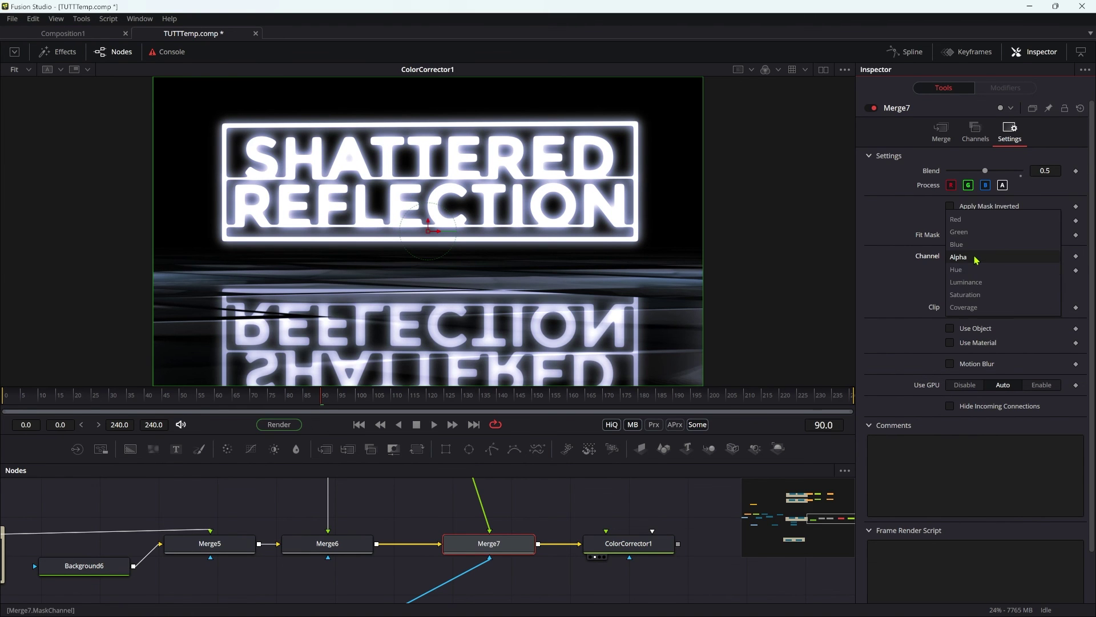
left_click(978, 285)
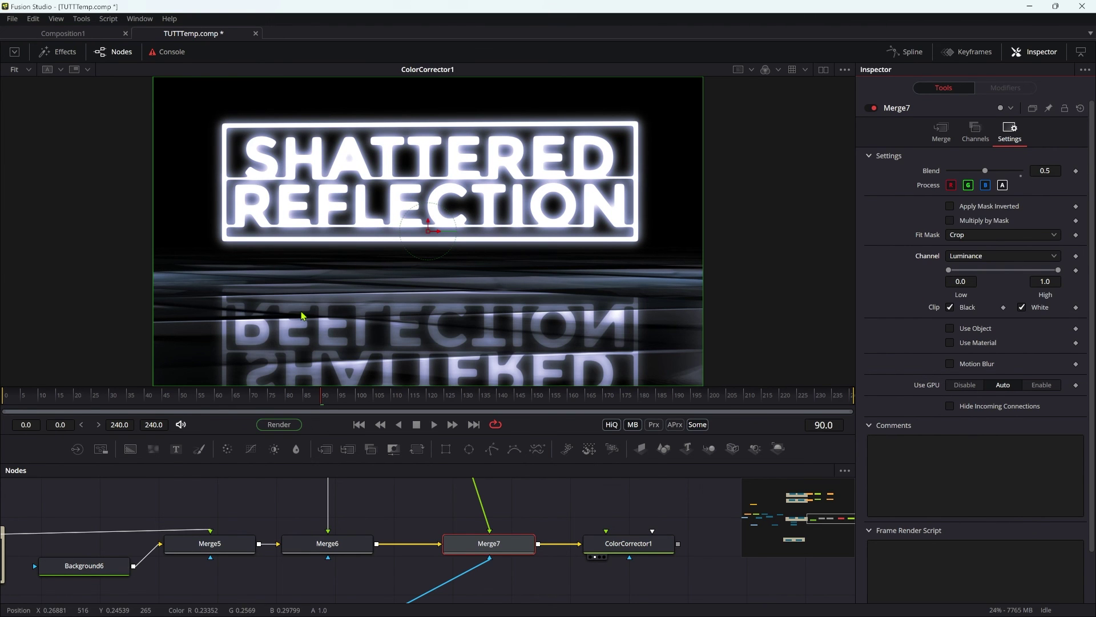
left_click_drag(234, 409, 218, 407)
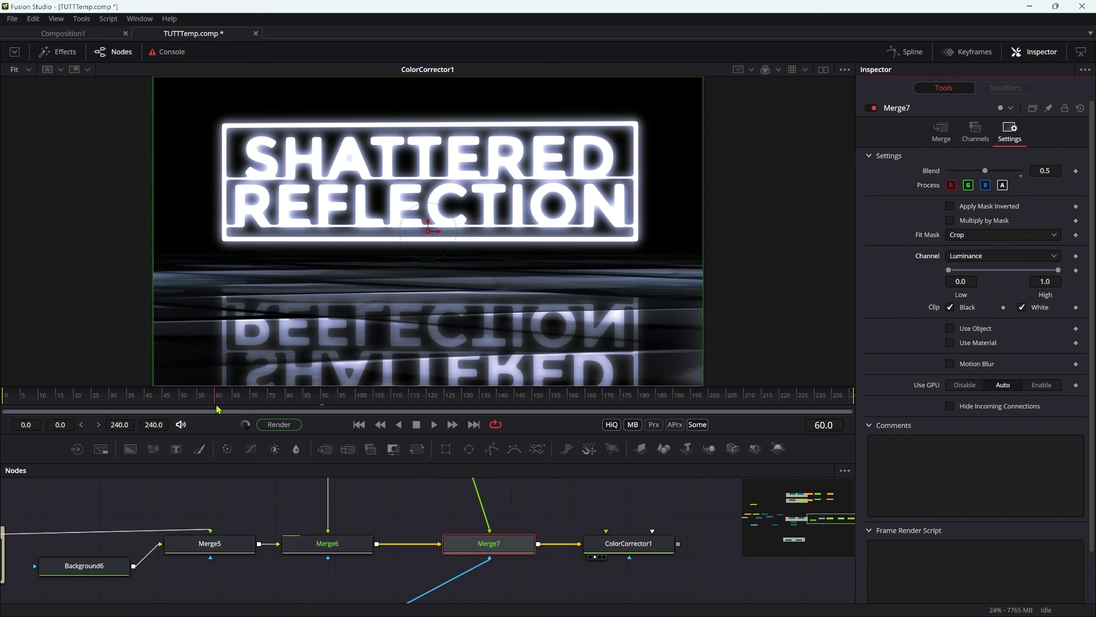